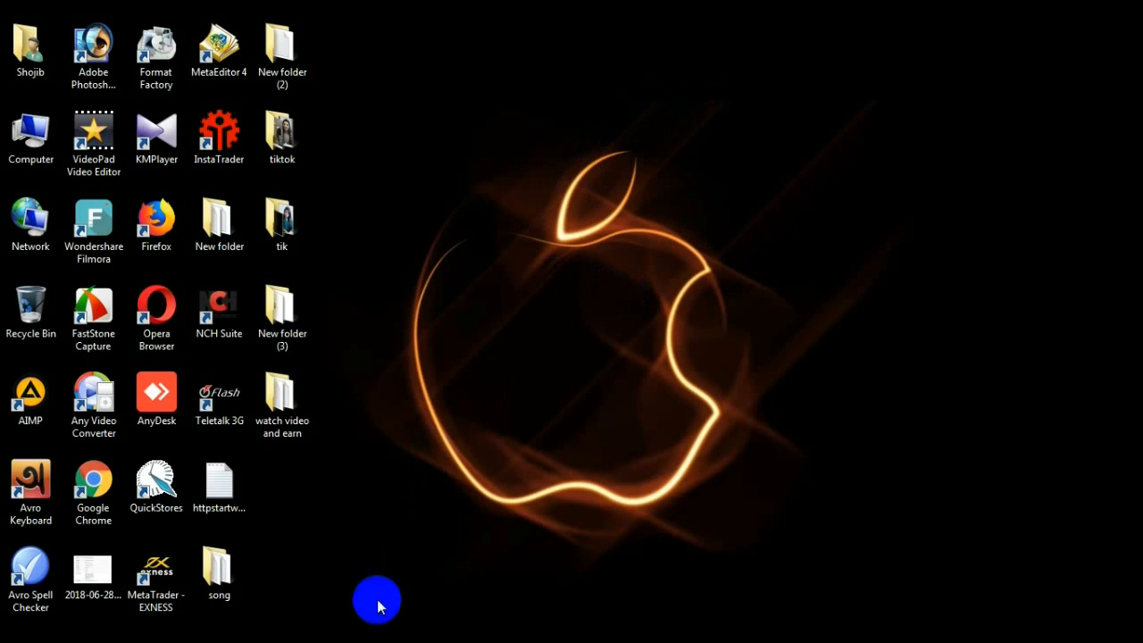
Bring the Opera window with the kajkey.com home page forward and scroll through its Bengali welcome section
click(342, 623)
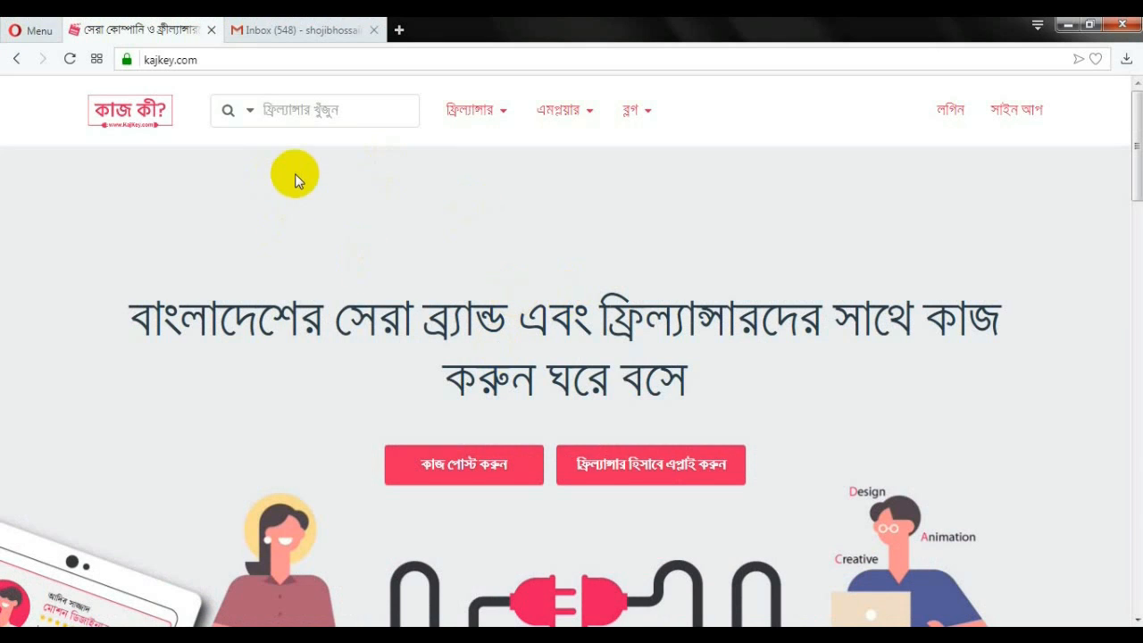
scroll(489, 263, down, 2)
scroll(465, 306, up, 2)
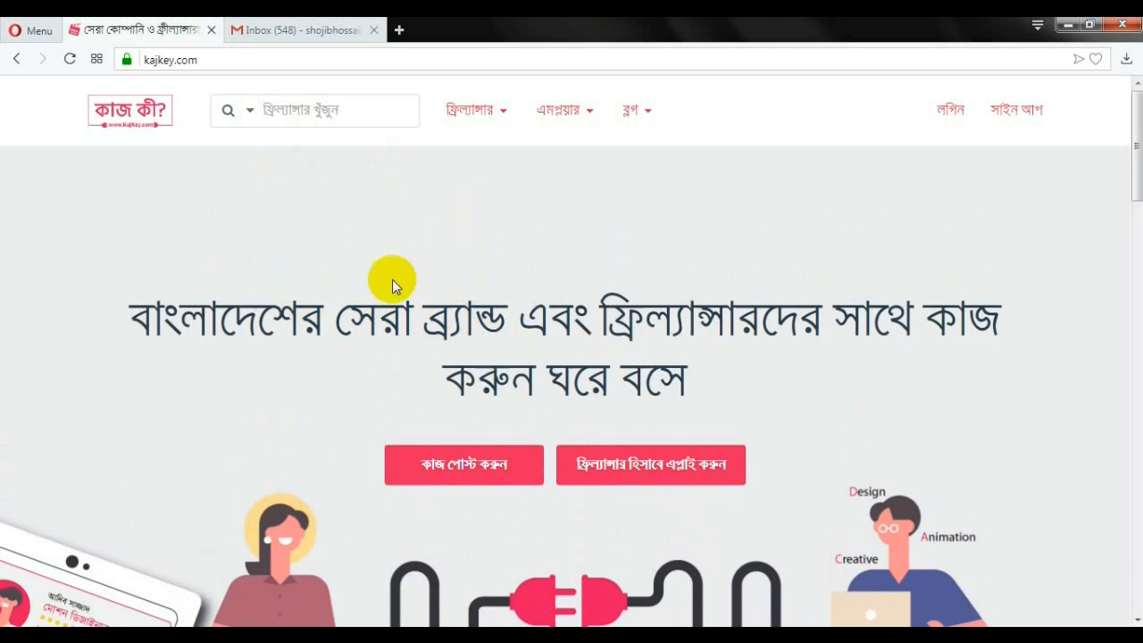
scroll(419, 299, down, 1)
scroll(373, 301, up, 1)
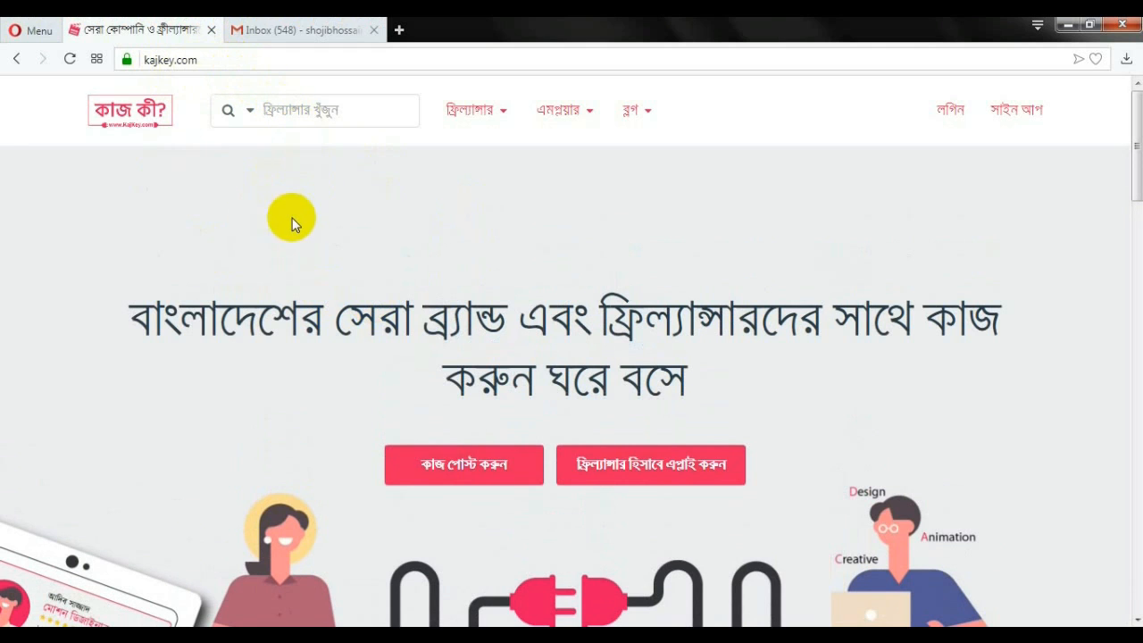
scroll(470, 254, down, 1)
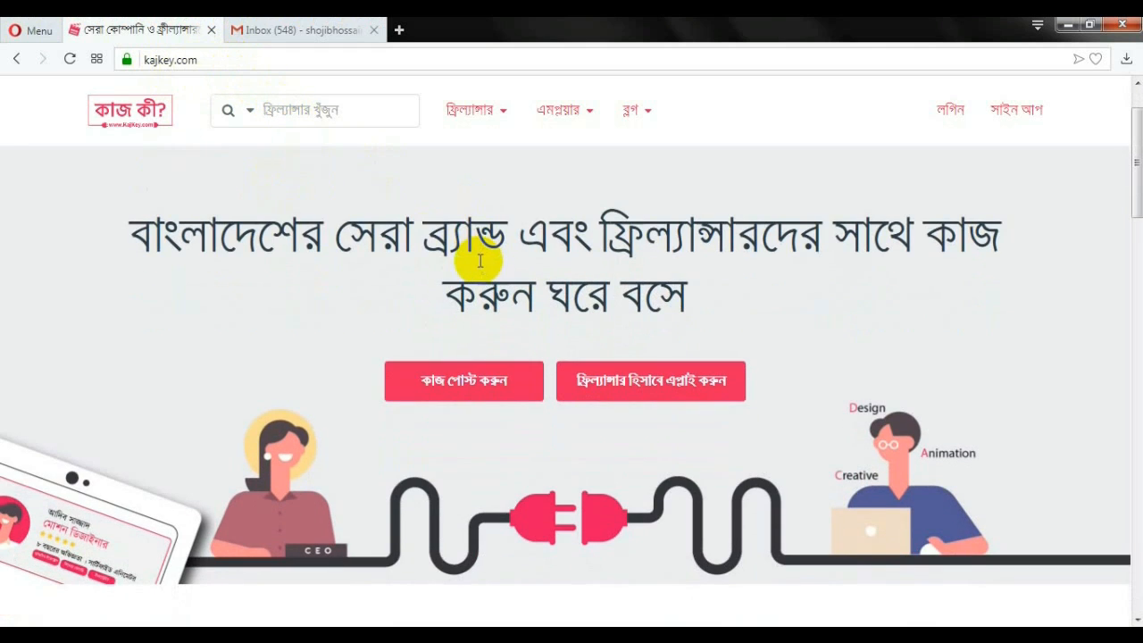
scroll(462, 263, up, 1)
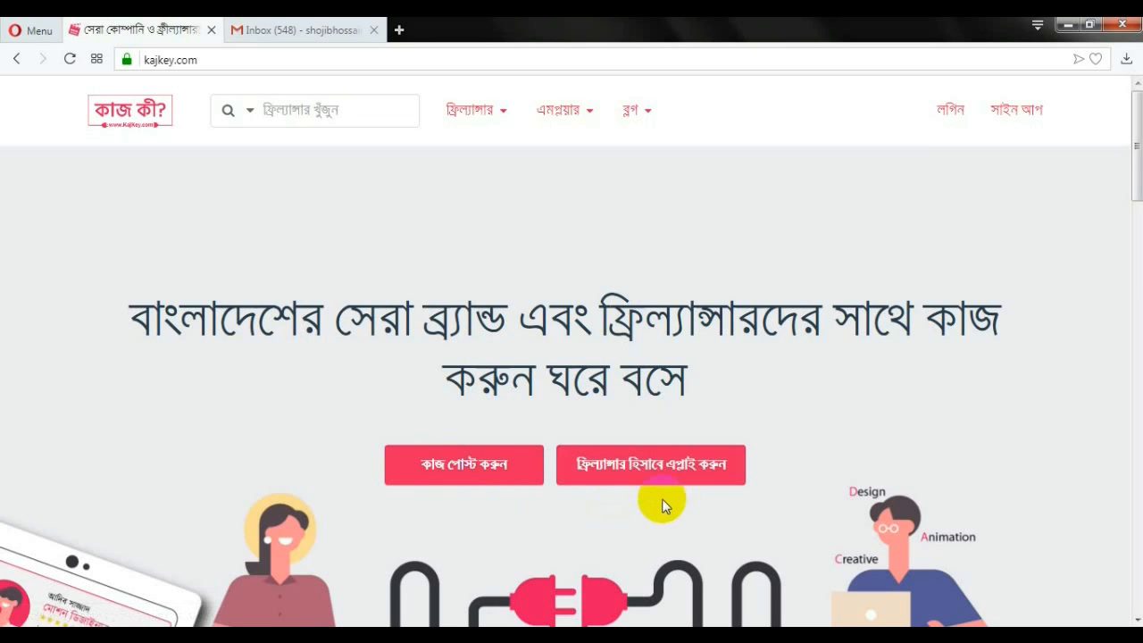
scroll(664, 500, down, 1)
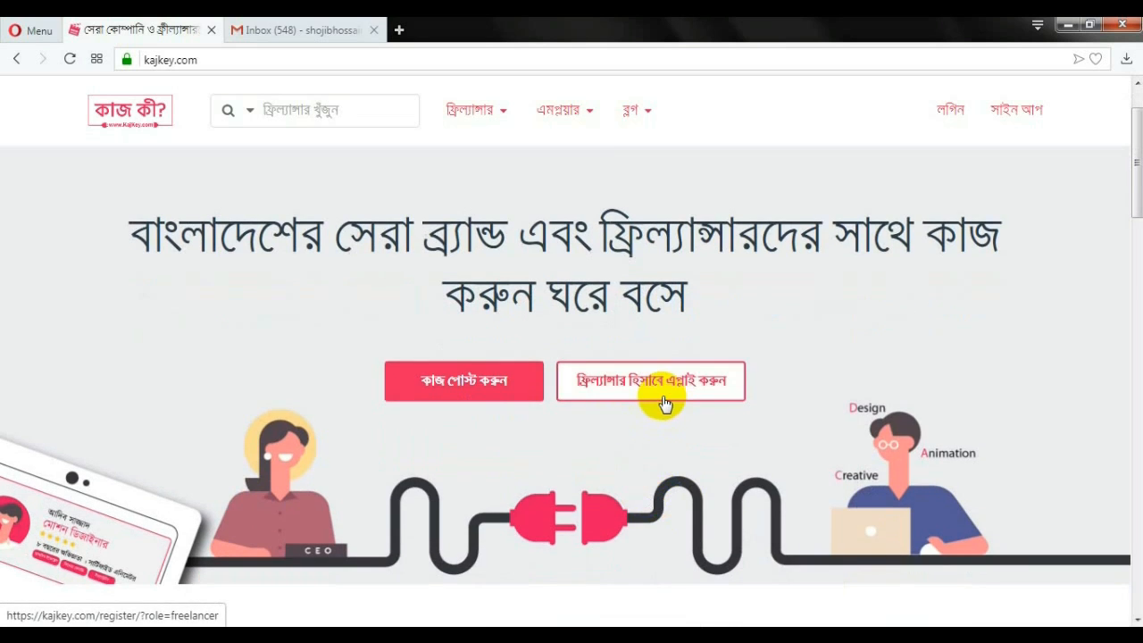
Open the freelancer sign-up form, check KajKey's confirmation mail in Gmail, then go to the login page
click(665, 403)
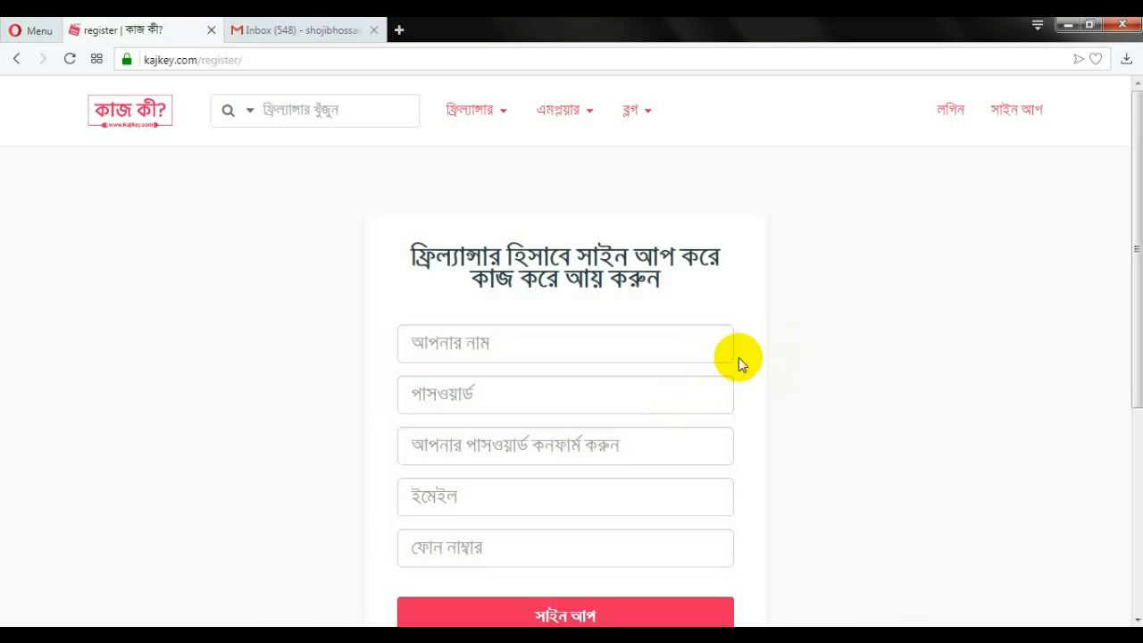
scroll(587, 236, down, 1)
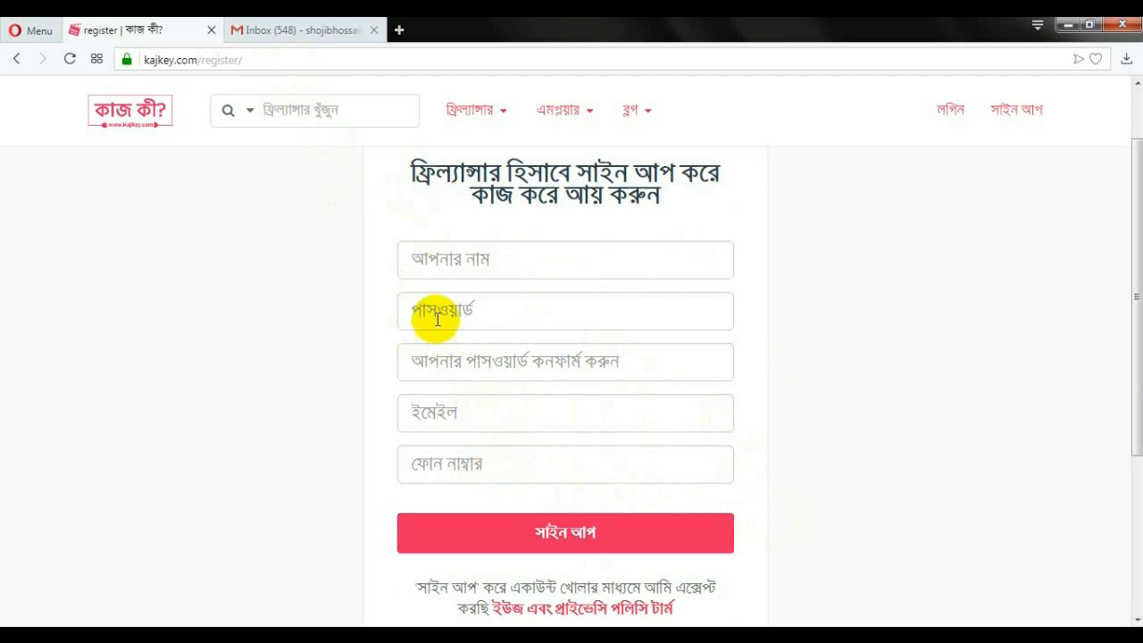
click(289, 32)
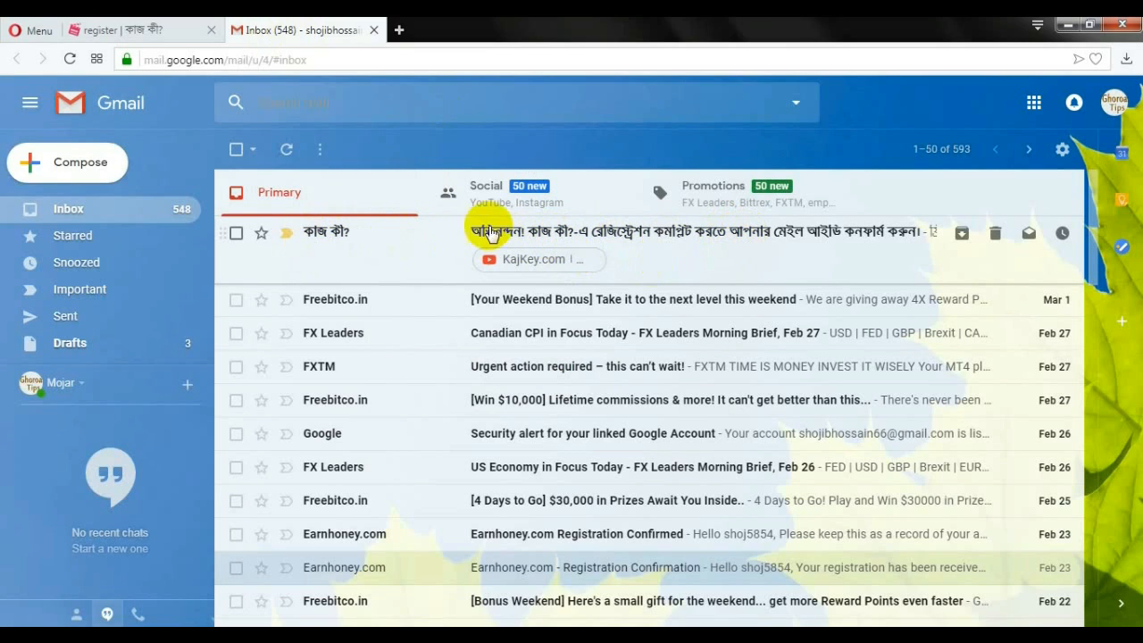
click(130, 34)
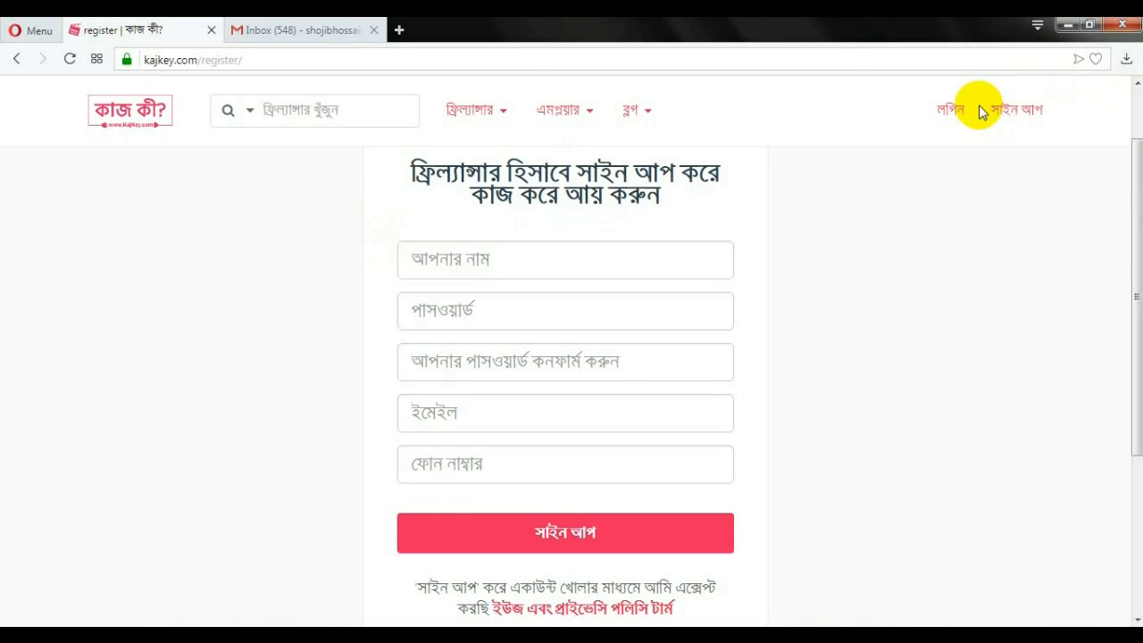
click(951, 114)
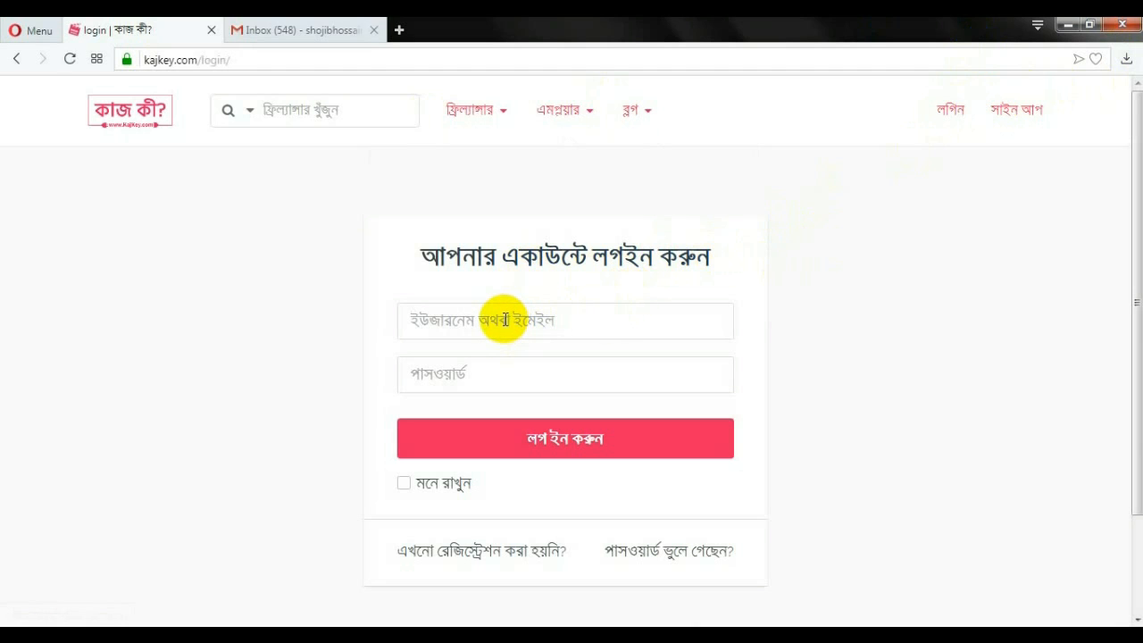
Log in with the saved email from autofill and the account password
click(503, 321)
click(461, 396)
click(488, 382)
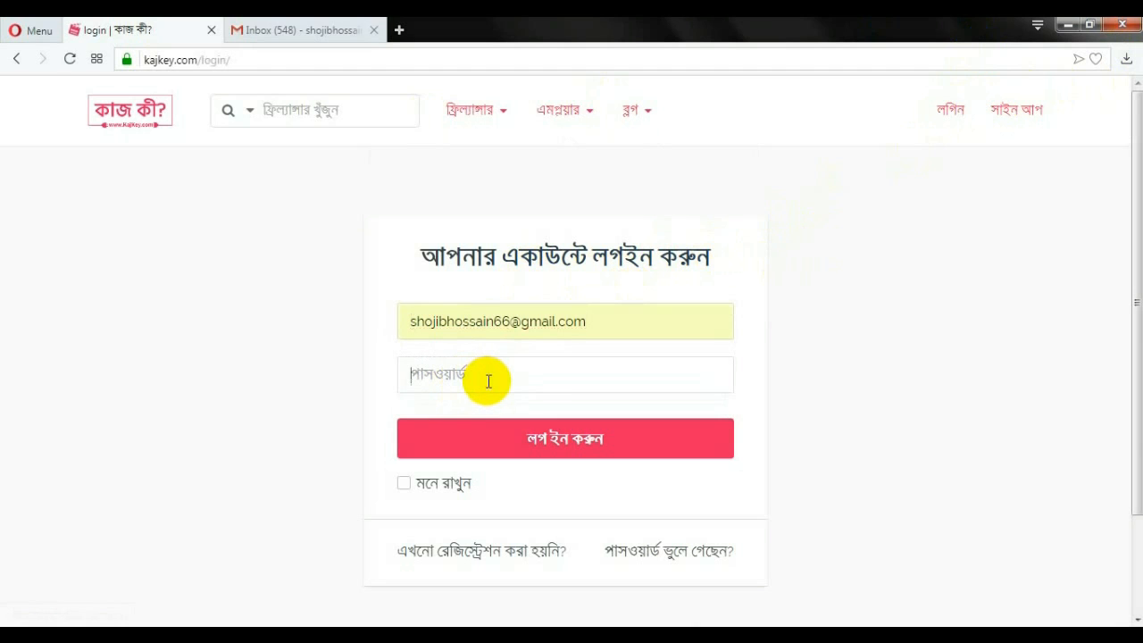
key(Return)
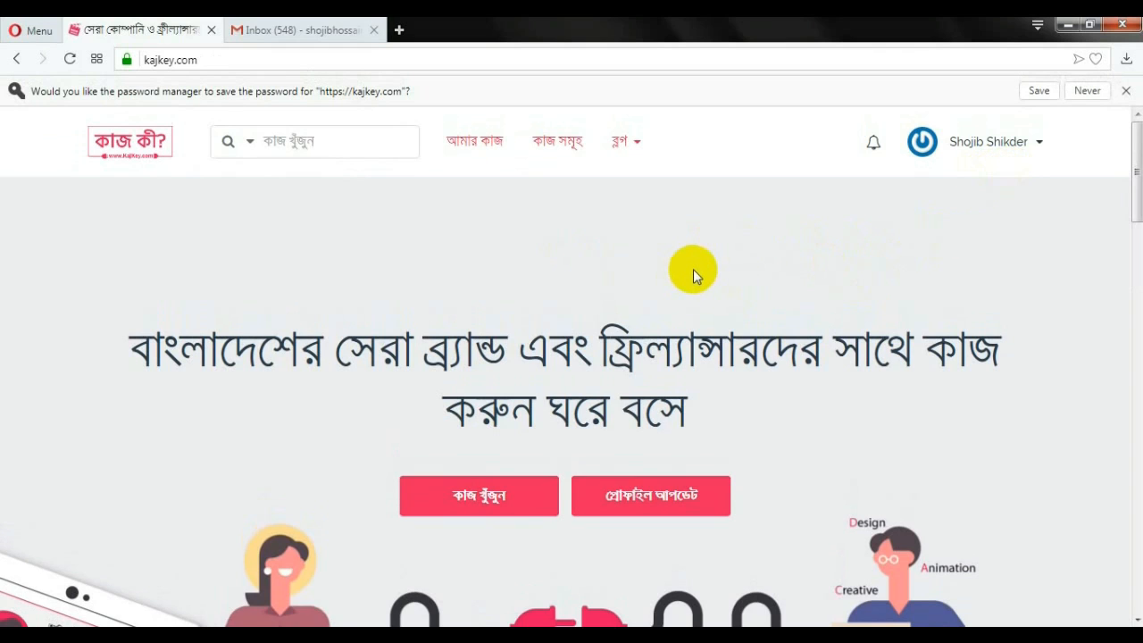
scroll(697, 269, down, 1)
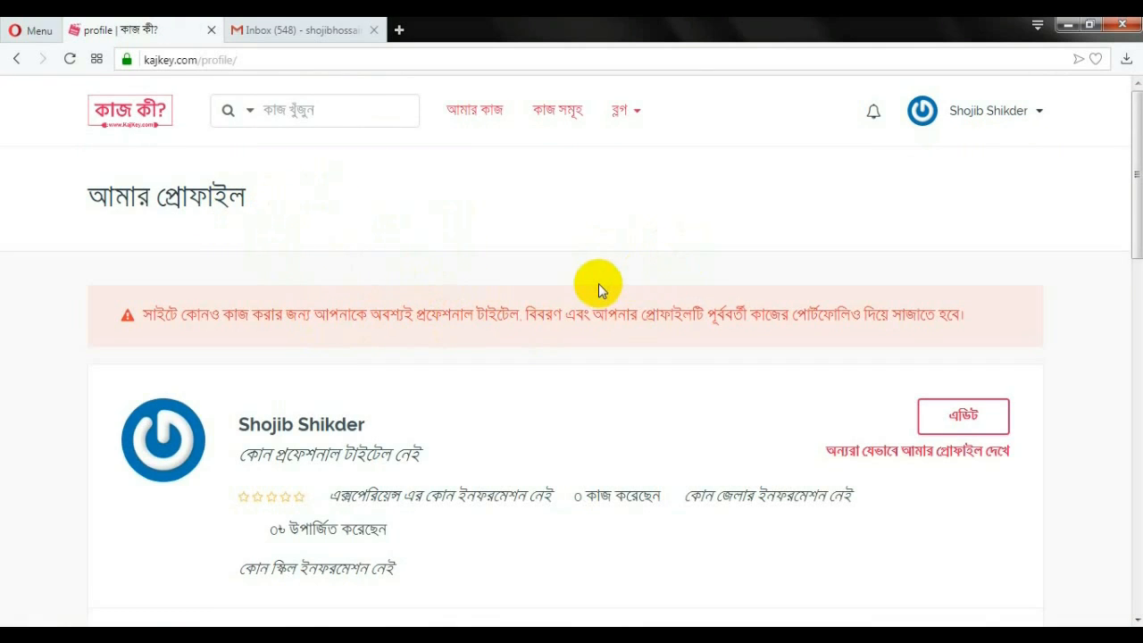
Switch the profile card into edit mode and open the district dropdown
scroll(598, 283, down, 1)
scroll(604, 339, down, 1)
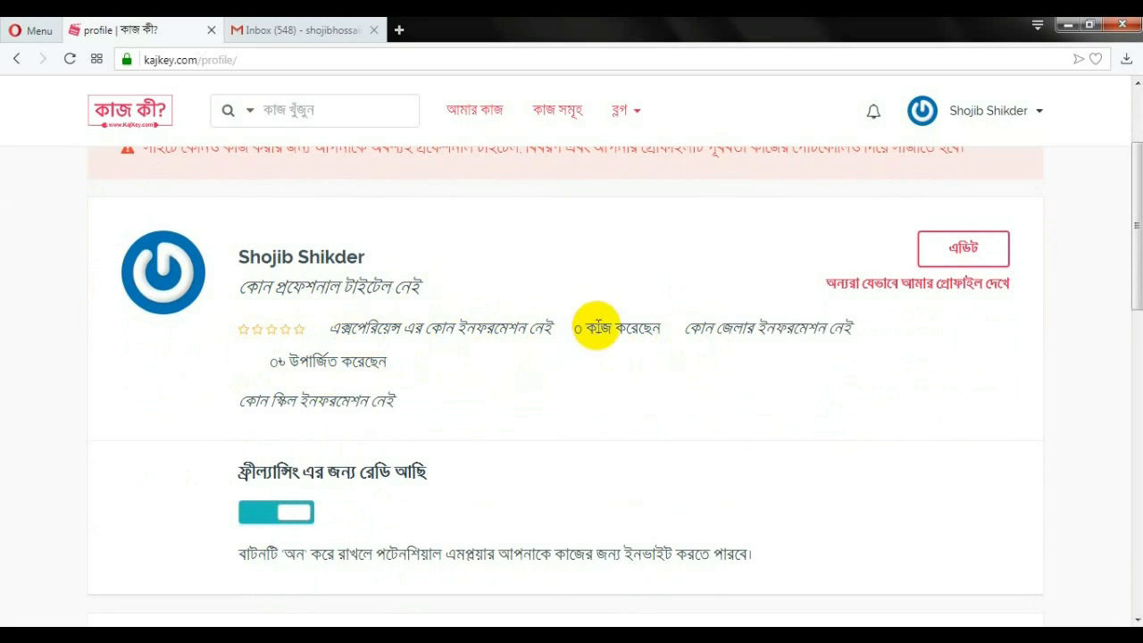
click(962, 254)
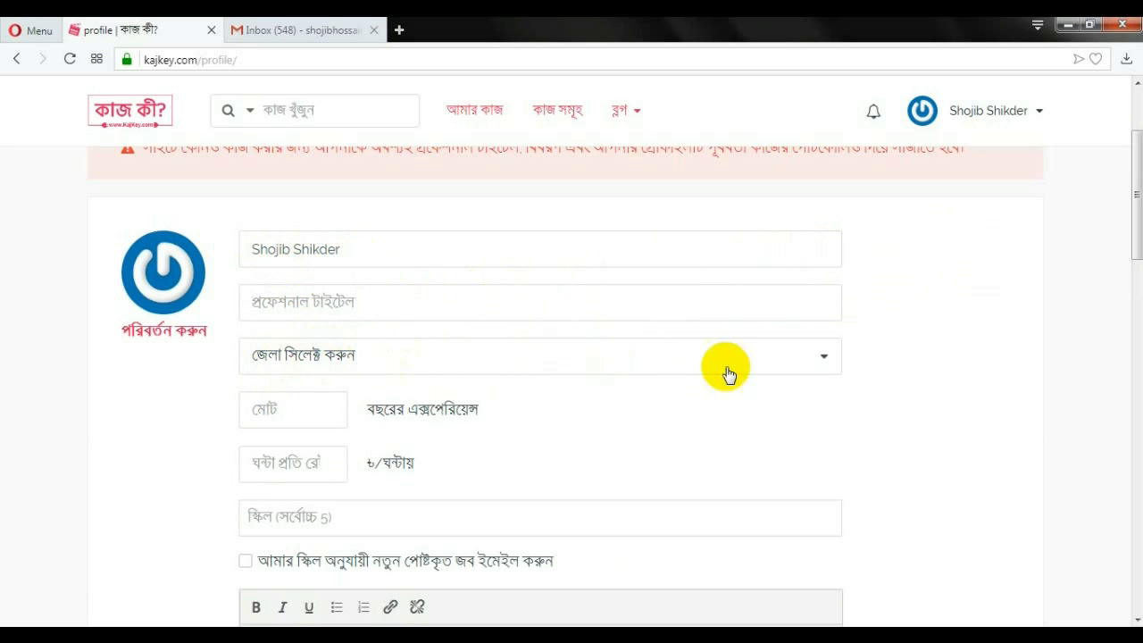
click(822, 363)
scroll(612, 467, down, 5)
scroll(594, 465, up, 5)
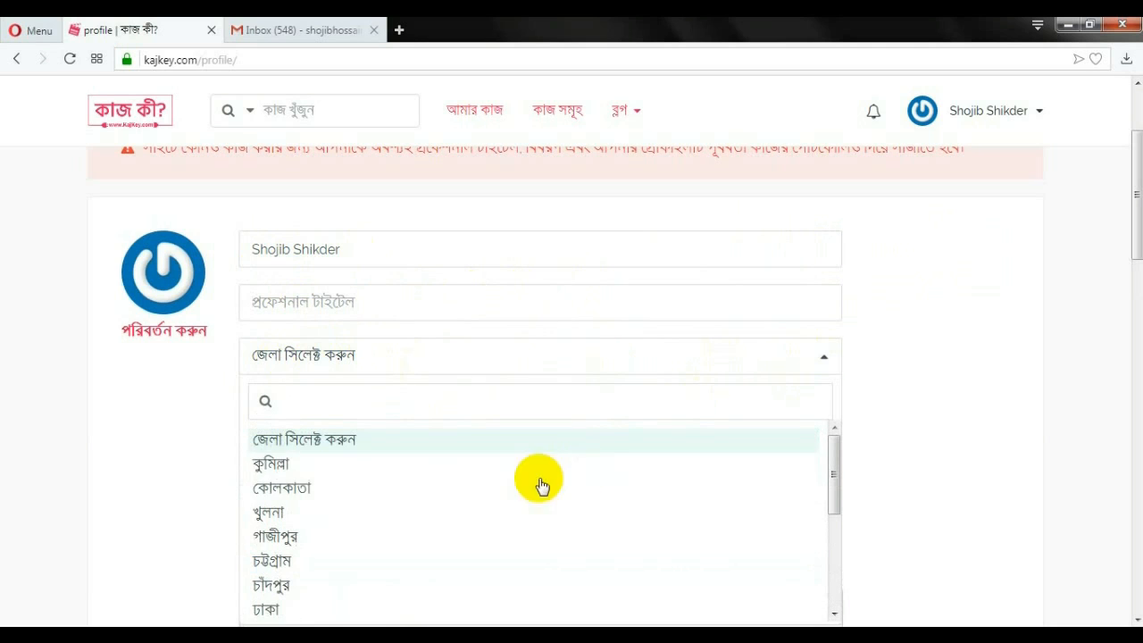
click(826, 358)
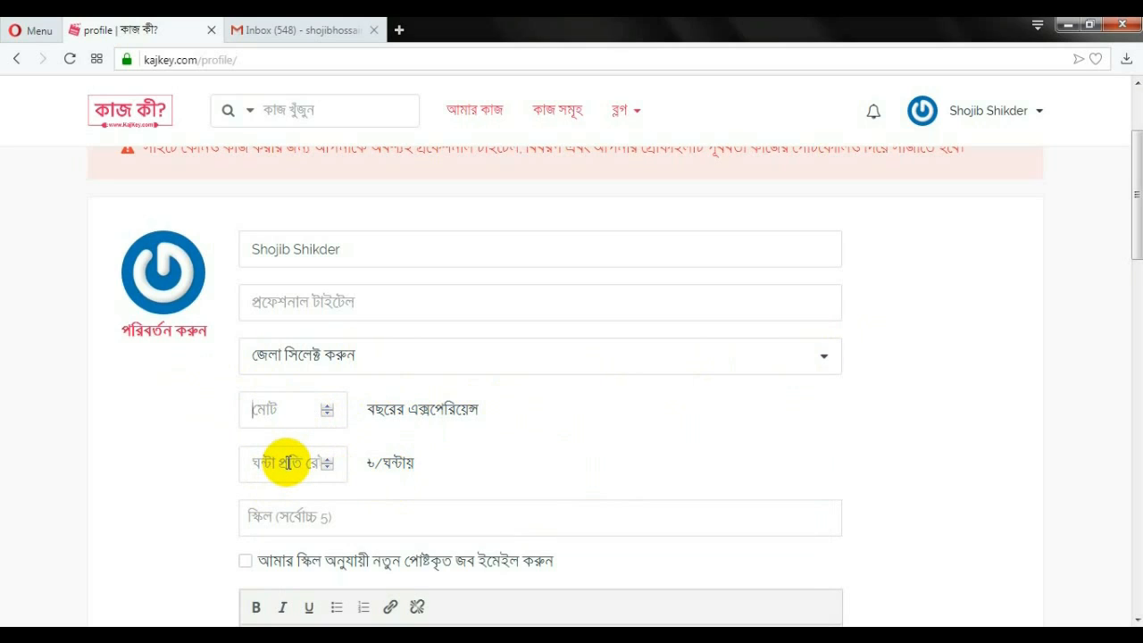
click(284, 462)
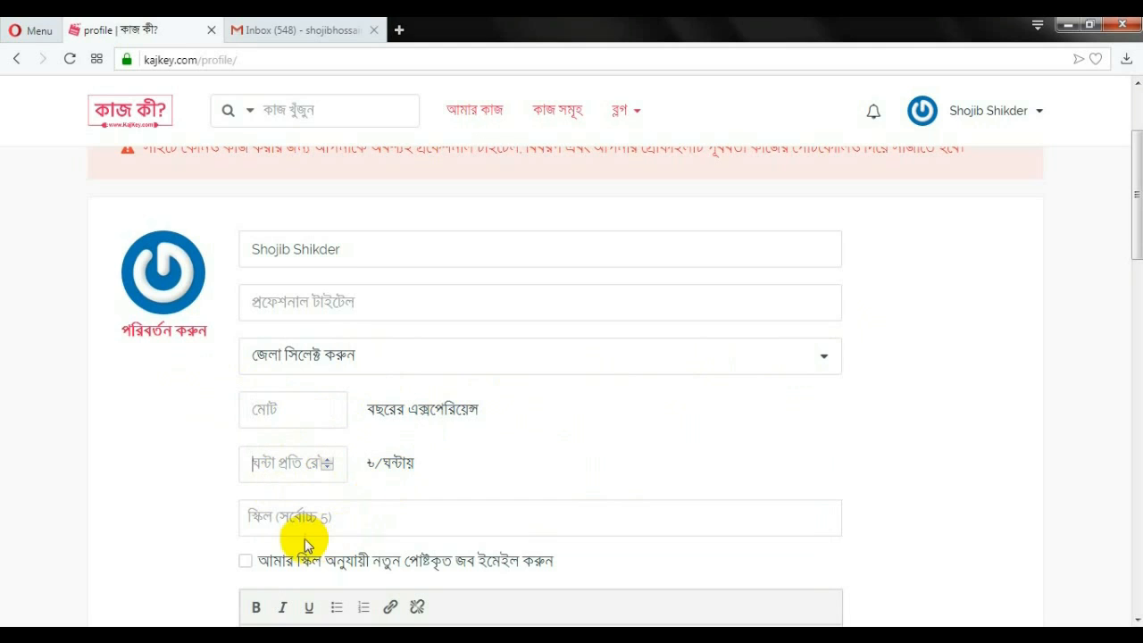
scroll(298, 532, down, 1)
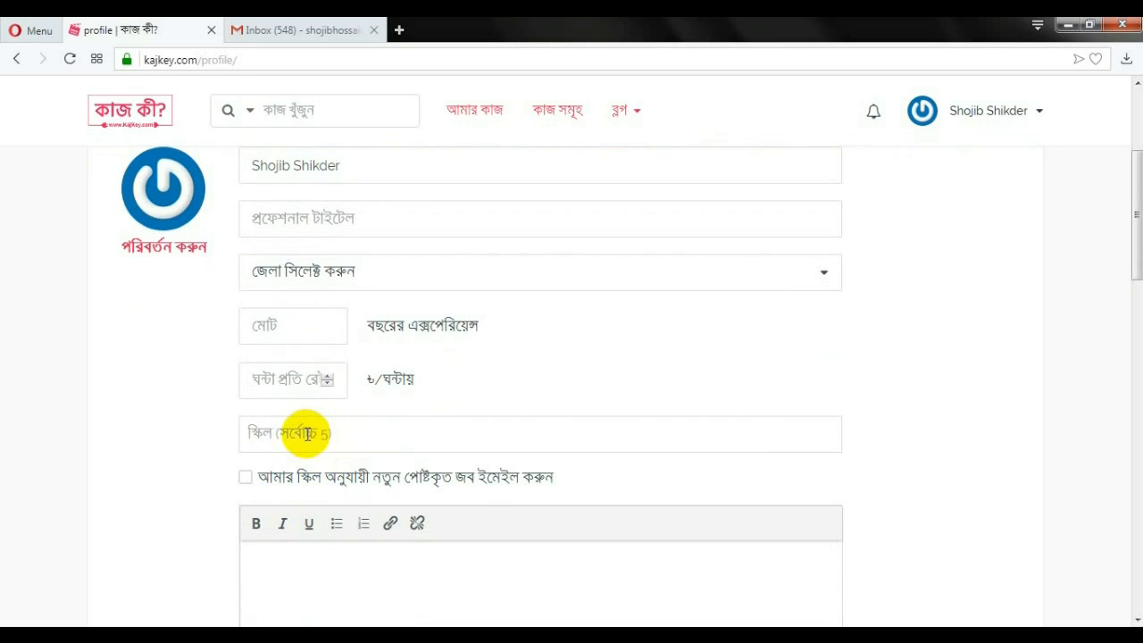
click(326, 432)
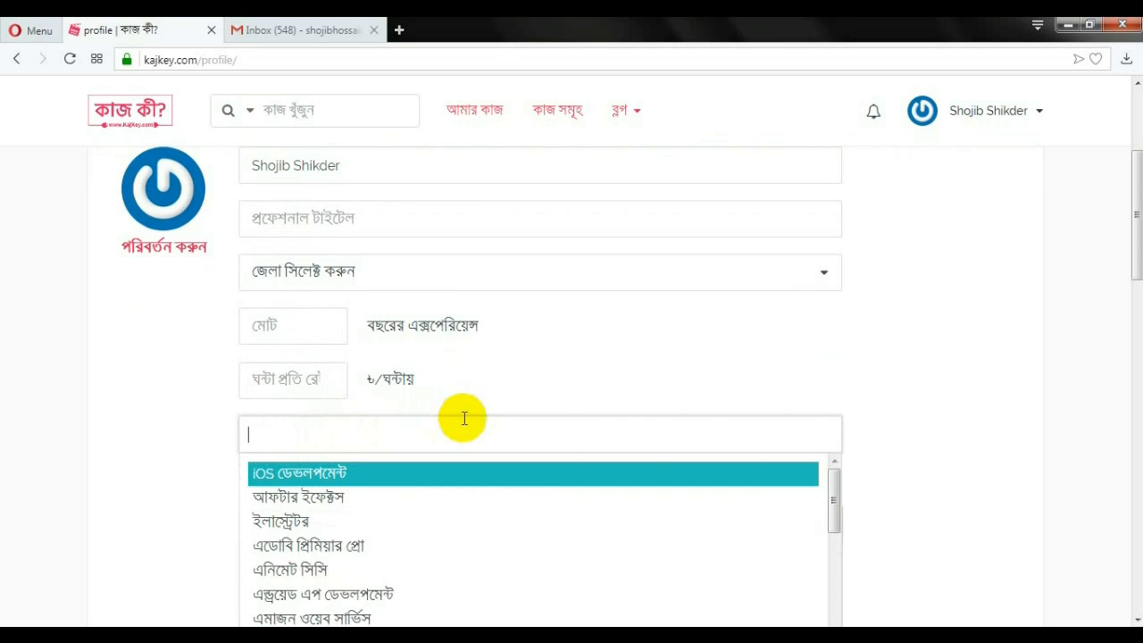
Scroll through the skills dropdown options and close it with no skill selected
scroll(723, 474, down, 3)
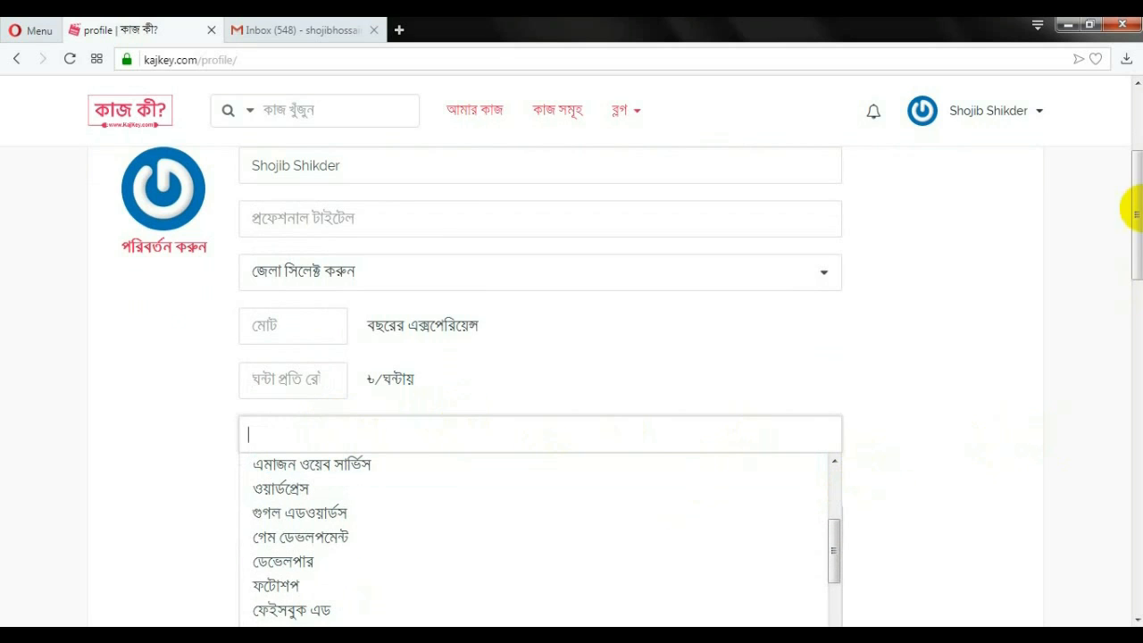
drag(1135, 208, 1132, 241)
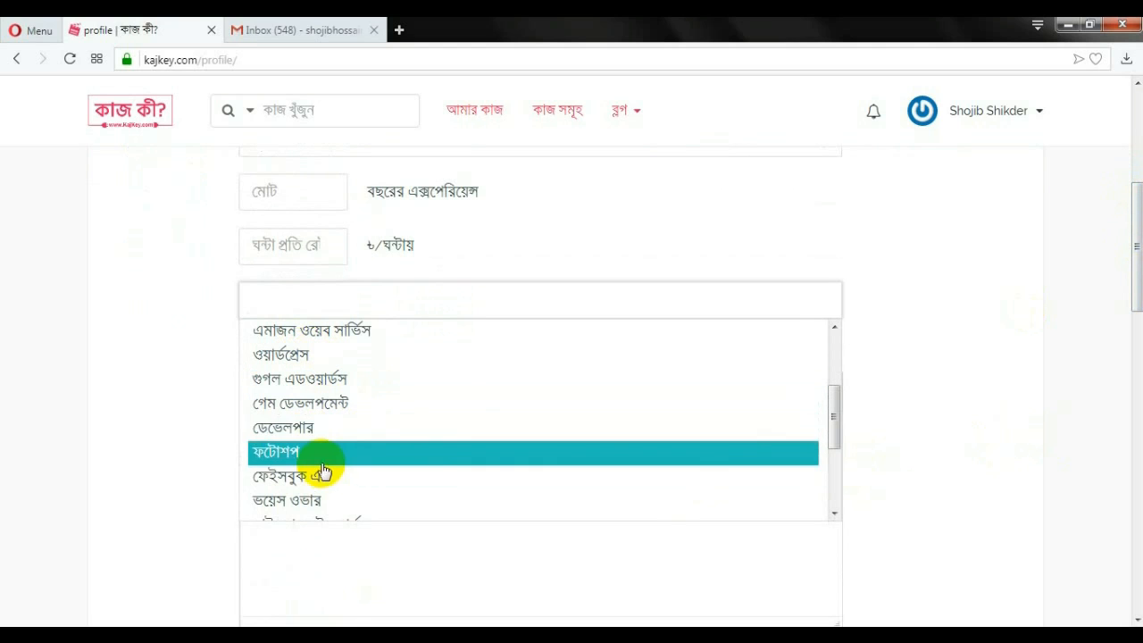
scroll(328, 506, down, 1)
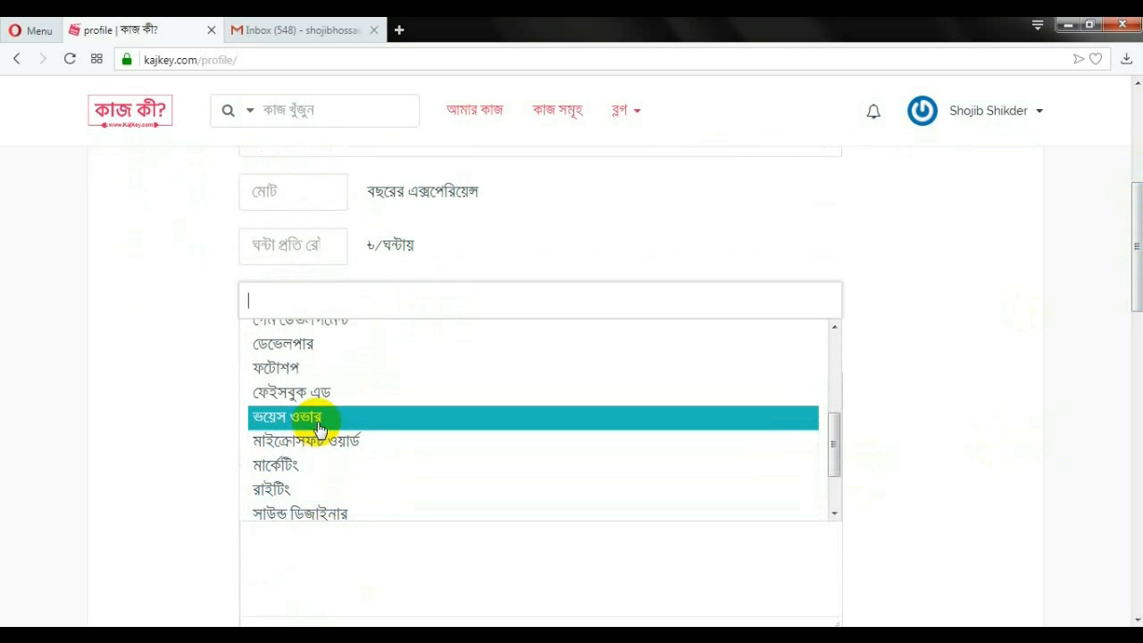
scroll(313, 424, down, 1)
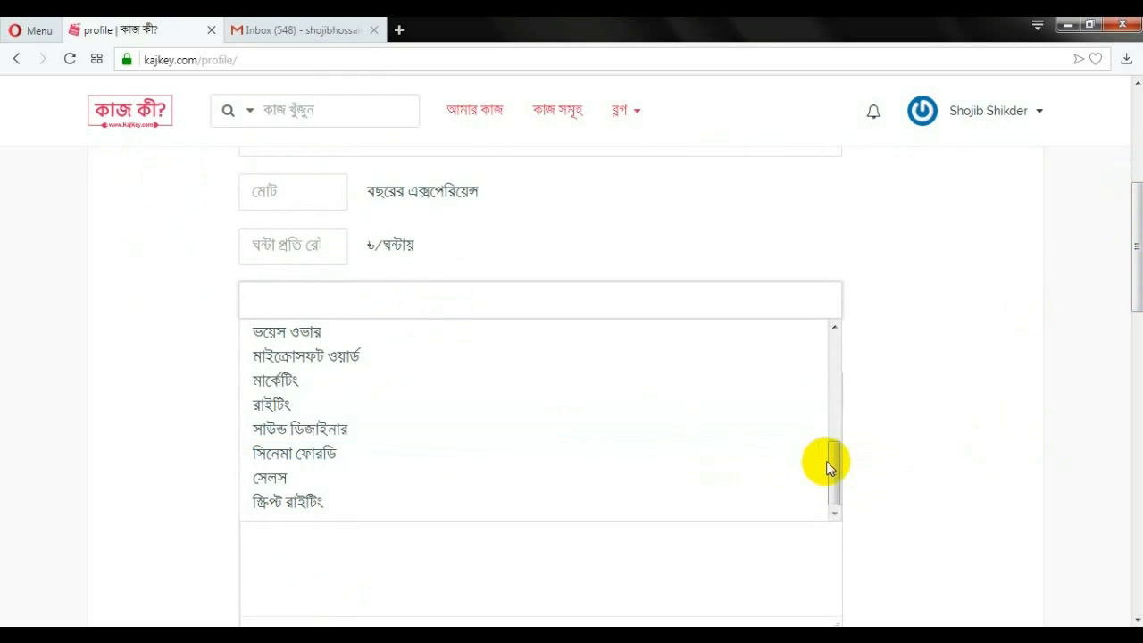
drag(831, 459, 833, 349)
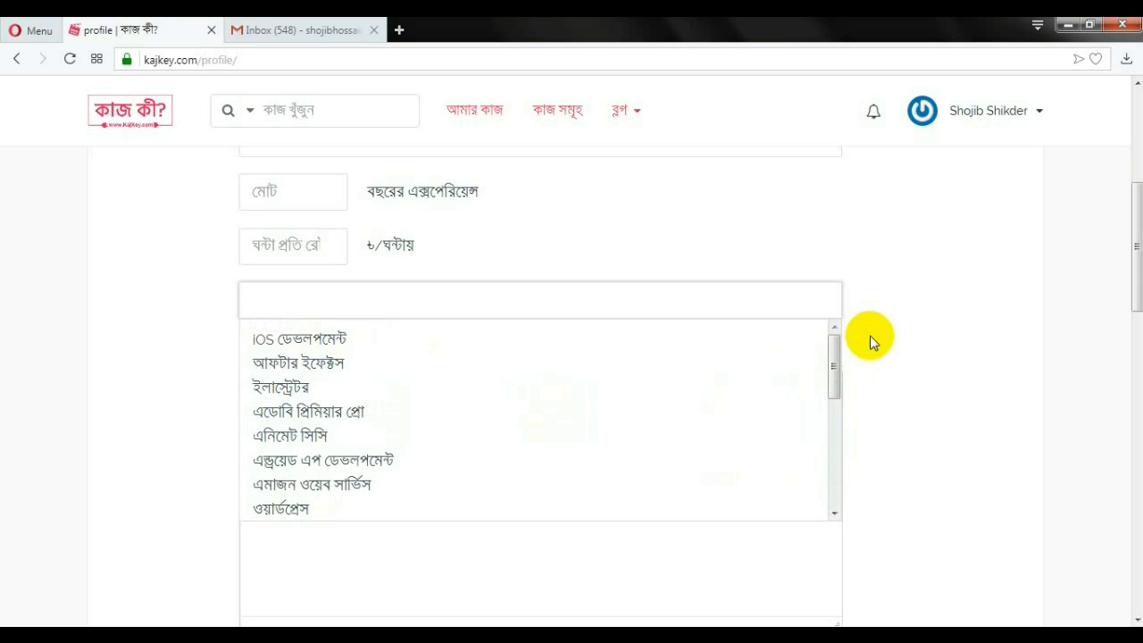
scroll(676, 396, down, 3)
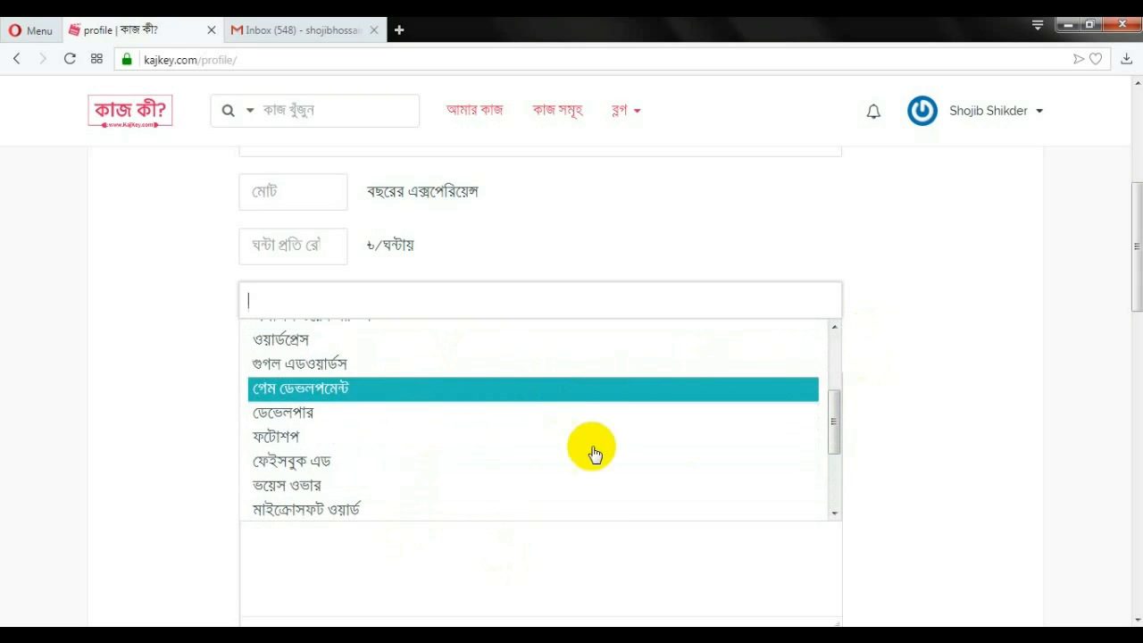
drag(834, 428, 831, 472)
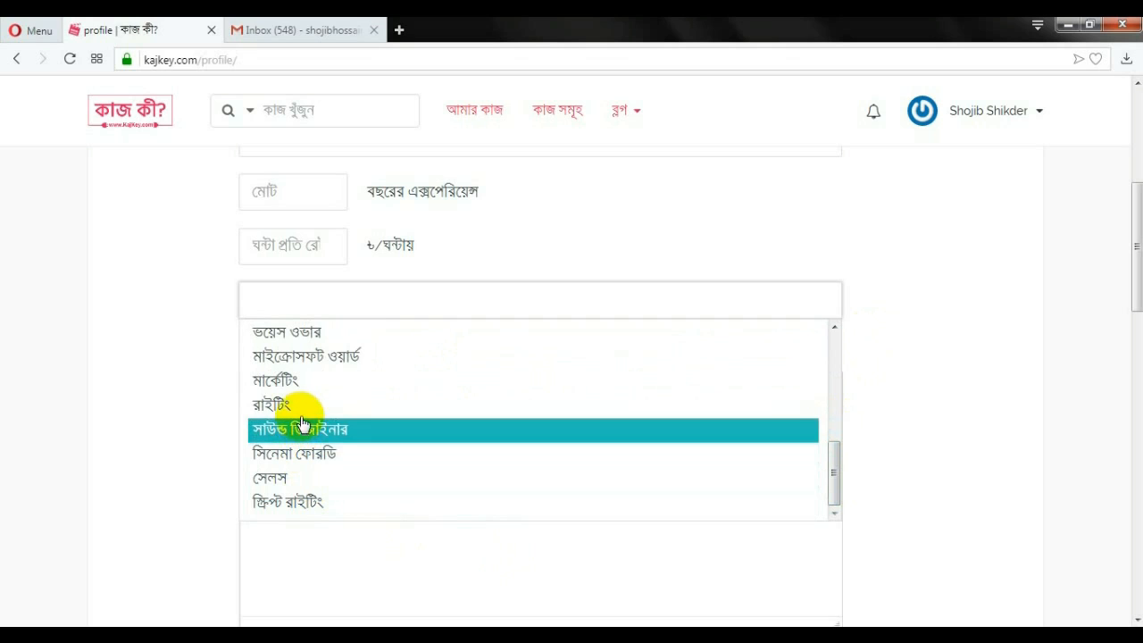
scroll(313, 416, up, 1)
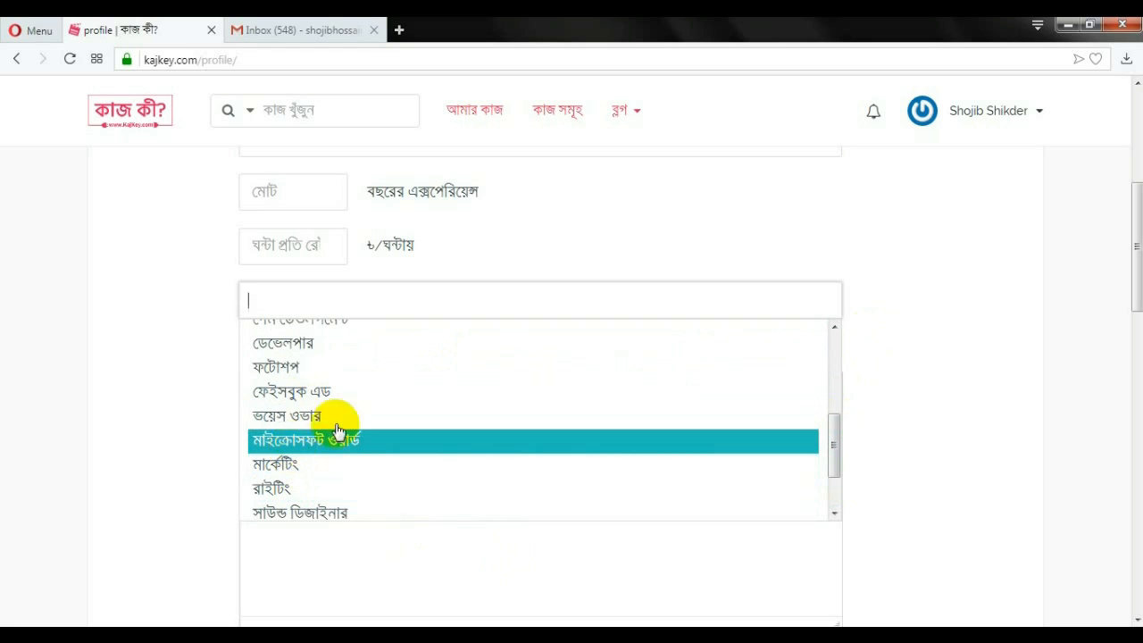
click(204, 423)
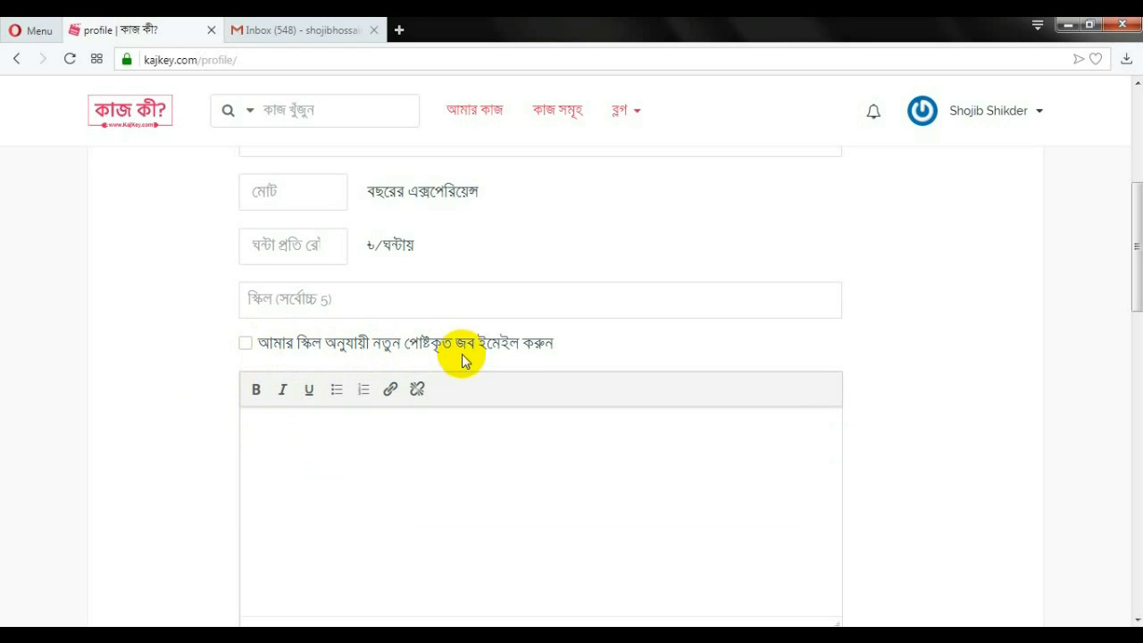
Tick 'email me new jobs matching my skills' and place the caret in the empty description editor
click(246, 347)
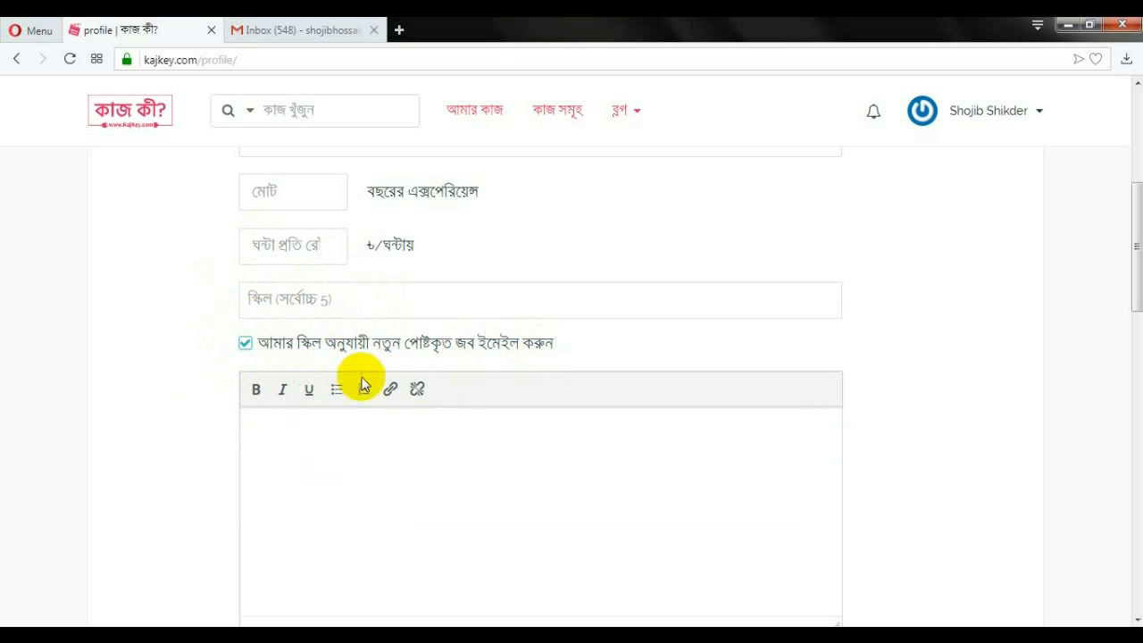
scroll(391, 447, down, 2)
click(288, 270)
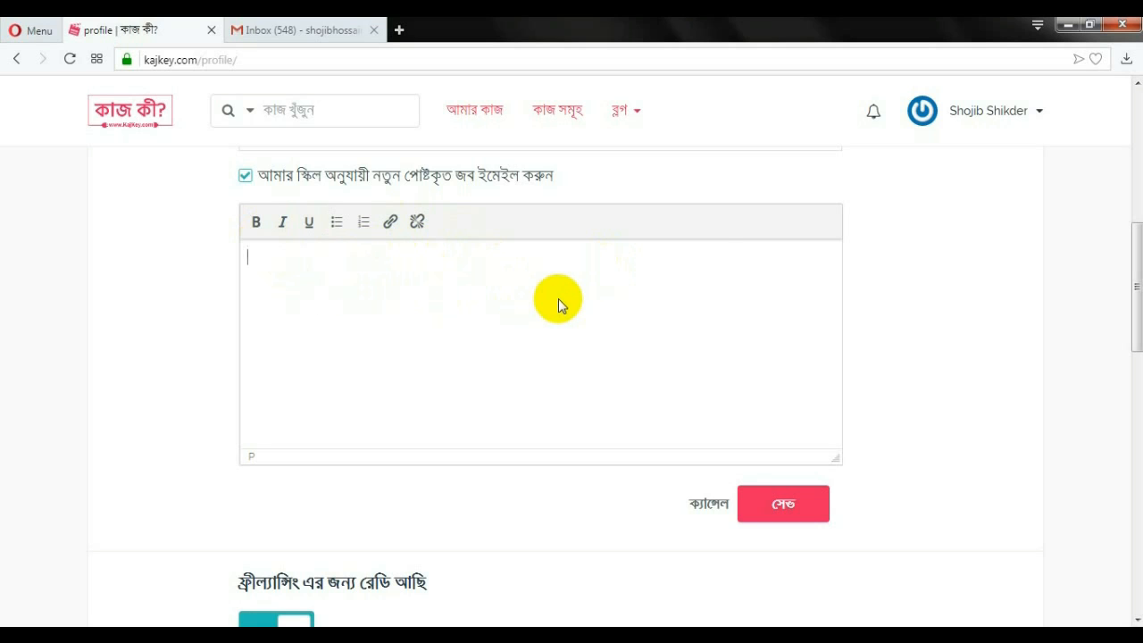
scroll(559, 304, down, 1)
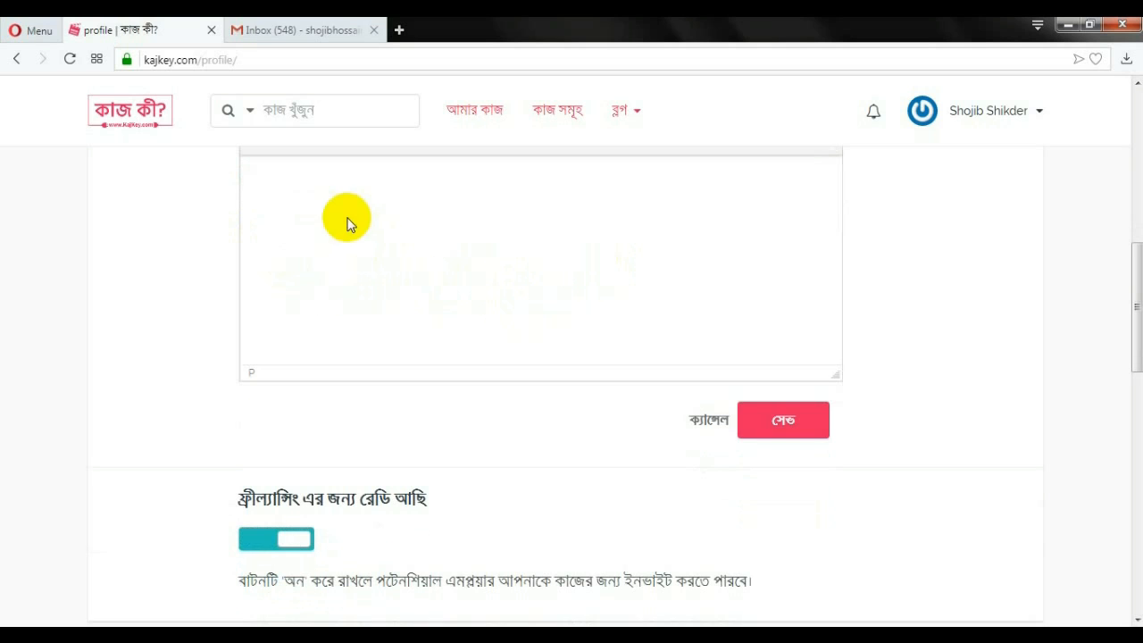
scroll(291, 234, up, 1)
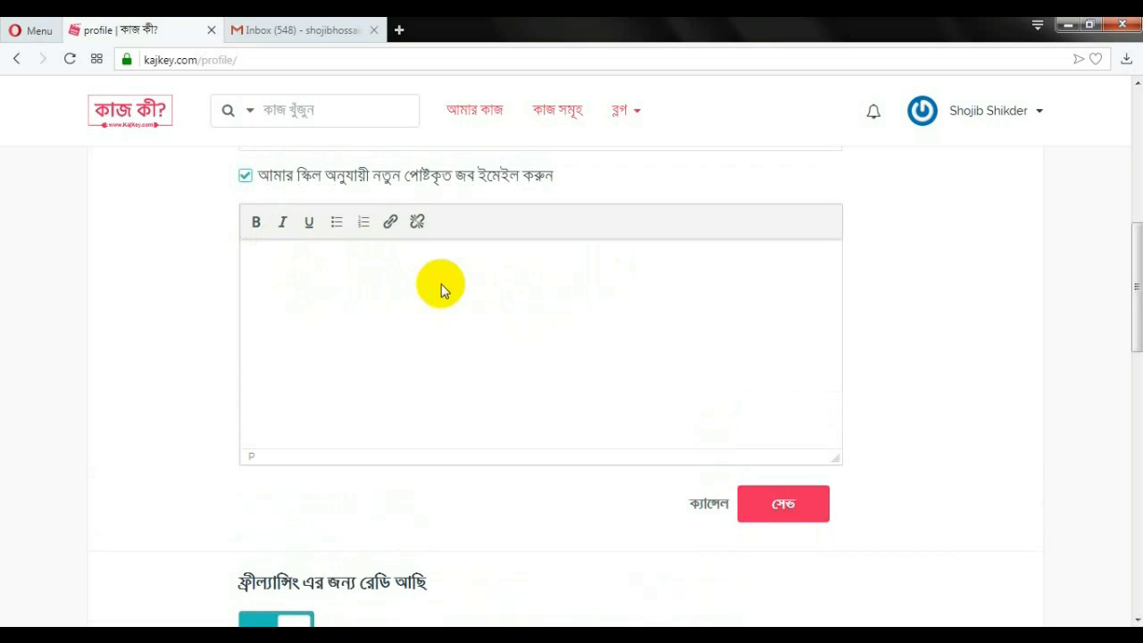
scroll(502, 292, down, 1)
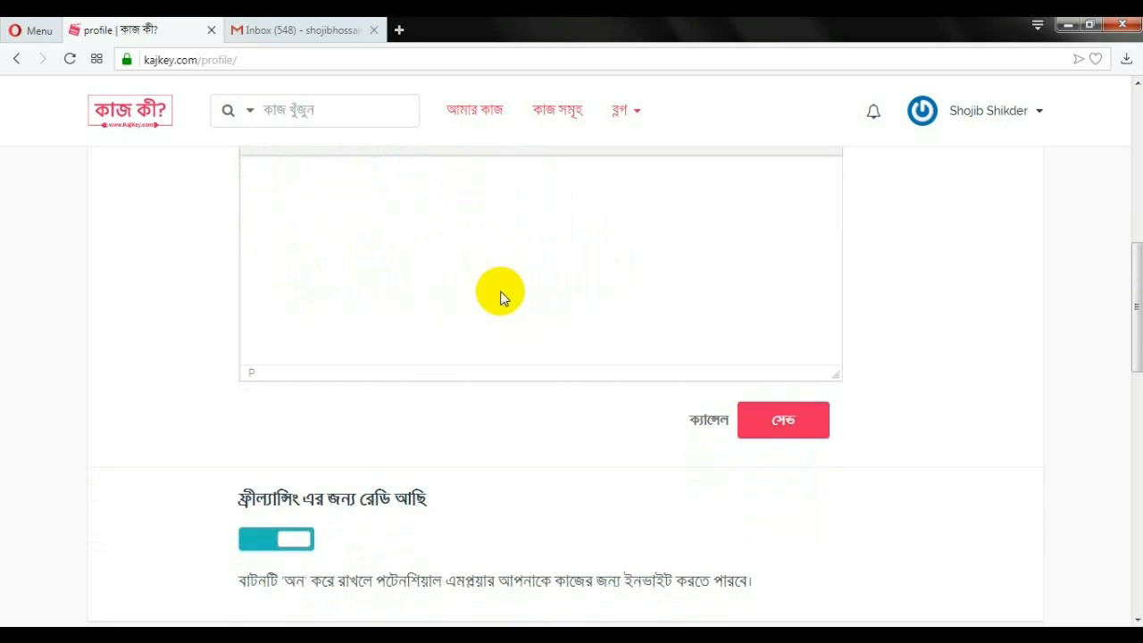
scroll(384, 285, up, 1)
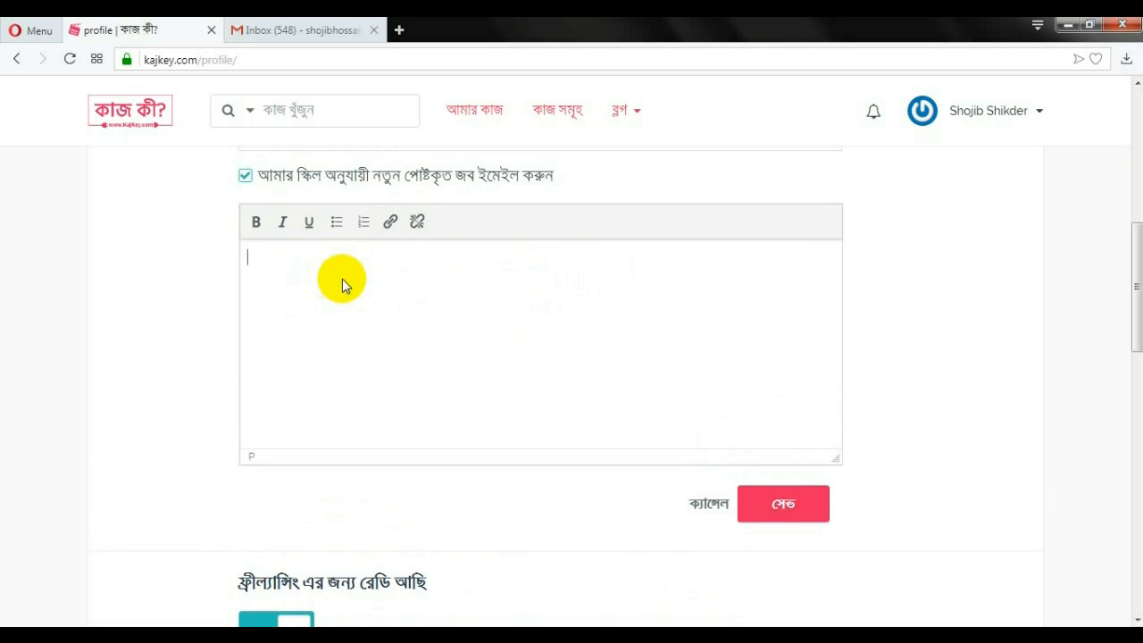
scroll(358, 291, down, 3)
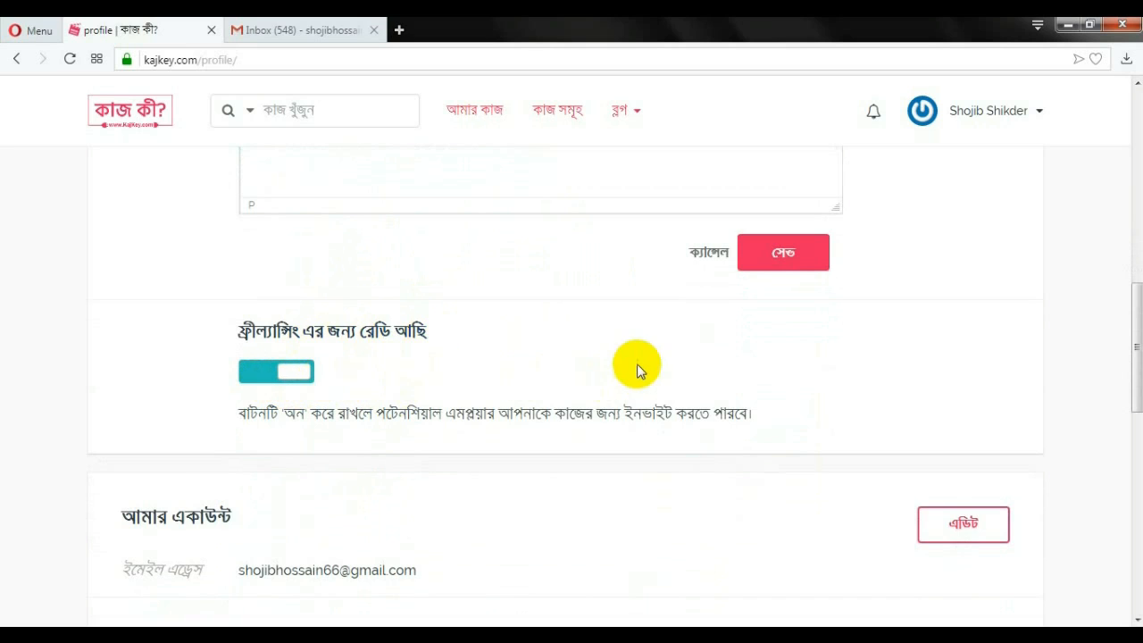
scroll(791, 262, up, 1)
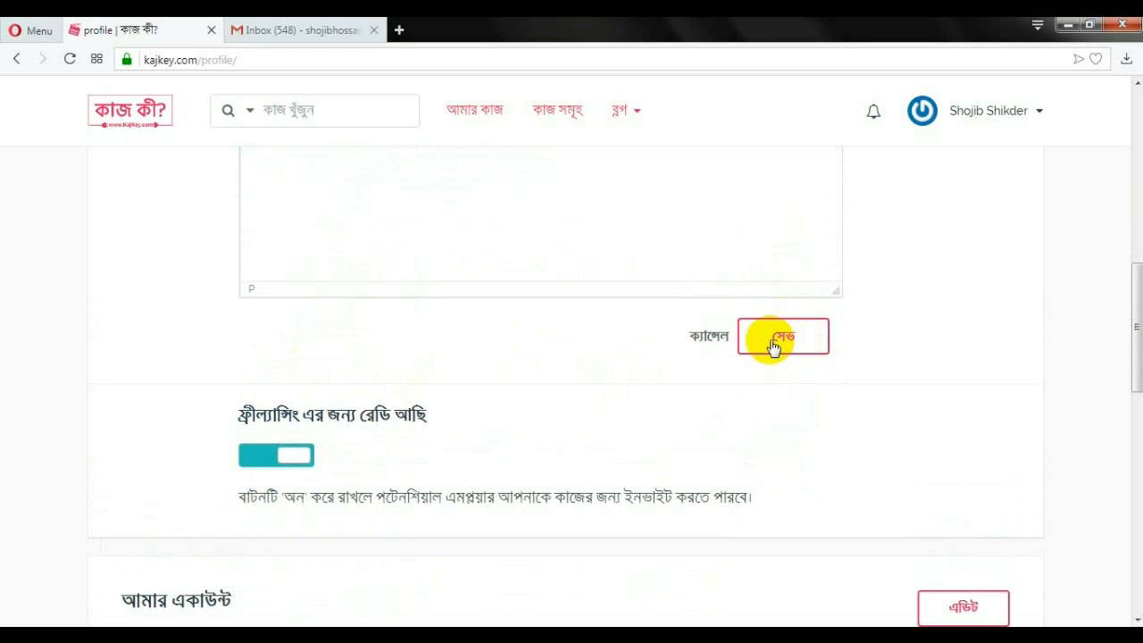
scroll(687, 322, up, 3)
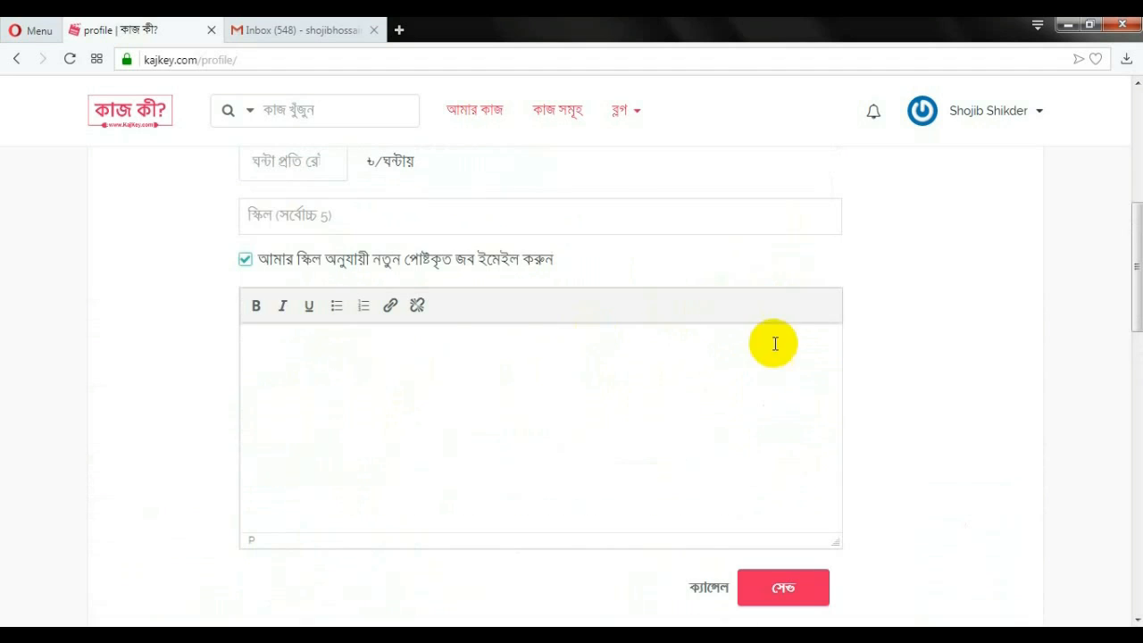
click(598, 350)
scroll(602, 361, down, 1)
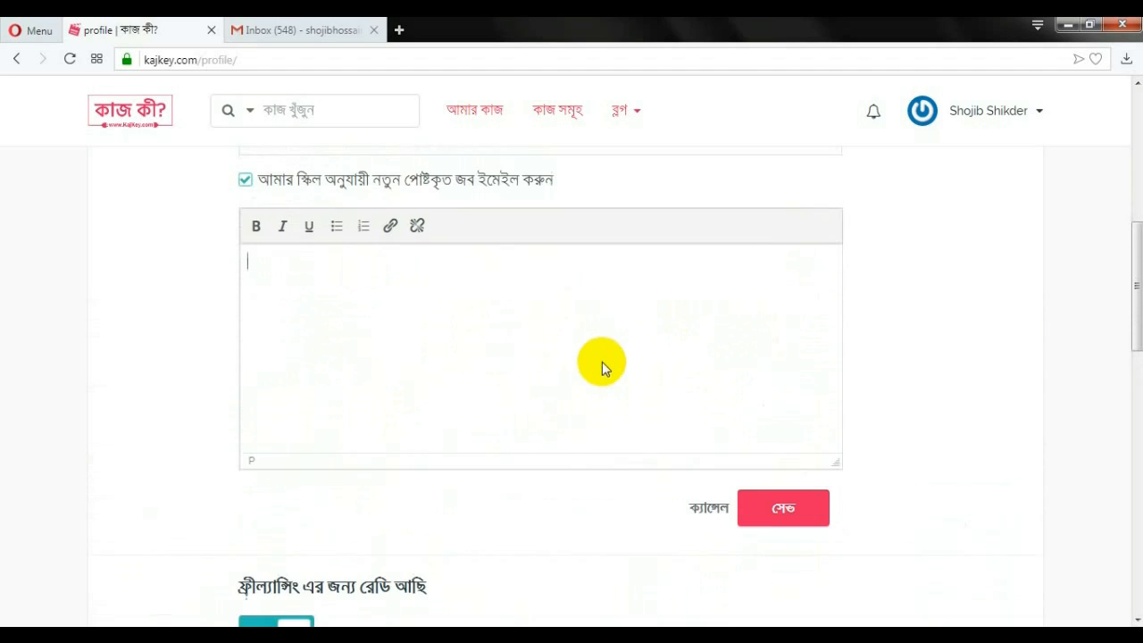
scroll(643, 350, down, 1)
scroll(623, 354, down, 4)
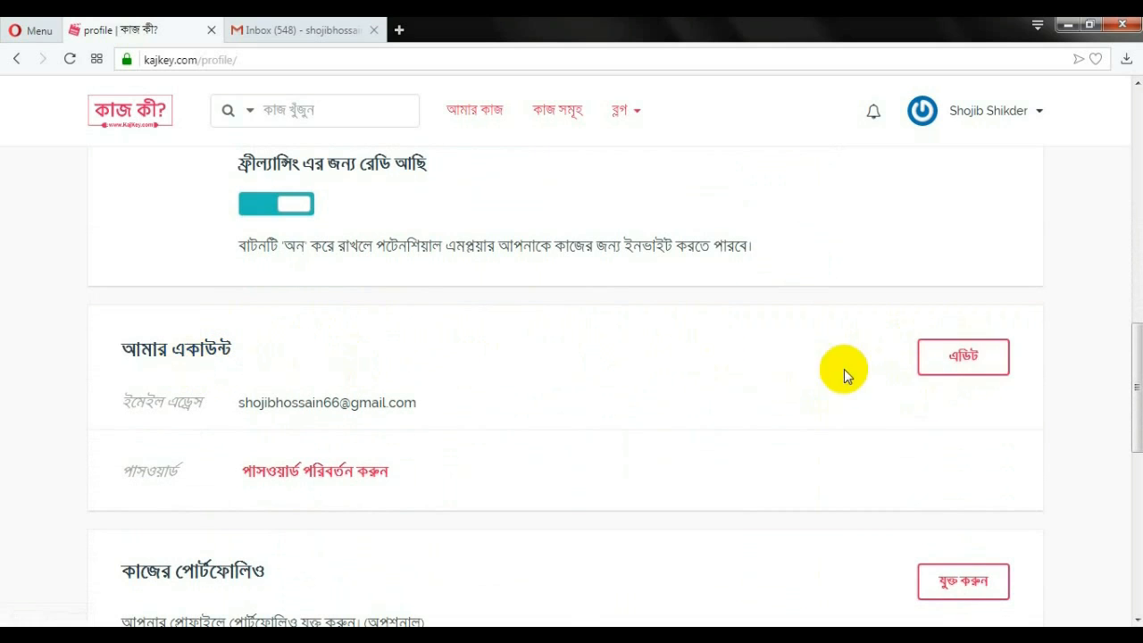
Make the My Account email editable, then look over the optional portfolio section below
scroll(914, 388, down, 2)
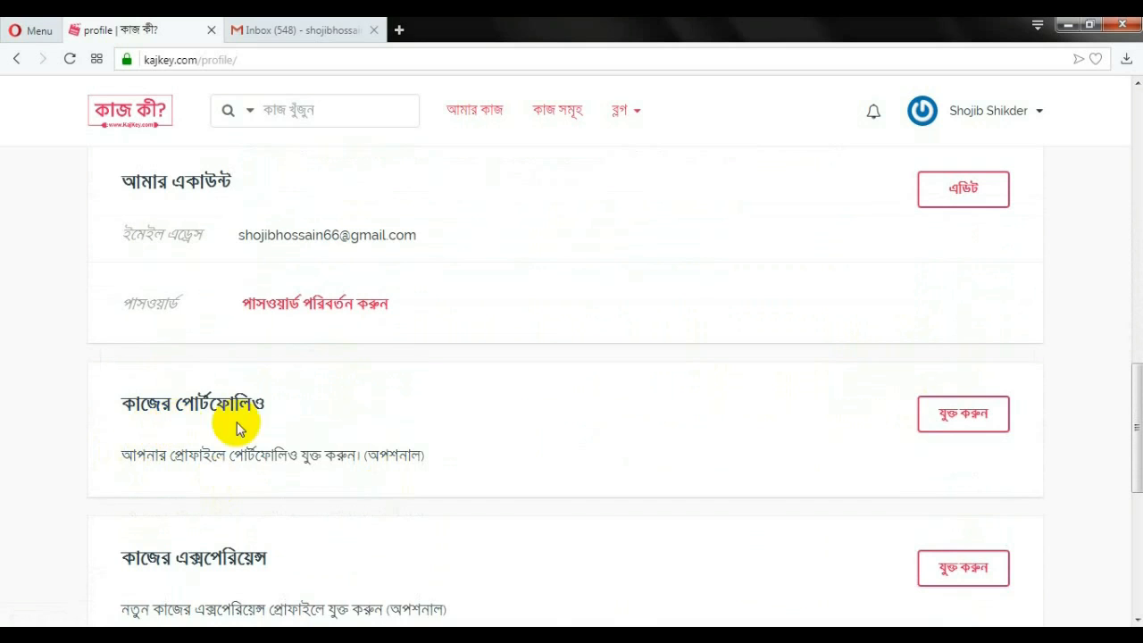
scroll(535, 403, up, 1)
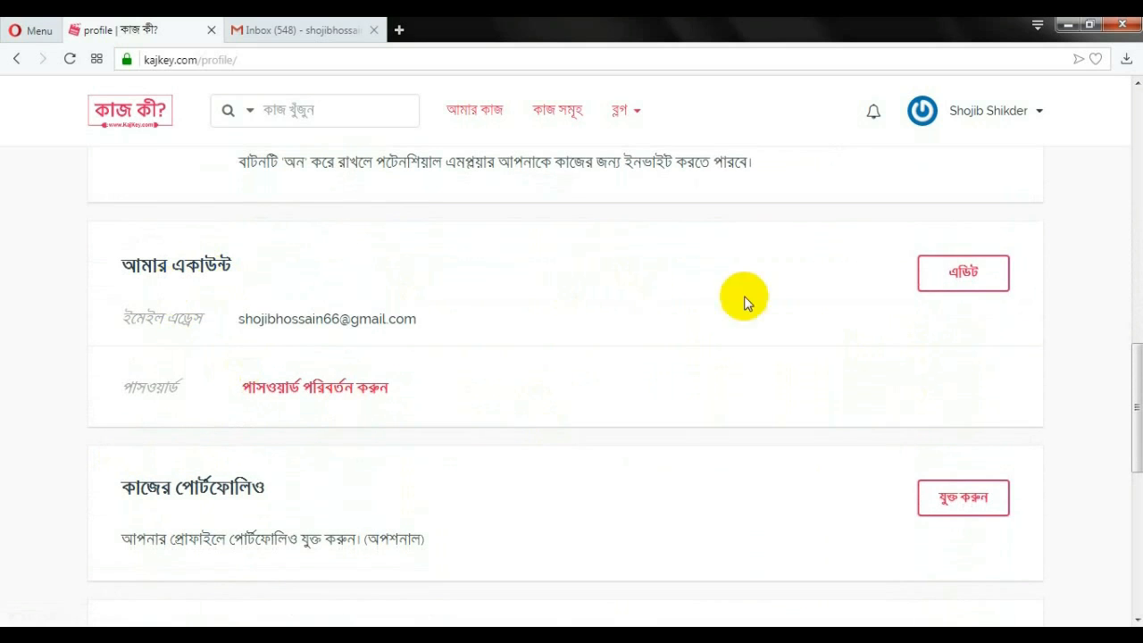
click(961, 283)
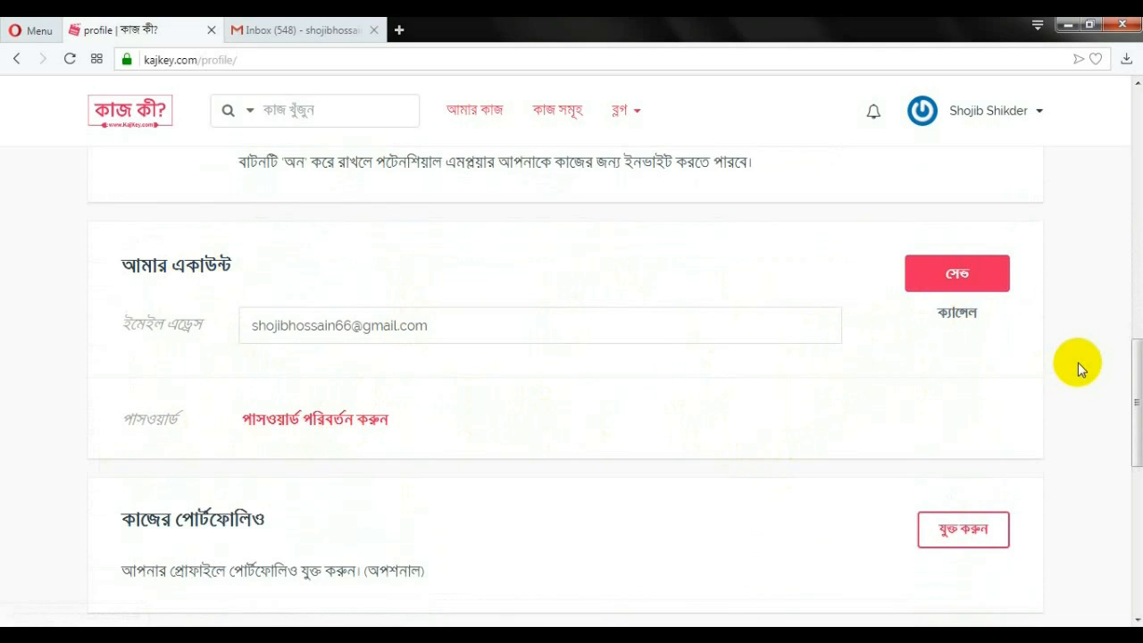
scroll(304, 483, down, 2)
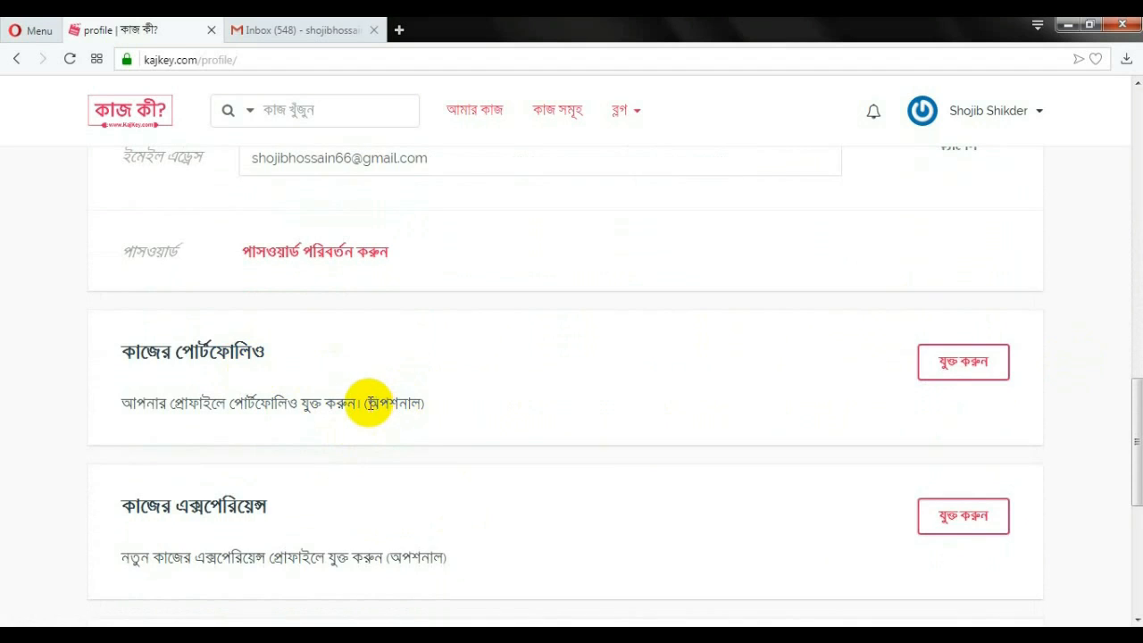
double_click(390, 403)
click(464, 412)
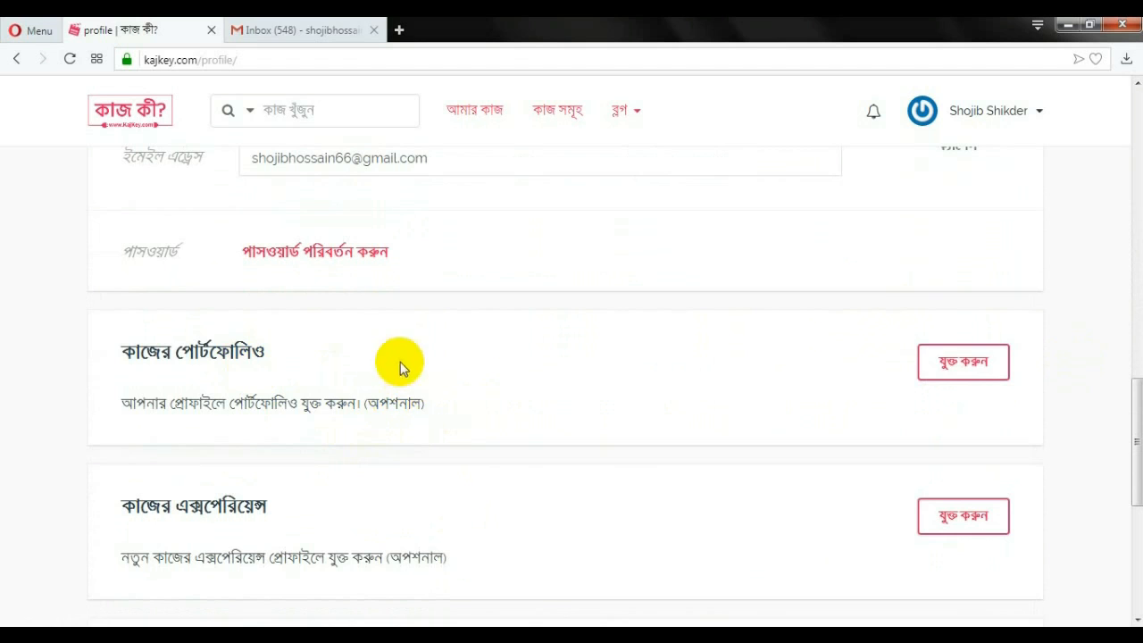
click(949, 369)
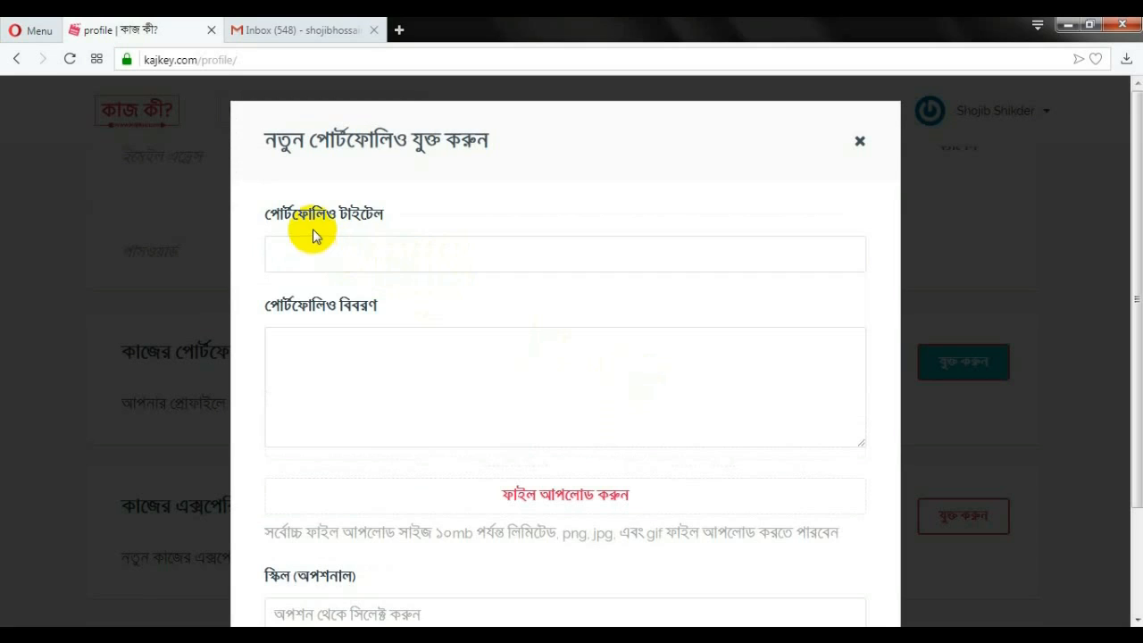
click(350, 250)
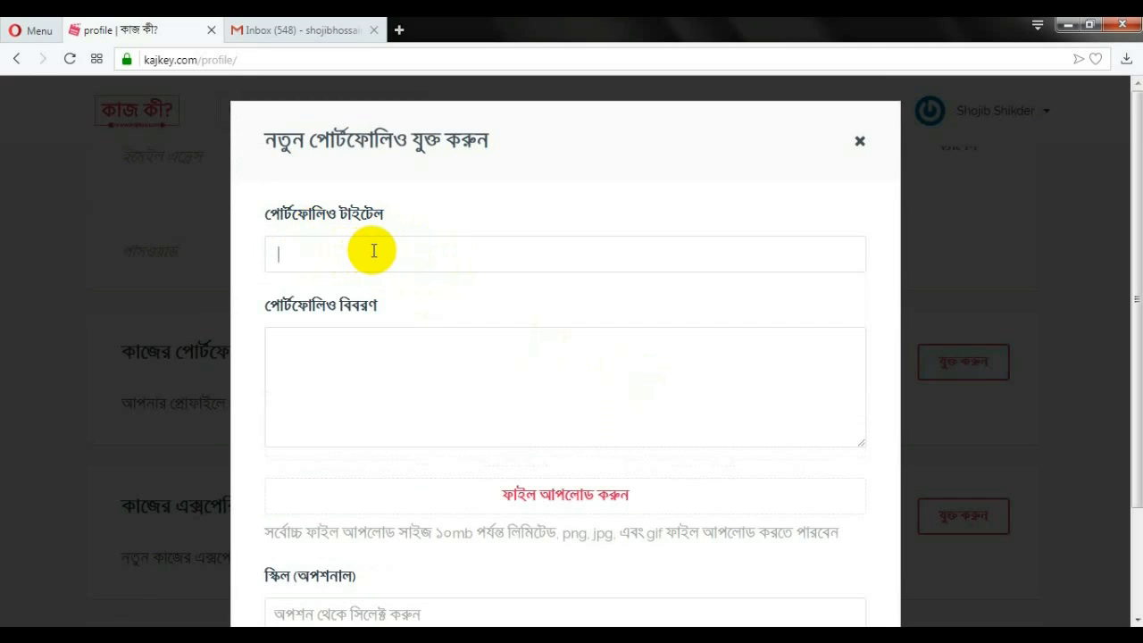
click(297, 356)
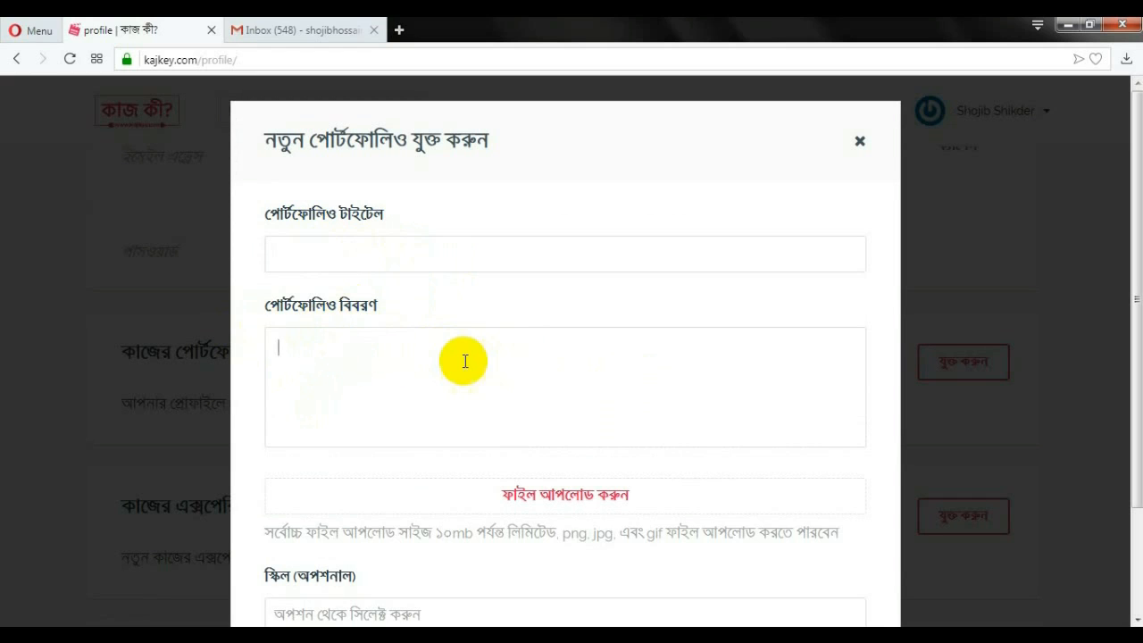
scroll(479, 370, down, 1)
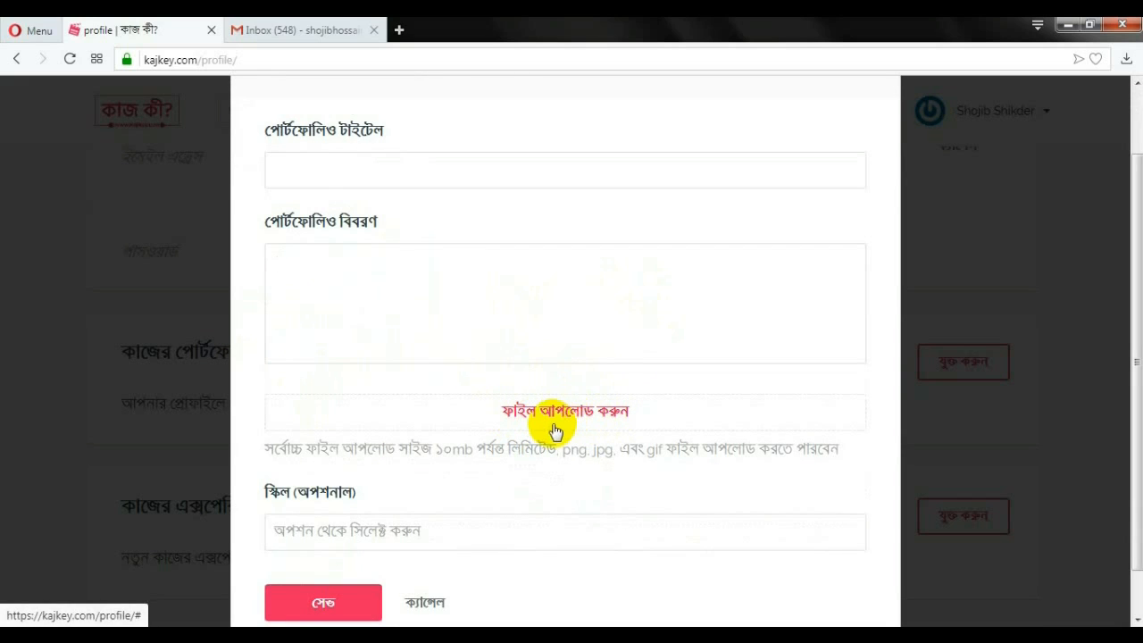
scroll(536, 393, up, 1)
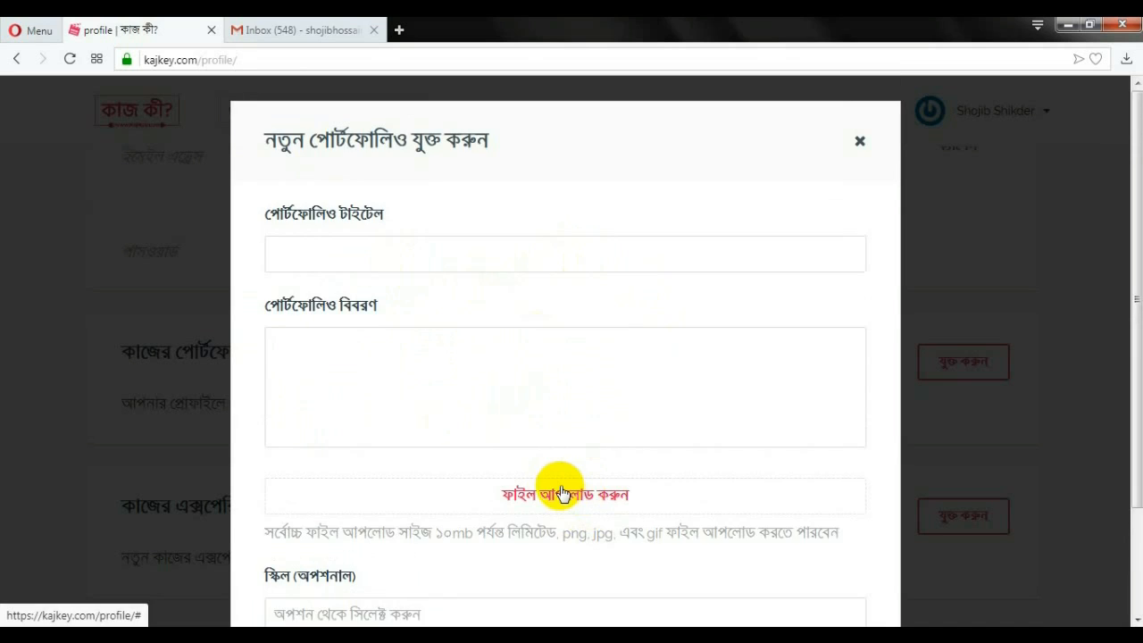
scroll(536, 478, down, 3)
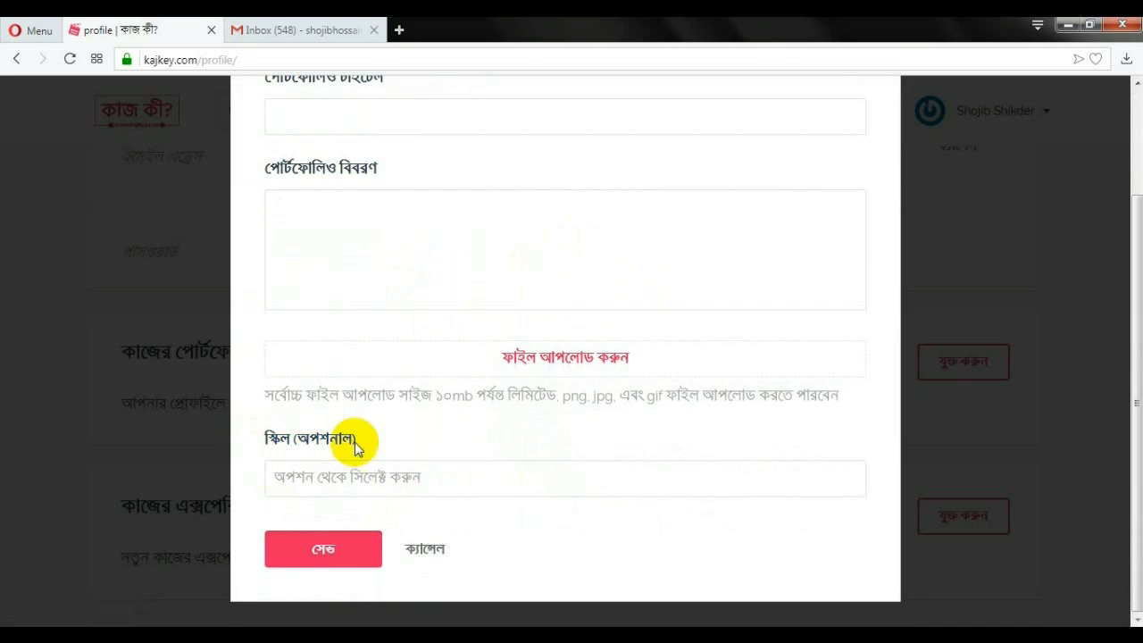
click(384, 475)
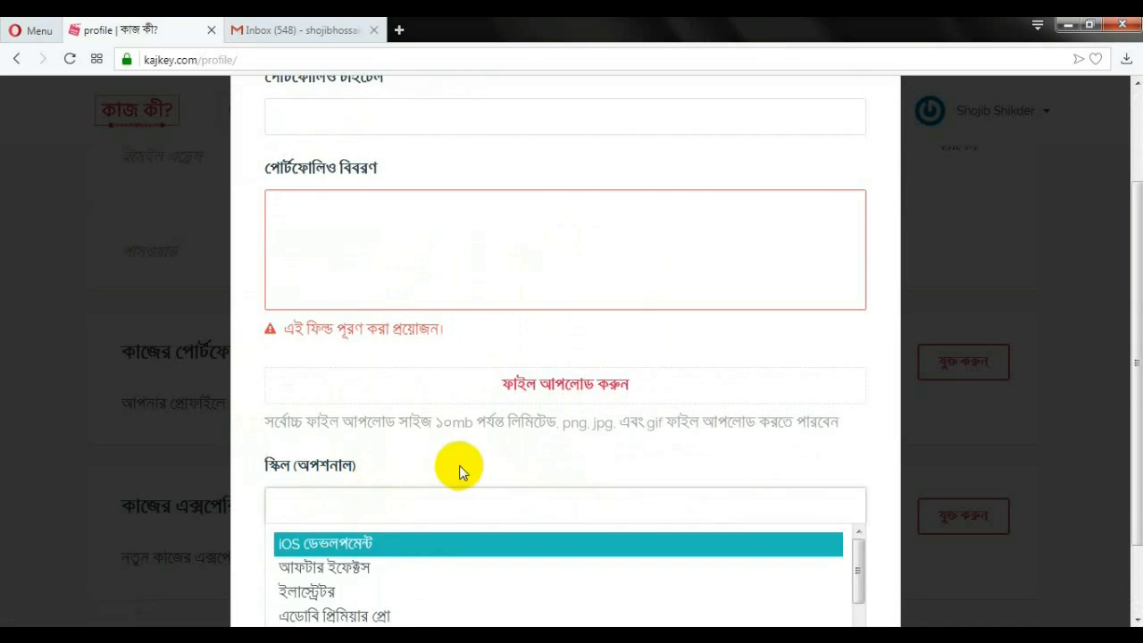
scroll(568, 364, down, 1)
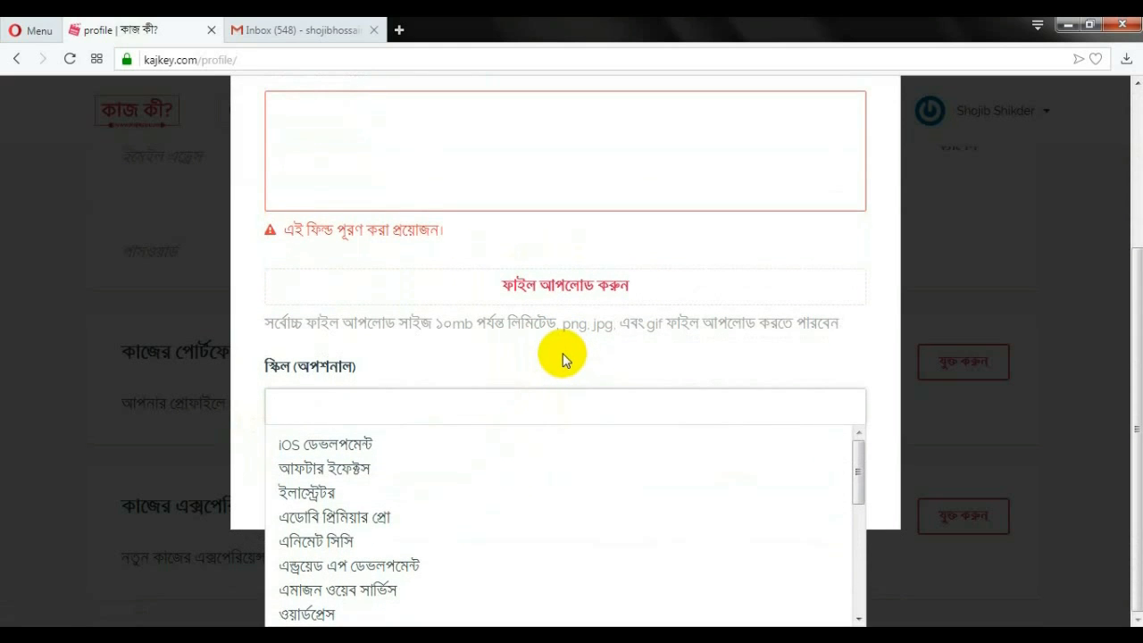
scroll(326, 459, down, 5)
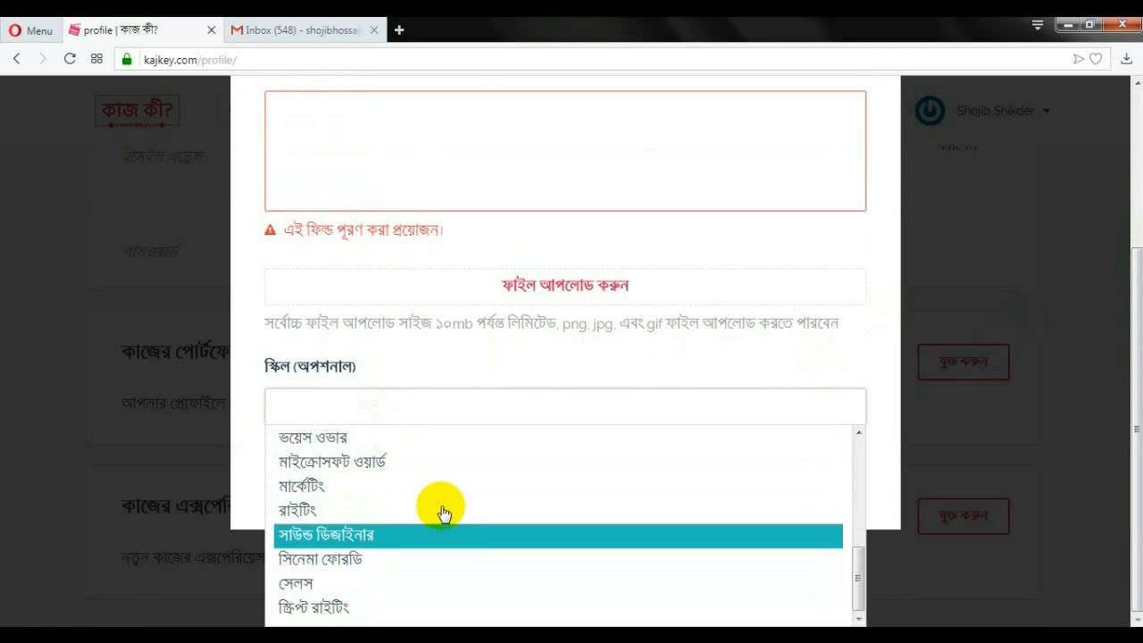
click(248, 355)
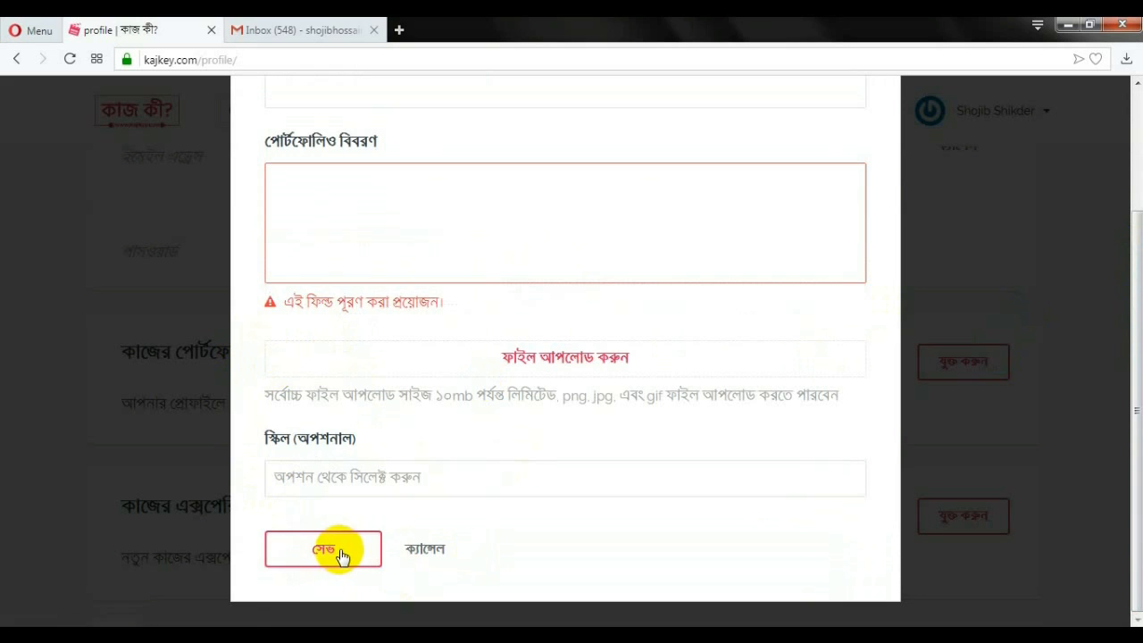
scroll(625, 428, up, 2)
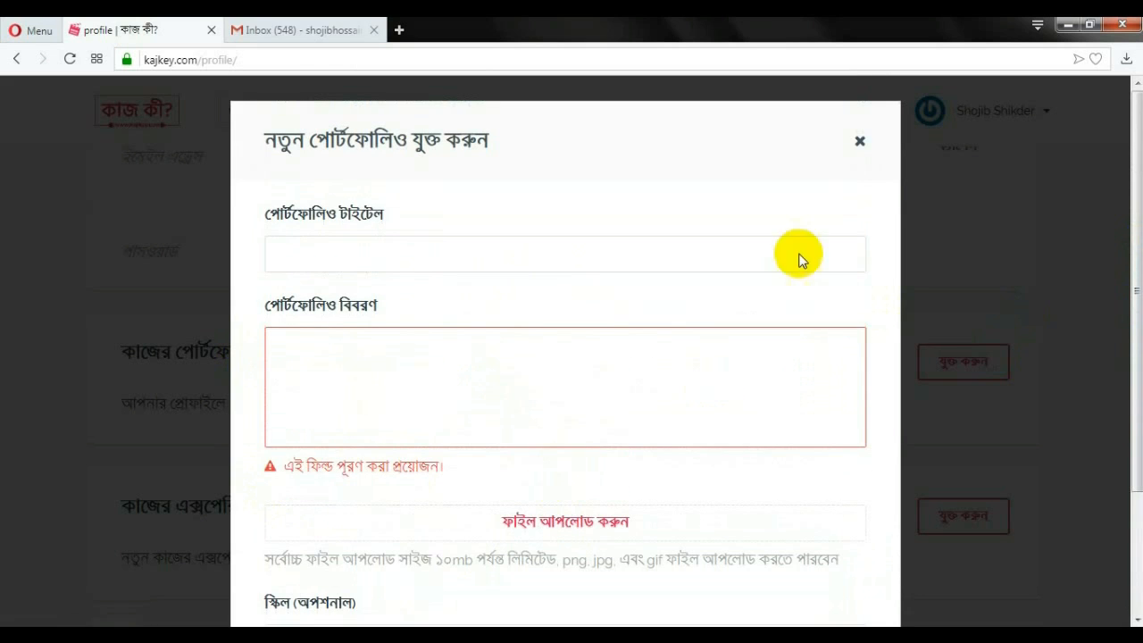
click(859, 143)
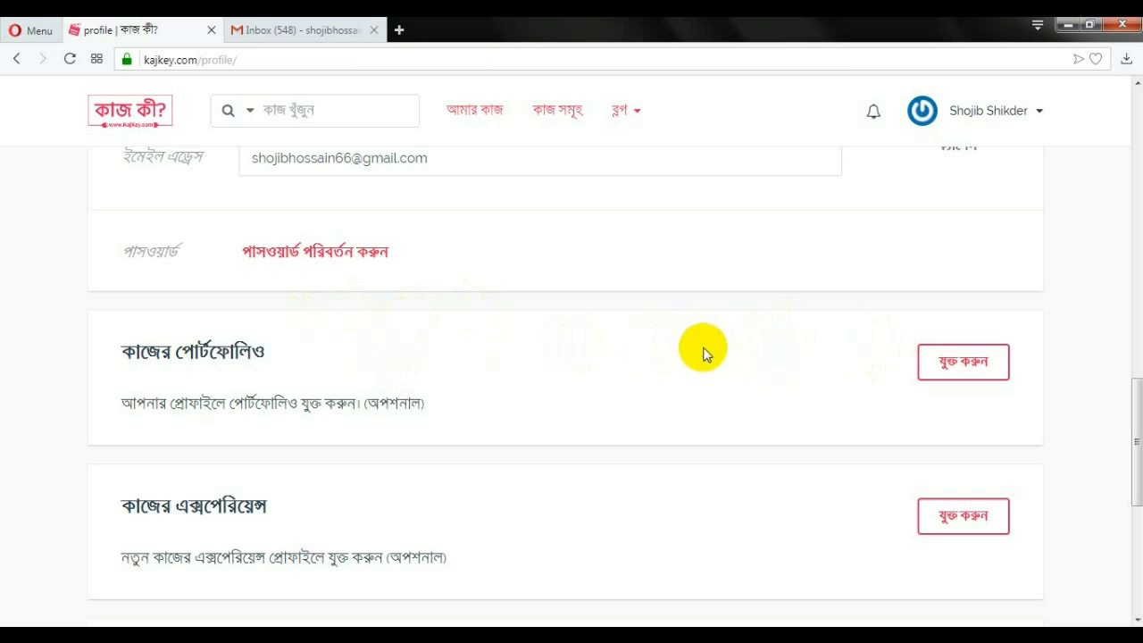
Open a new work experience entry and click into its company field
scroll(748, 370, down, 1)
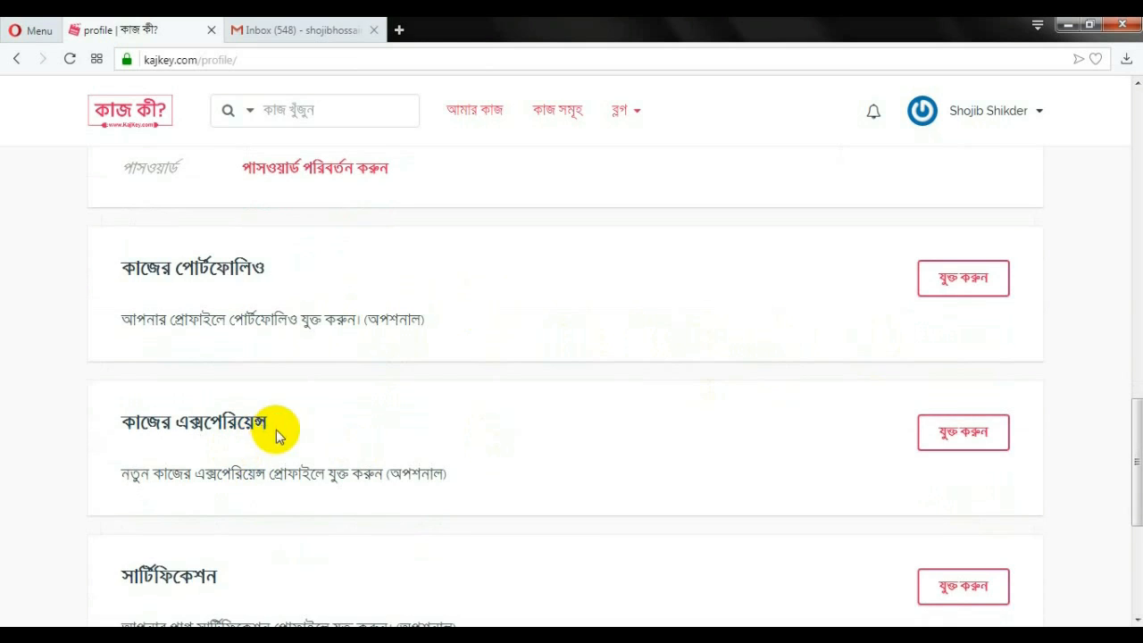
scroll(280, 437, down, 1)
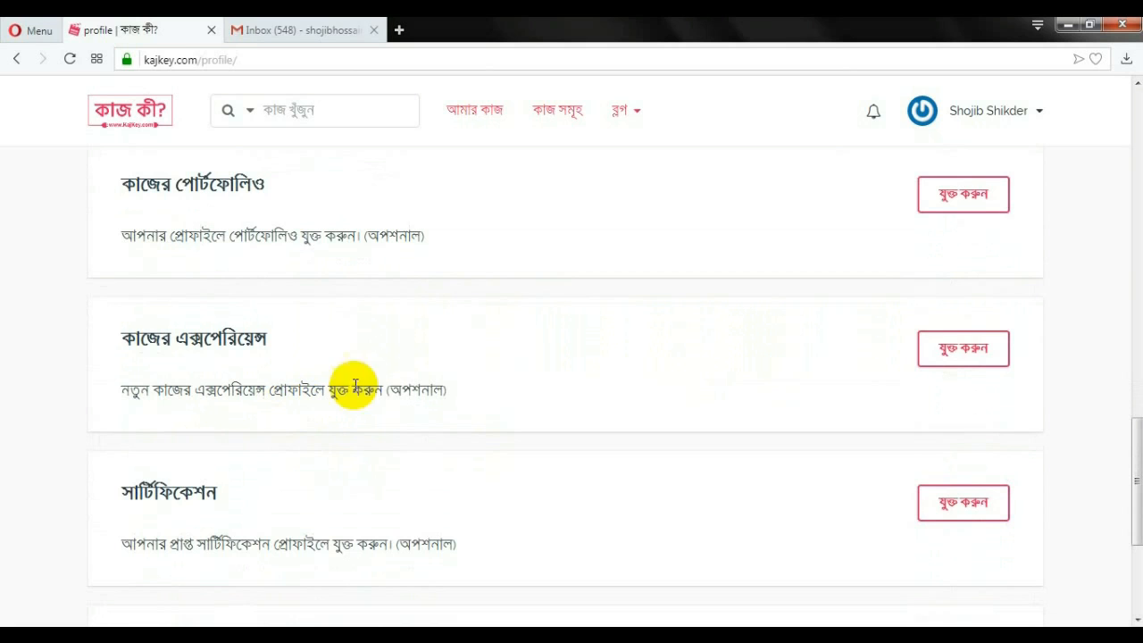
click(949, 362)
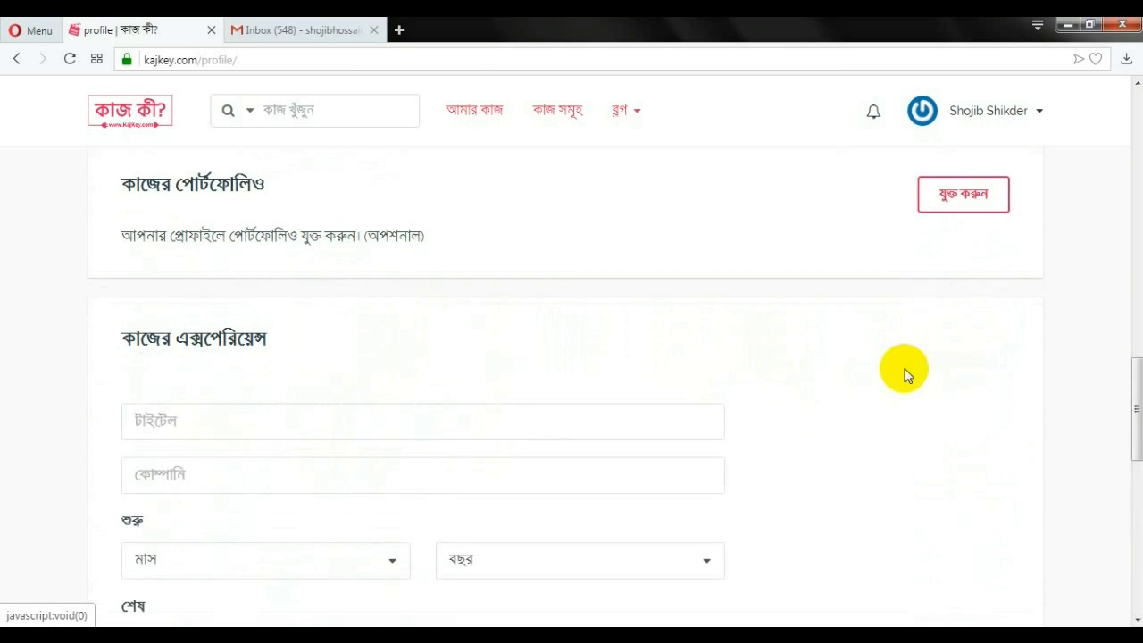
scroll(893, 406, down, 1)
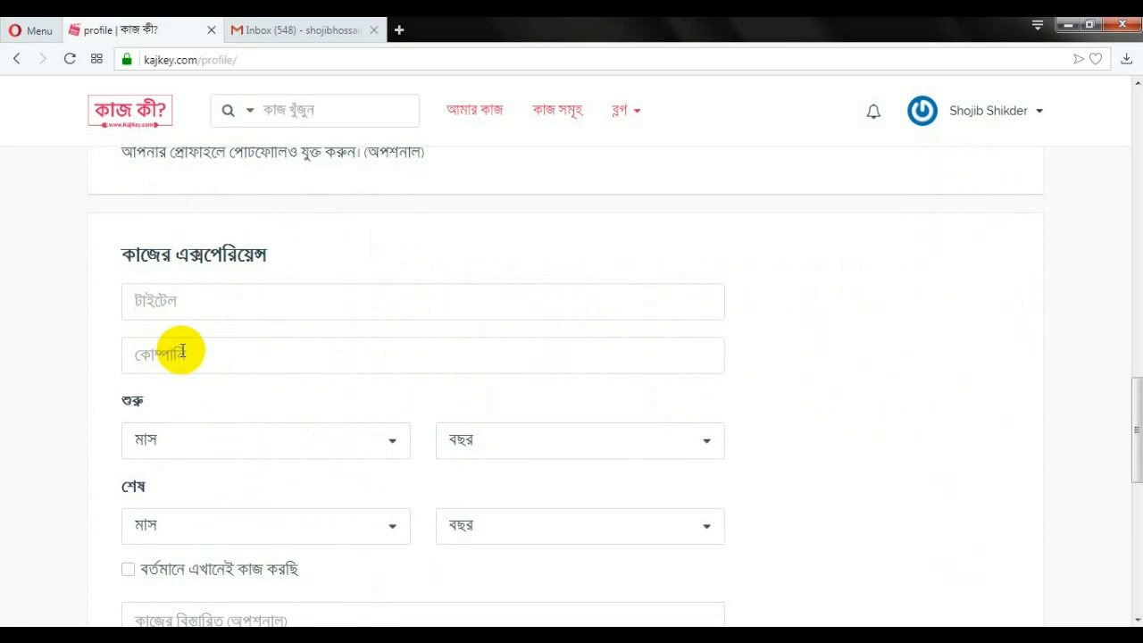
click(191, 352)
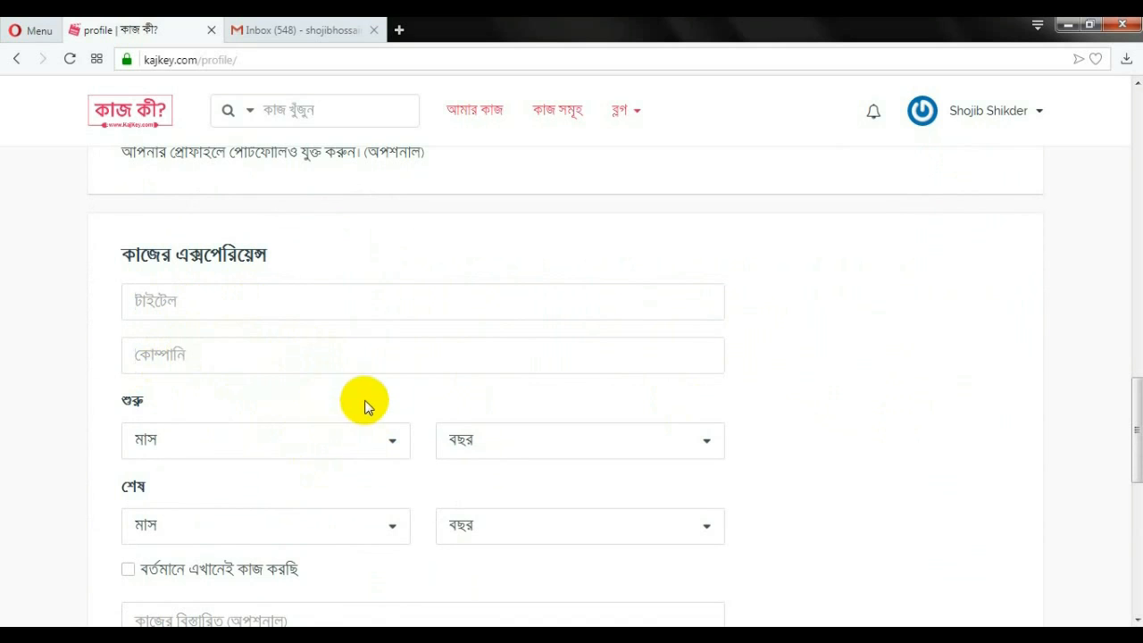
Look over the start and end year lists without choosing, then save the experience entry
scroll(223, 415, down, 1)
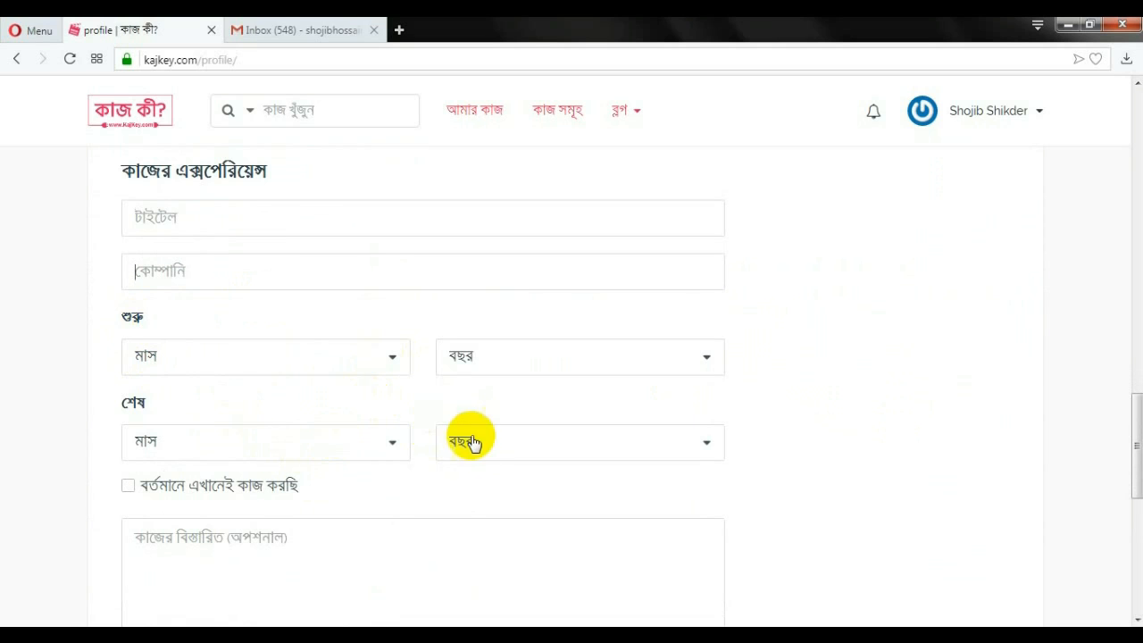
click(706, 364)
click(706, 364)
click(705, 444)
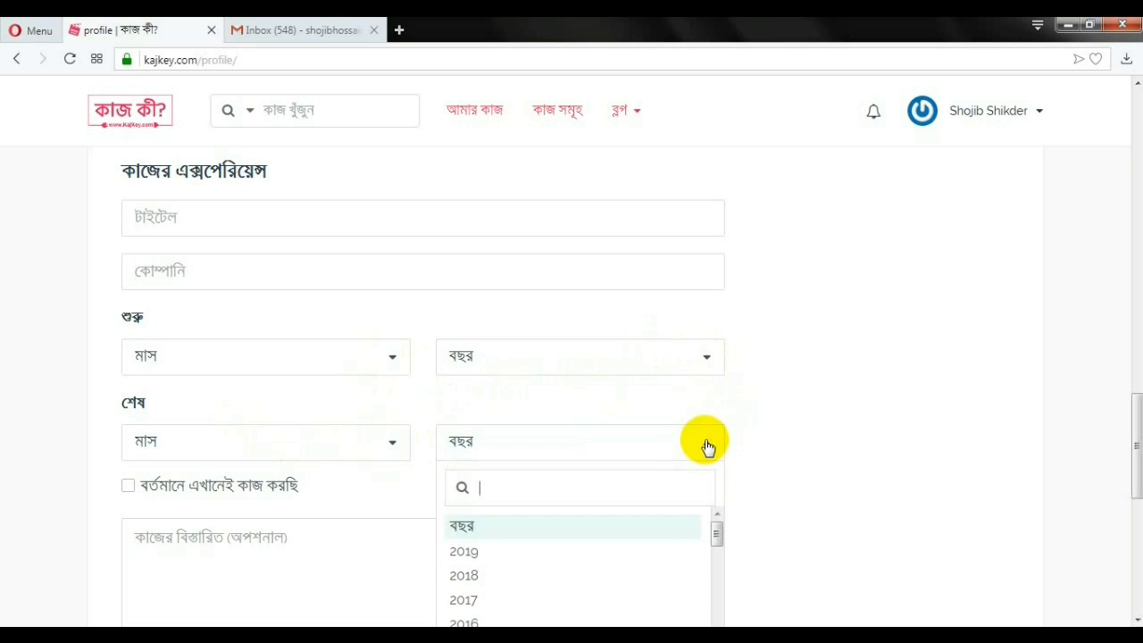
click(706, 444)
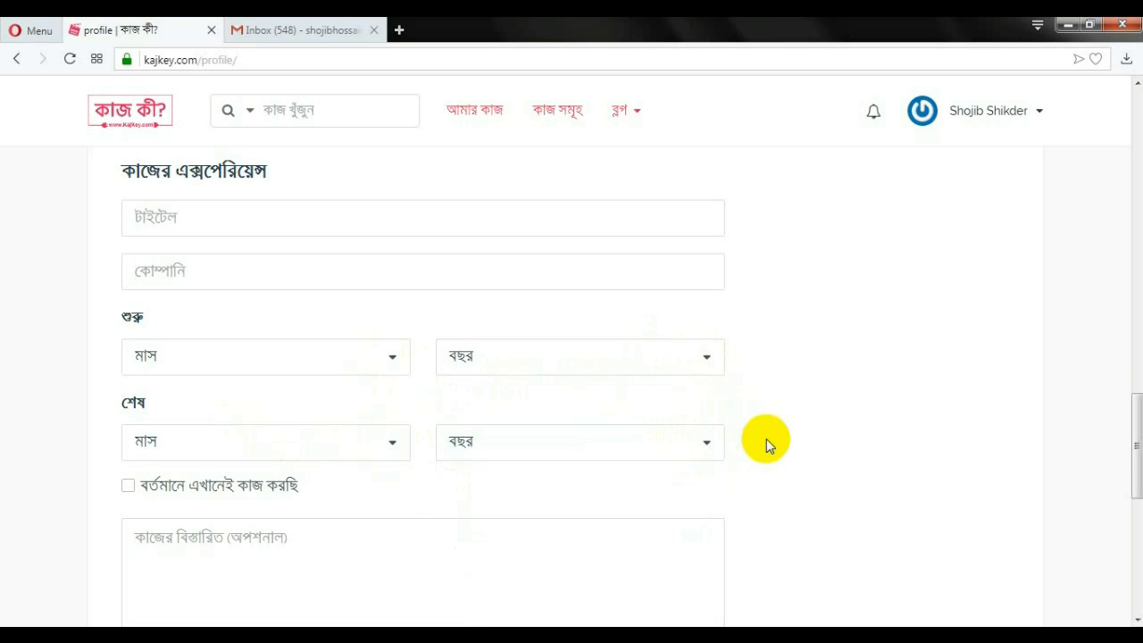
scroll(319, 476, down, 1)
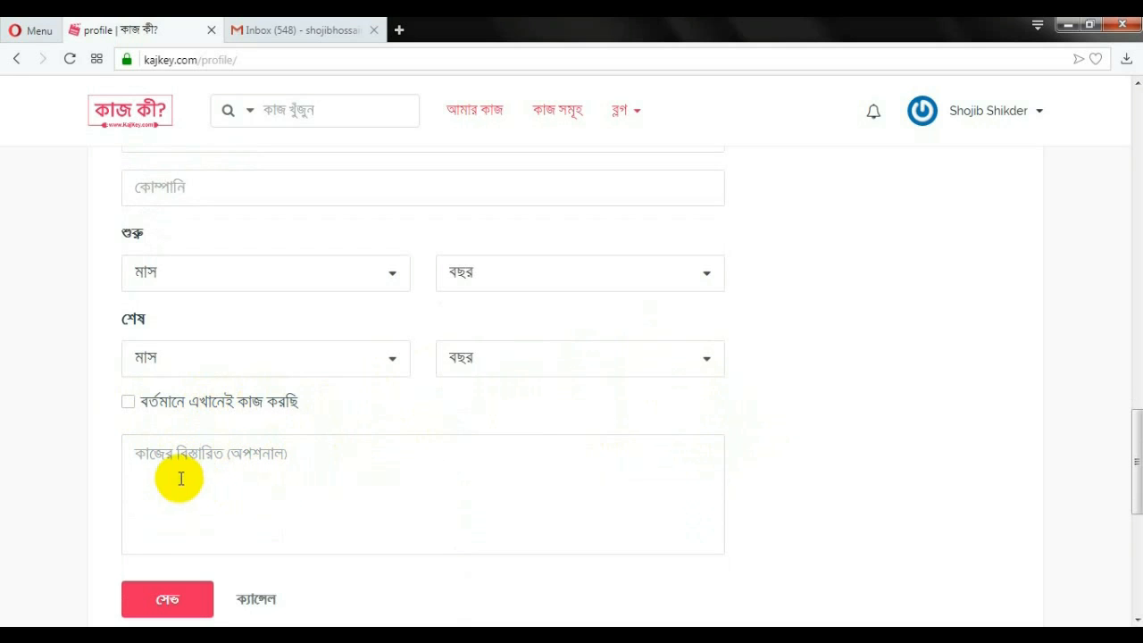
scroll(298, 474, down, 2)
click(159, 439)
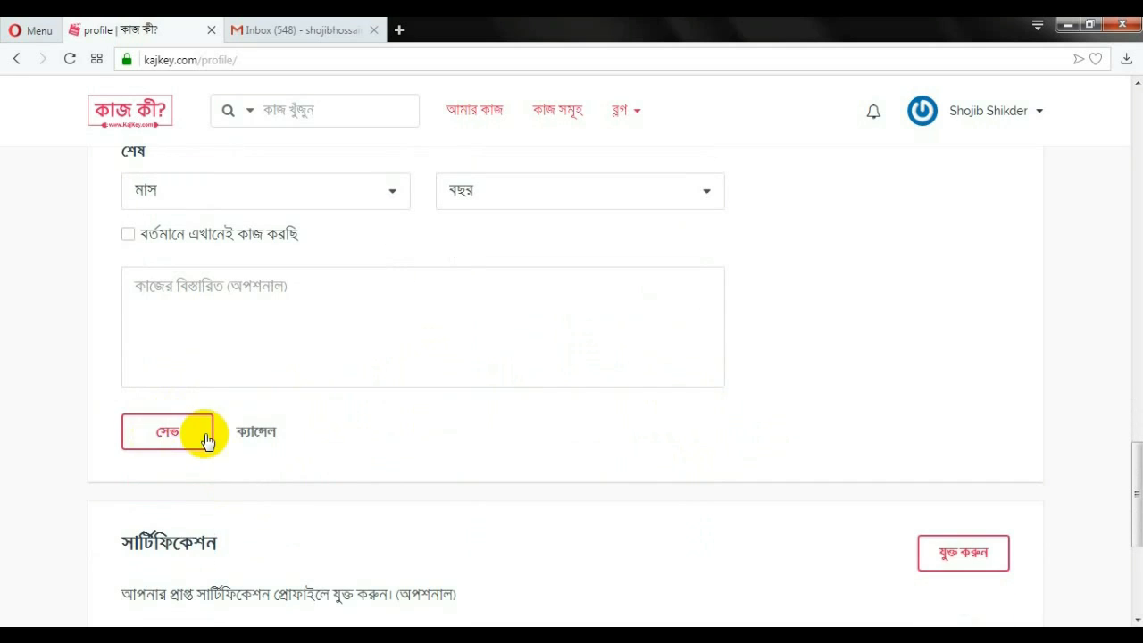
scroll(29, 446, down, 3)
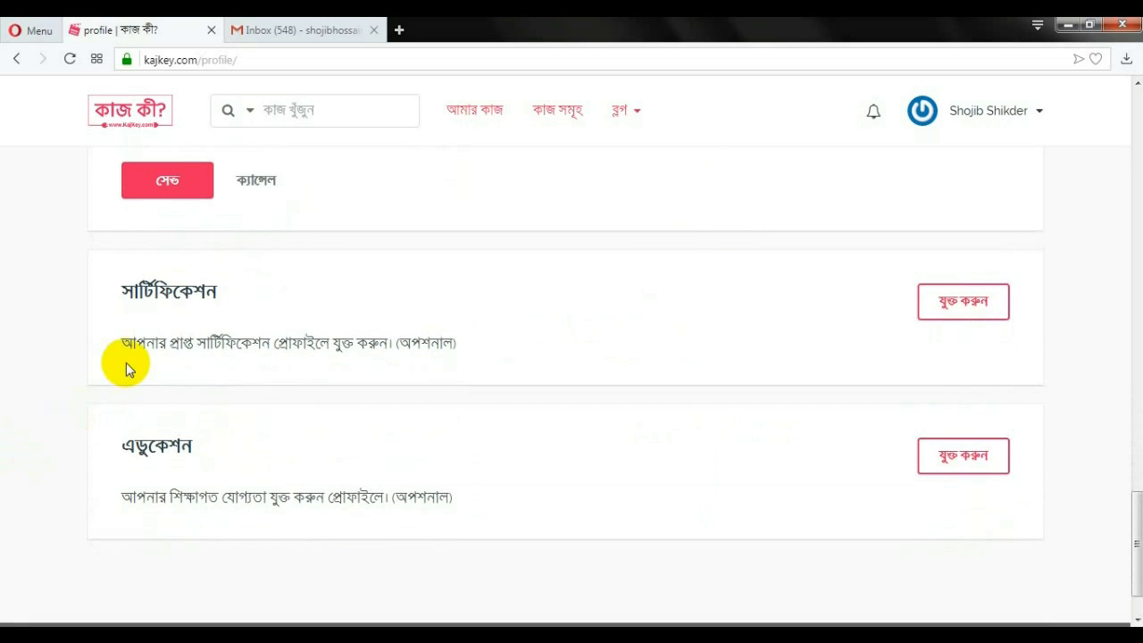
Open a blank certification entry and look over its start and end year lists
click(957, 303)
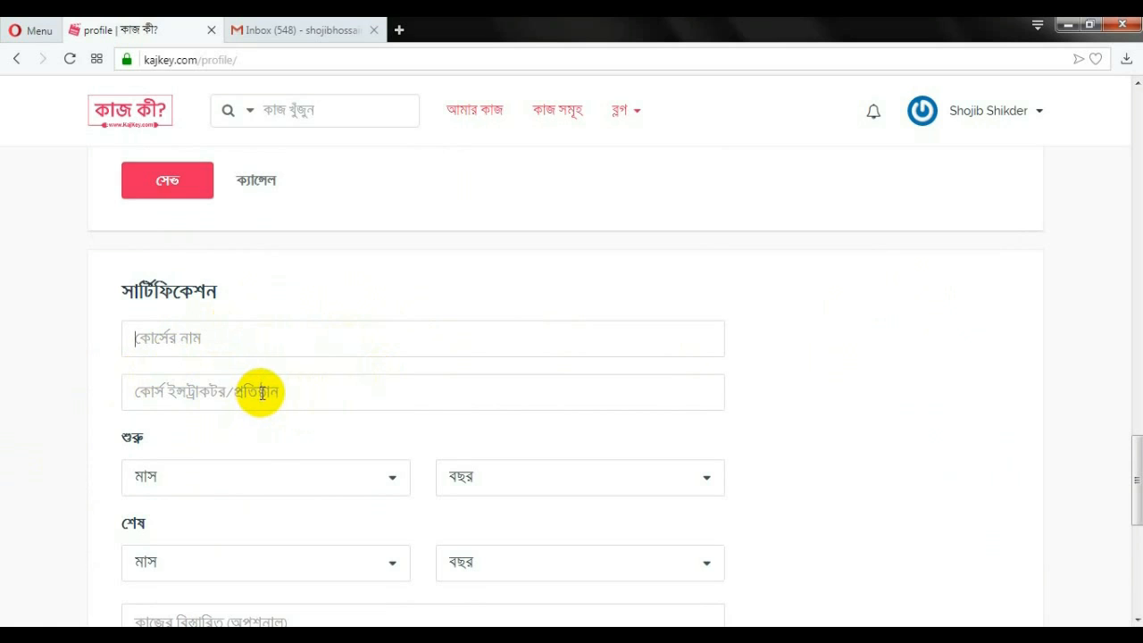
scroll(295, 379, down, 1)
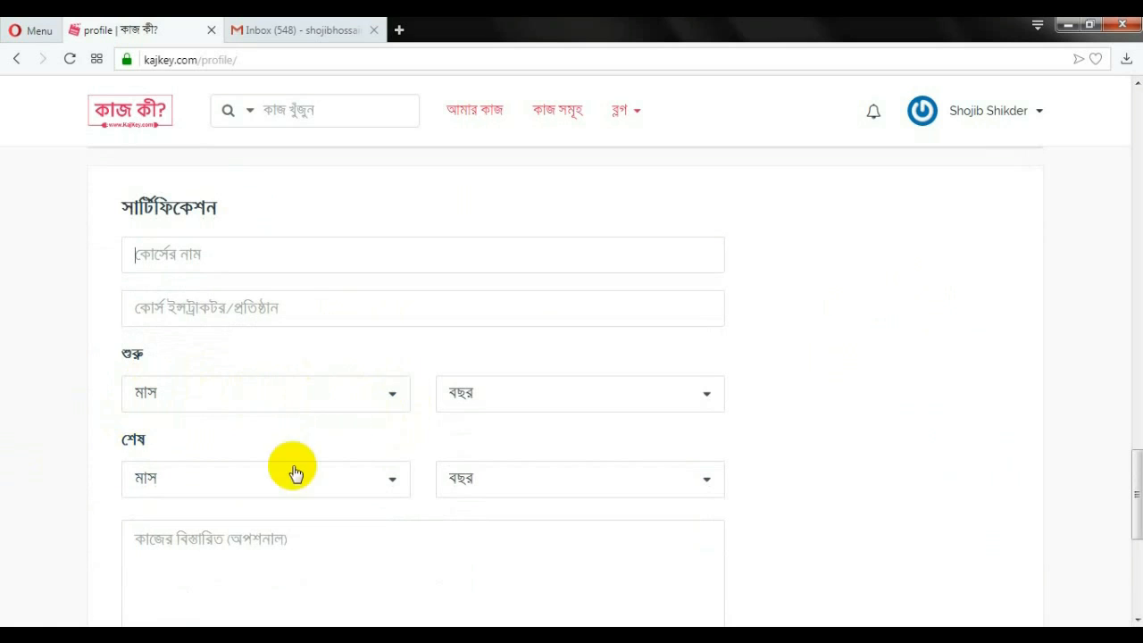
click(707, 399)
click(707, 396)
click(709, 482)
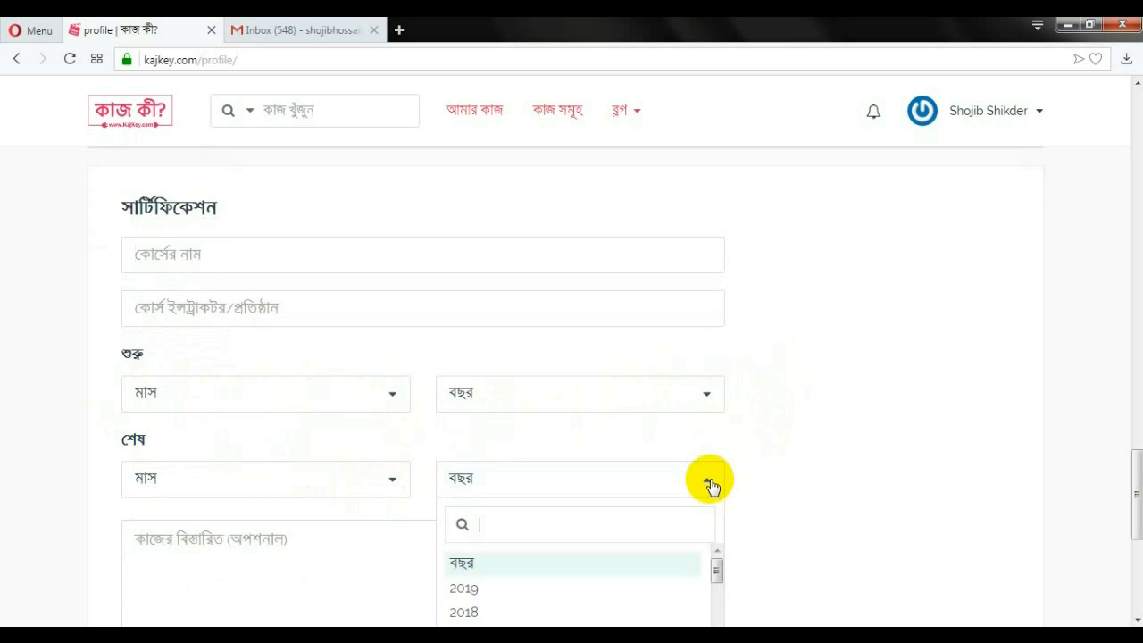
click(711, 485)
Save the certification entry and open a blank education entry below it
scroll(678, 431, down, 3)
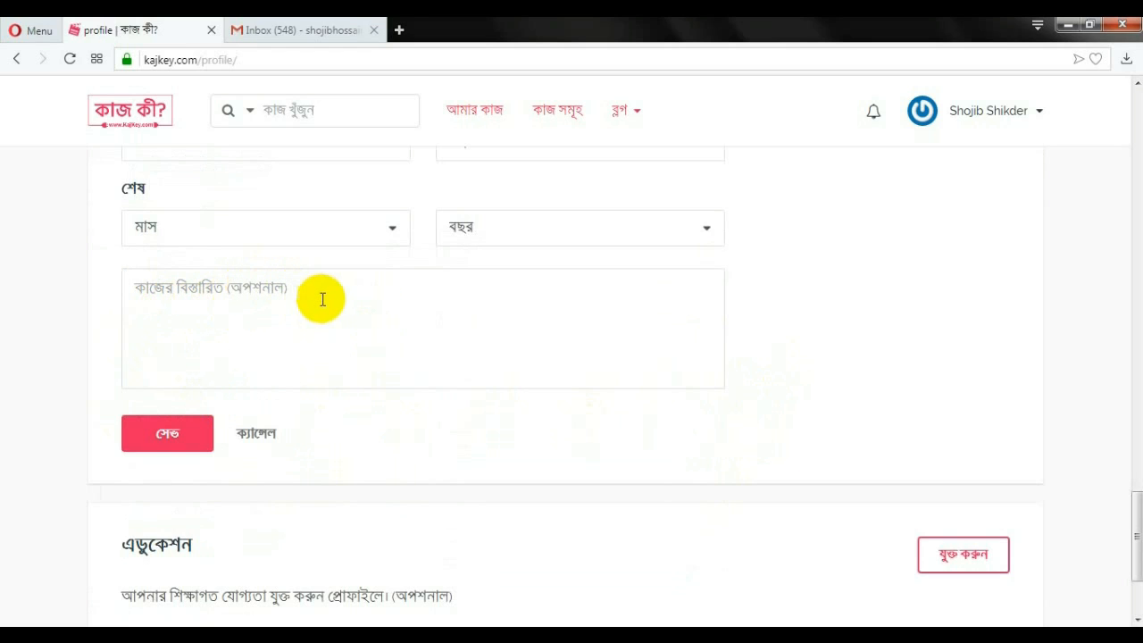
click(161, 435)
scroll(419, 428, down, 2)
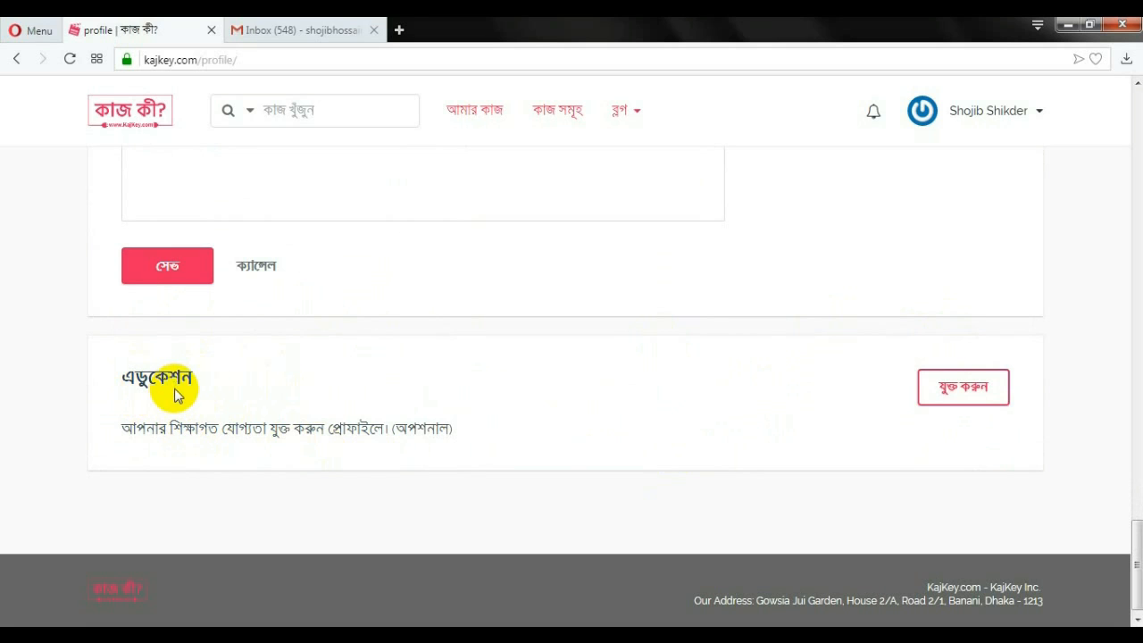
click(966, 400)
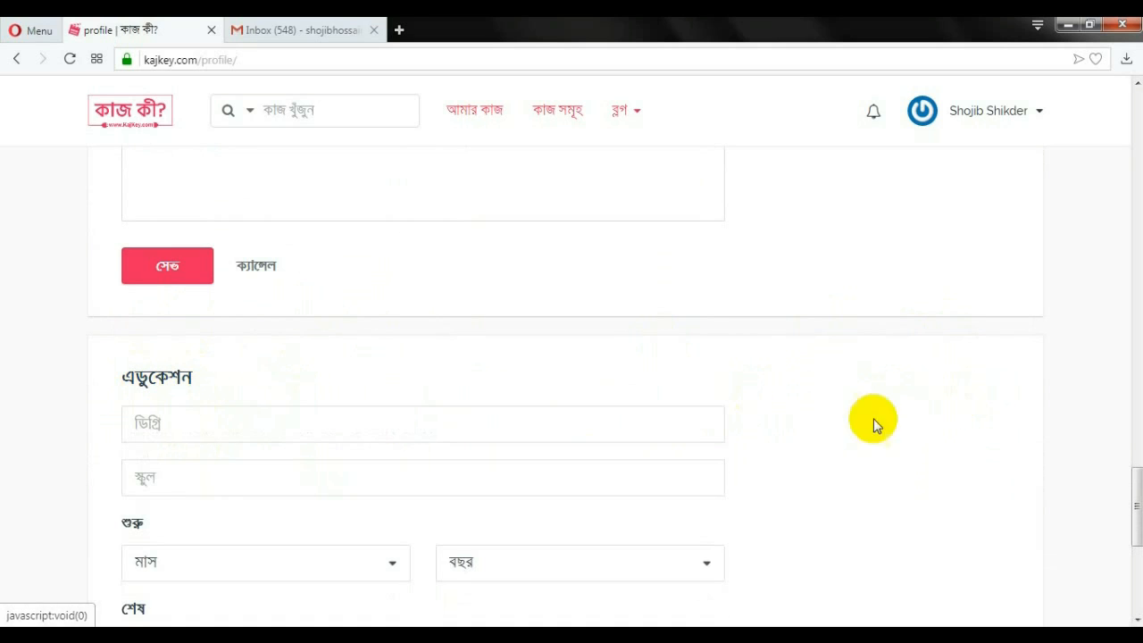
scroll(741, 421, down, 1)
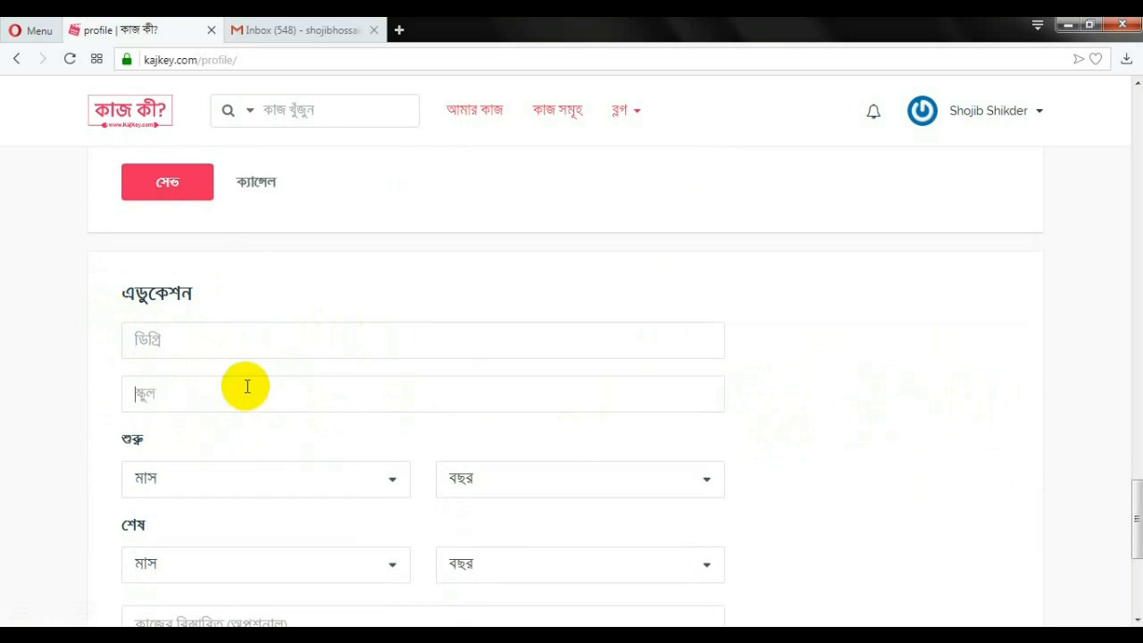
scroll(380, 460, down, 1)
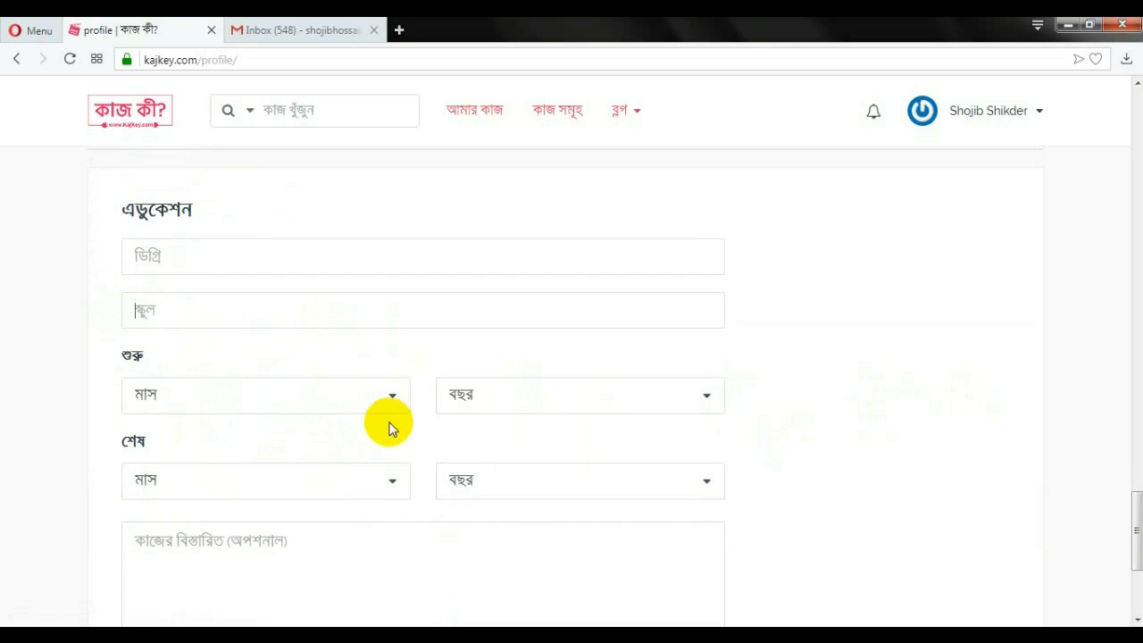
click(701, 382)
click(700, 383)
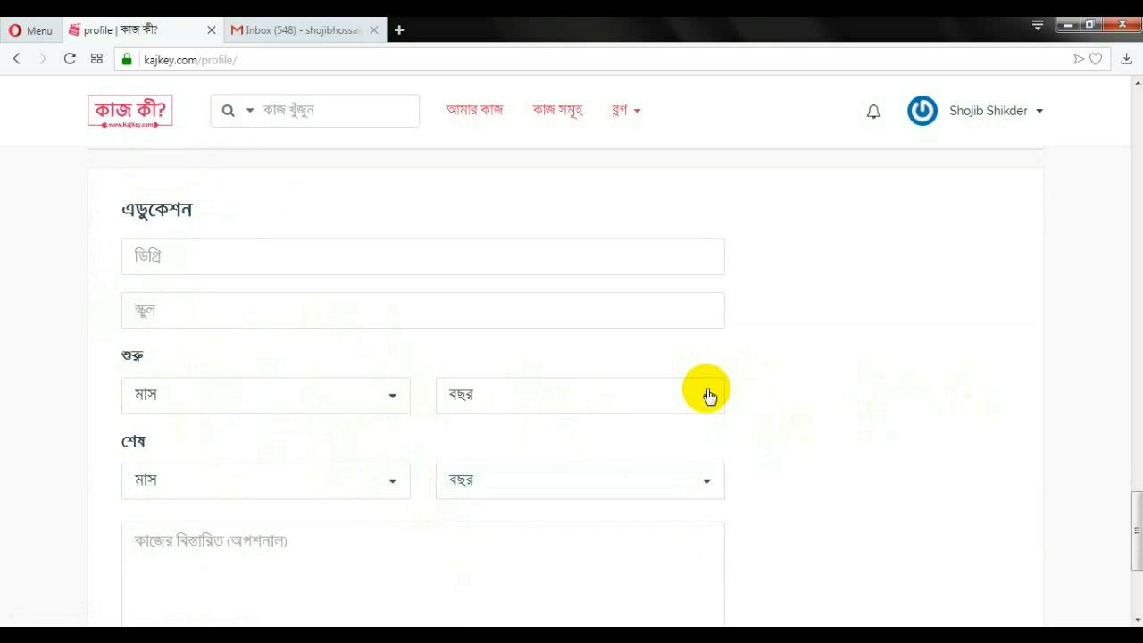
click(712, 483)
click(710, 473)
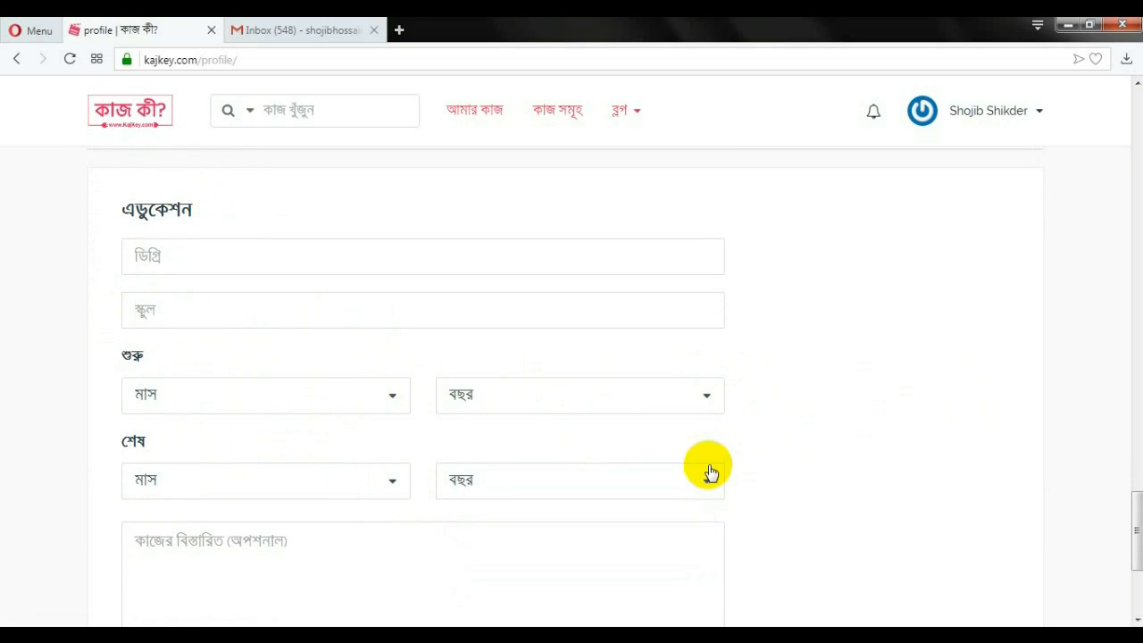
scroll(710, 473, down, 2)
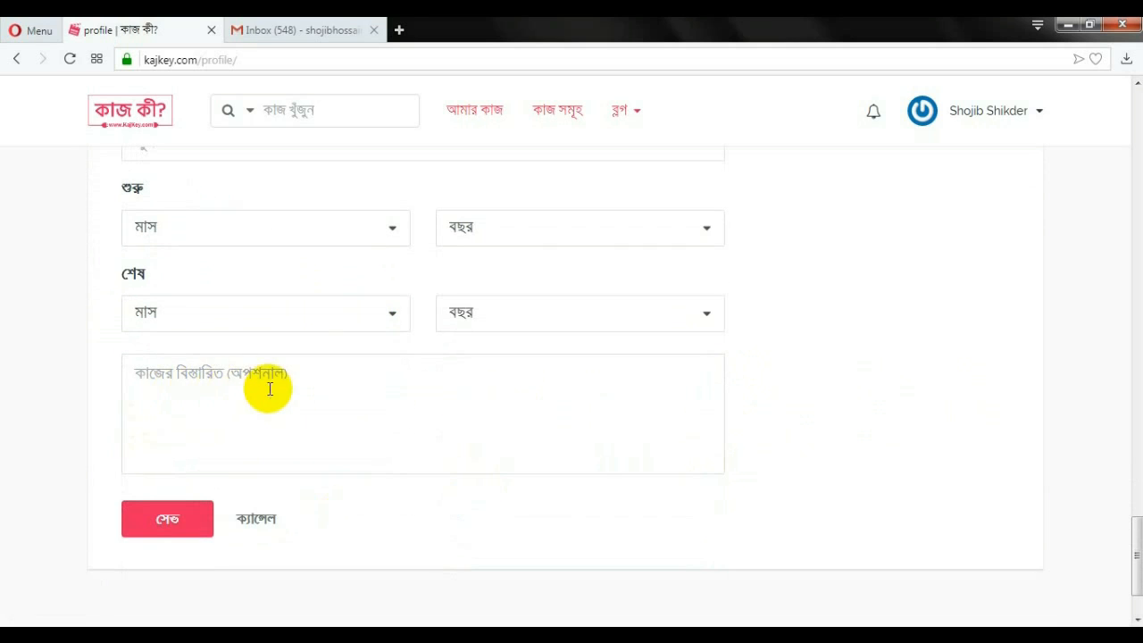
scroll(327, 388, down, 1)
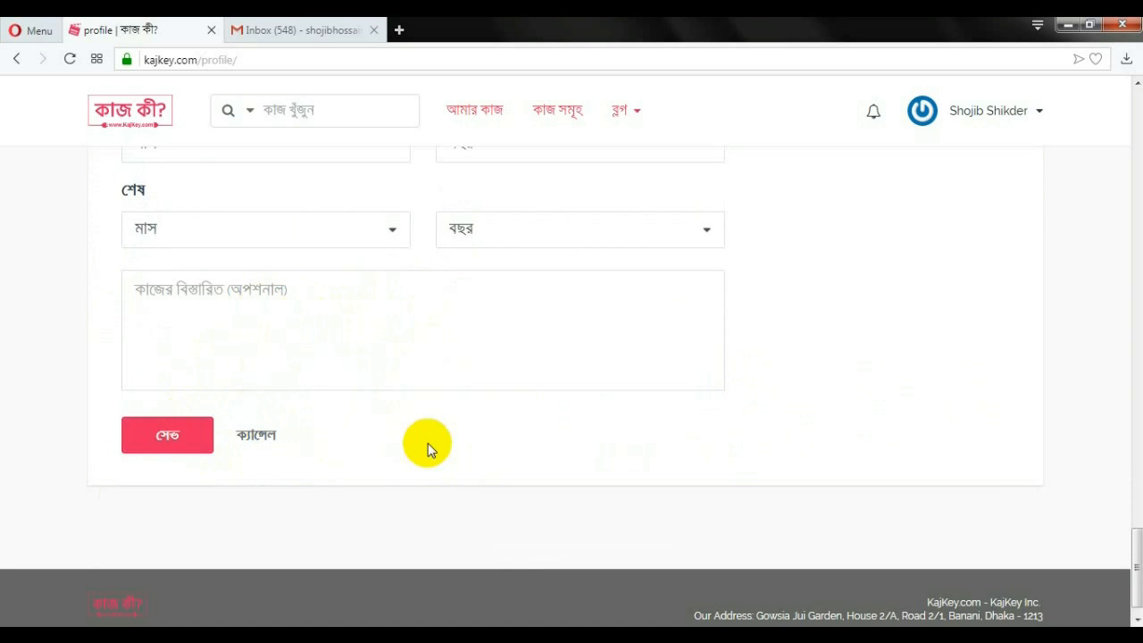
Scroll back to the top of My Profile and open the account-name menu at top right
scroll(490, 411, down, 3)
scroll(696, 428, up, 4)
scroll(696, 424, up, 10)
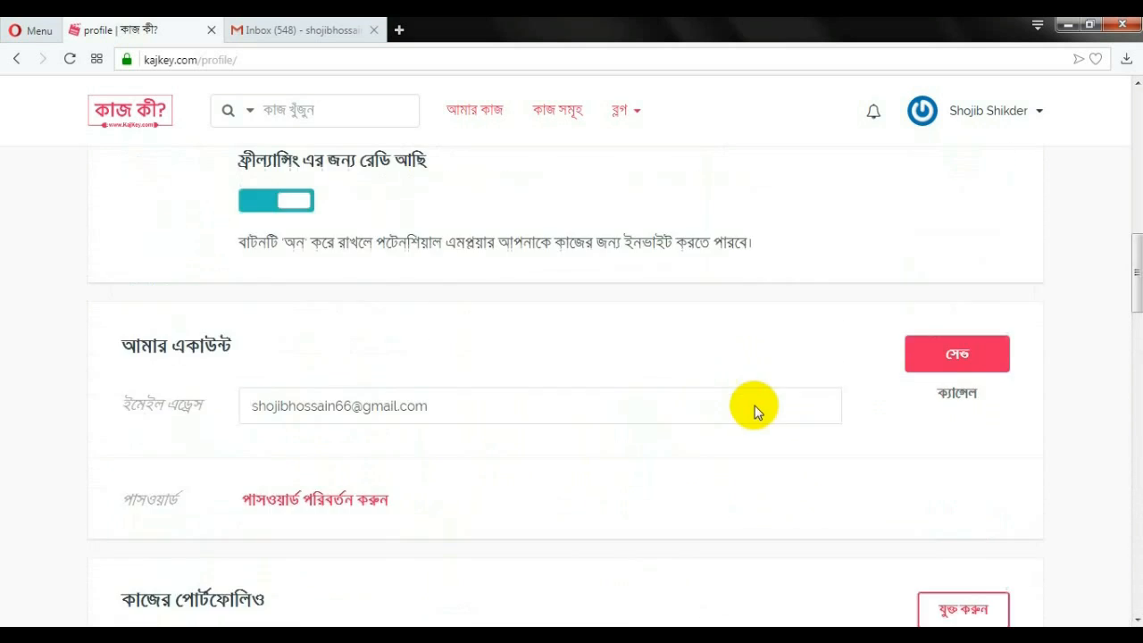
scroll(754, 406, up, 10)
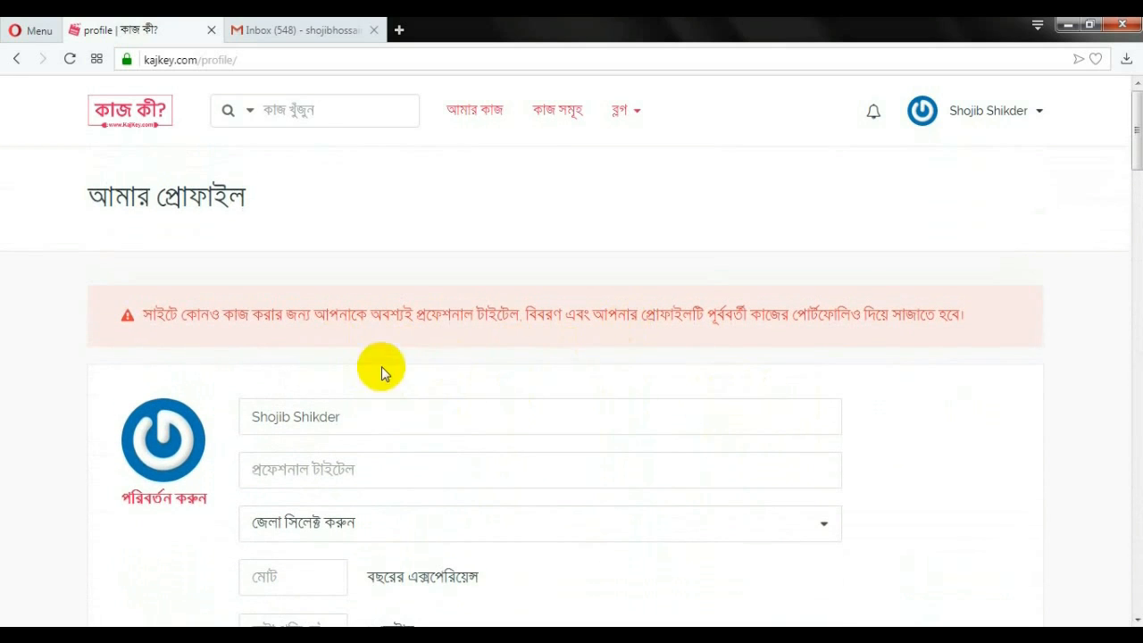
scroll(418, 439, down, 3)
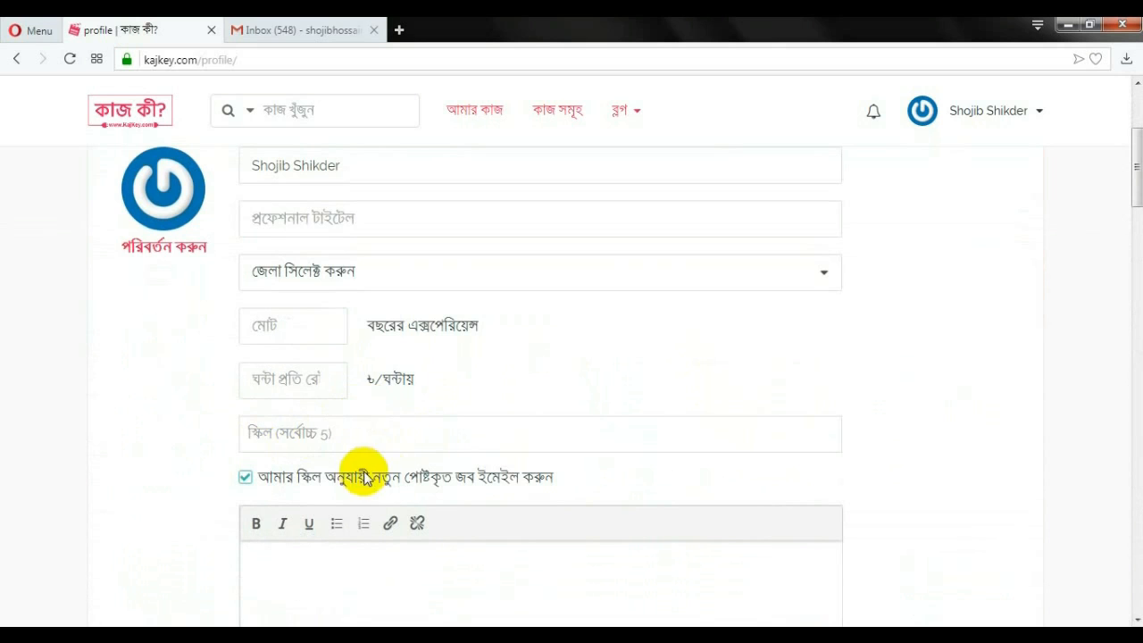
scroll(316, 401, up, 2)
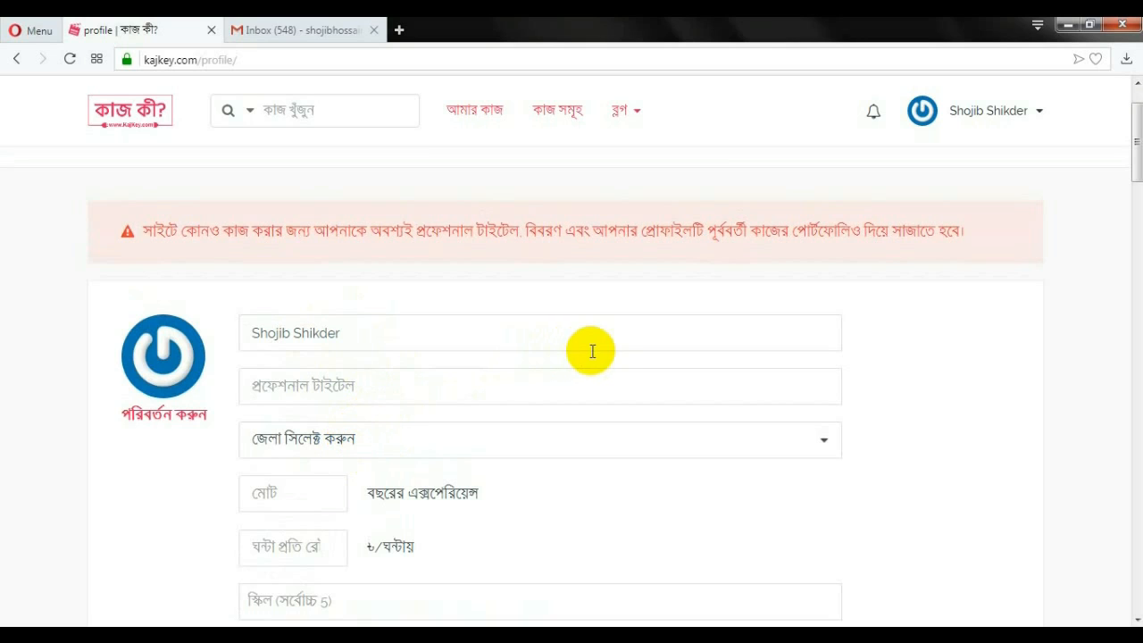
scroll(715, 398, up, 1)
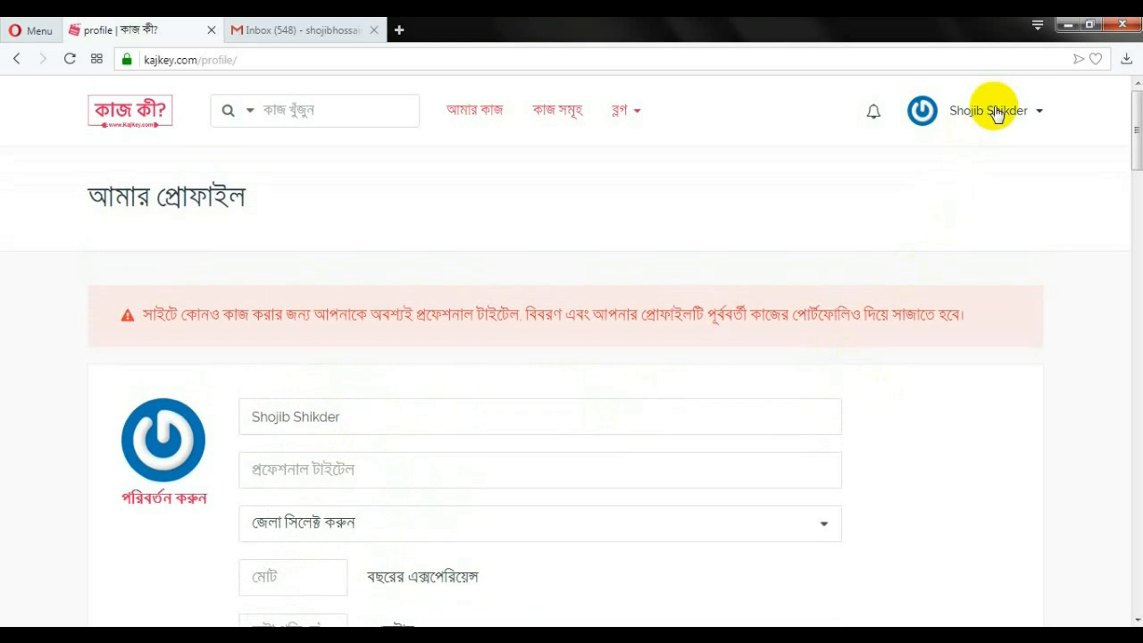
click(1034, 114)
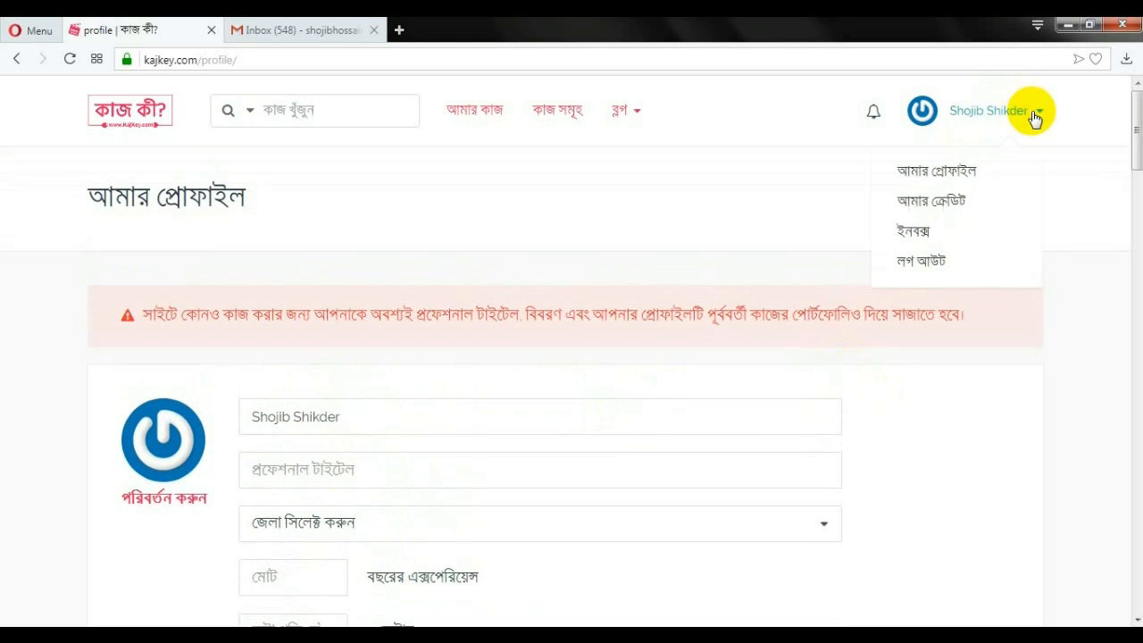
Open the My Credit (আমার ক্রেডিট) page and review the balances, all at 0.00৳
click(944, 202)
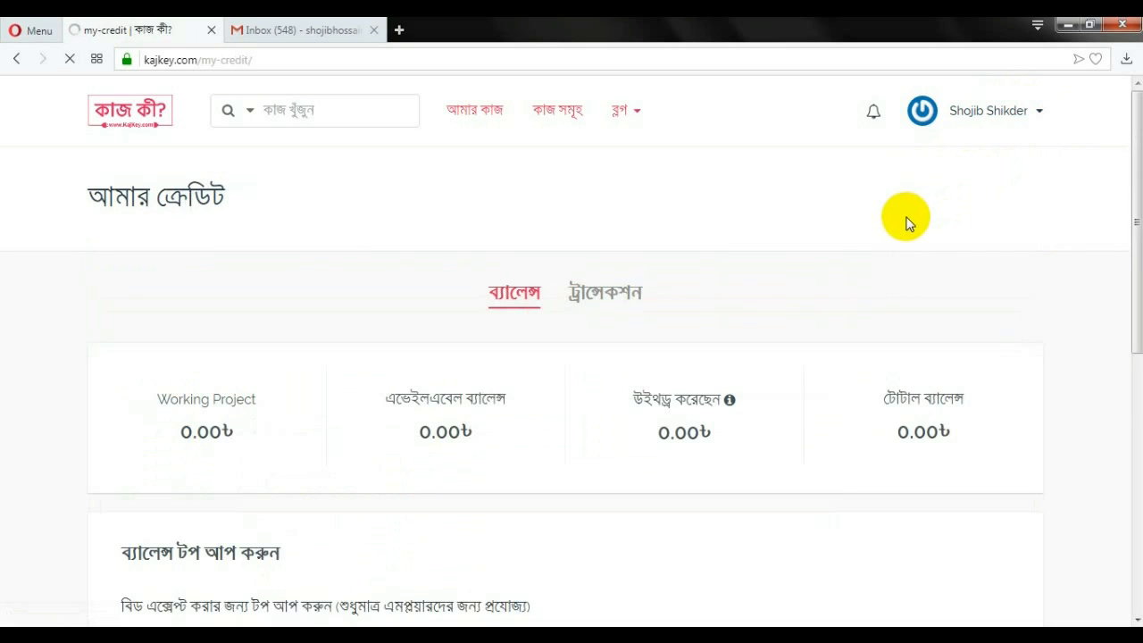
scroll(464, 339, down, 1)
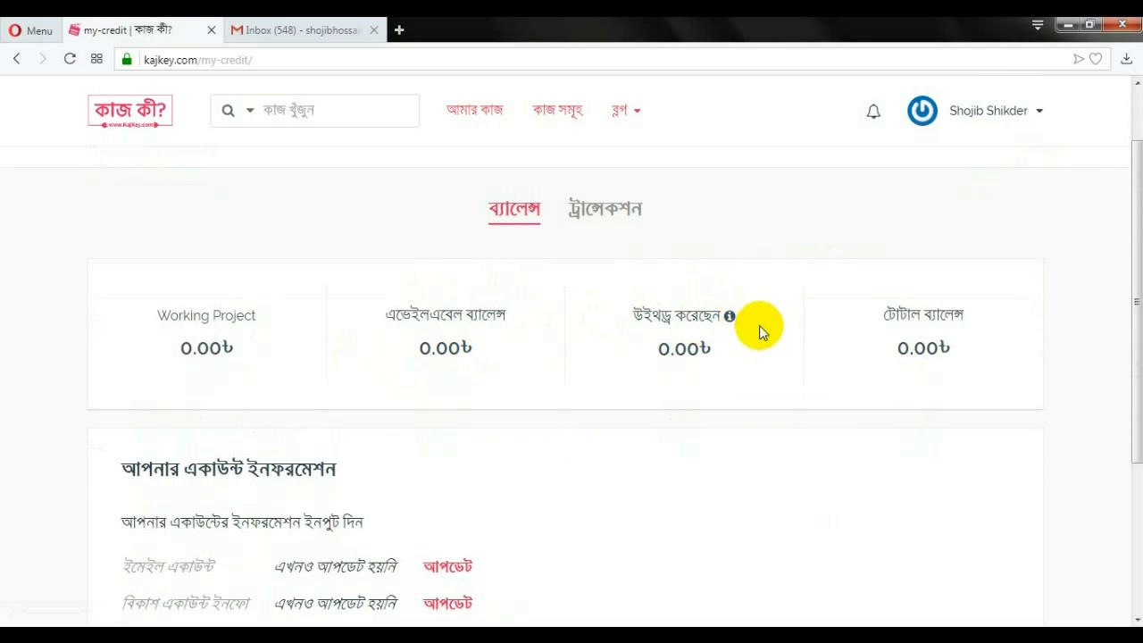
scroll(851, 319, down, 1)
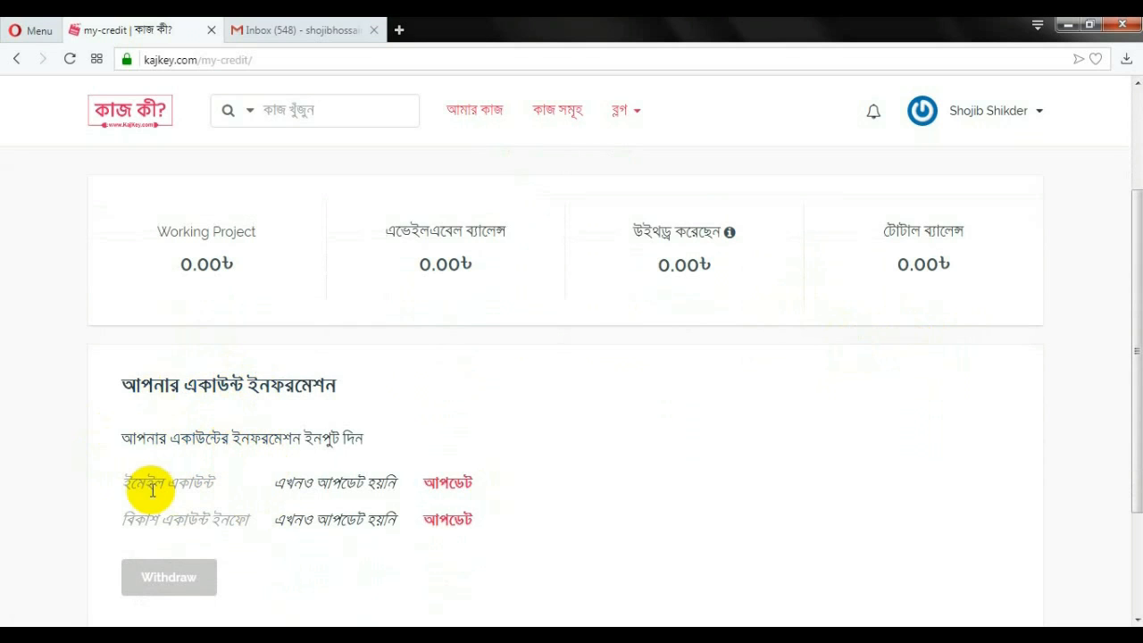
scroll(460, 500, down, 1)
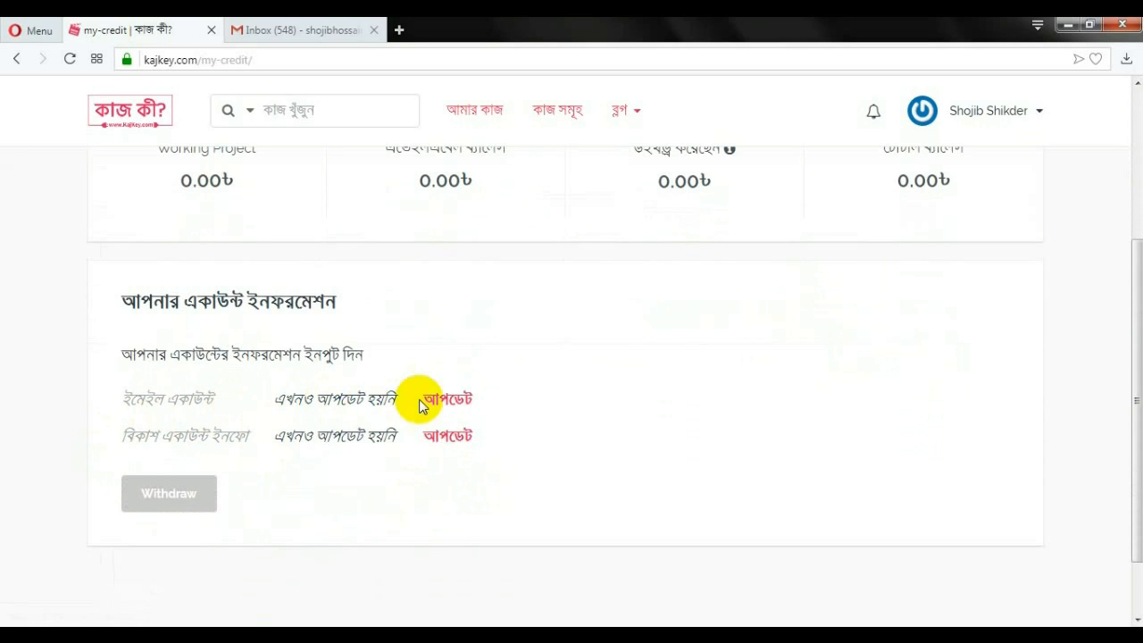
Start updating the email account and check why withdrawing requires at least 50 credit
click(460, 407)
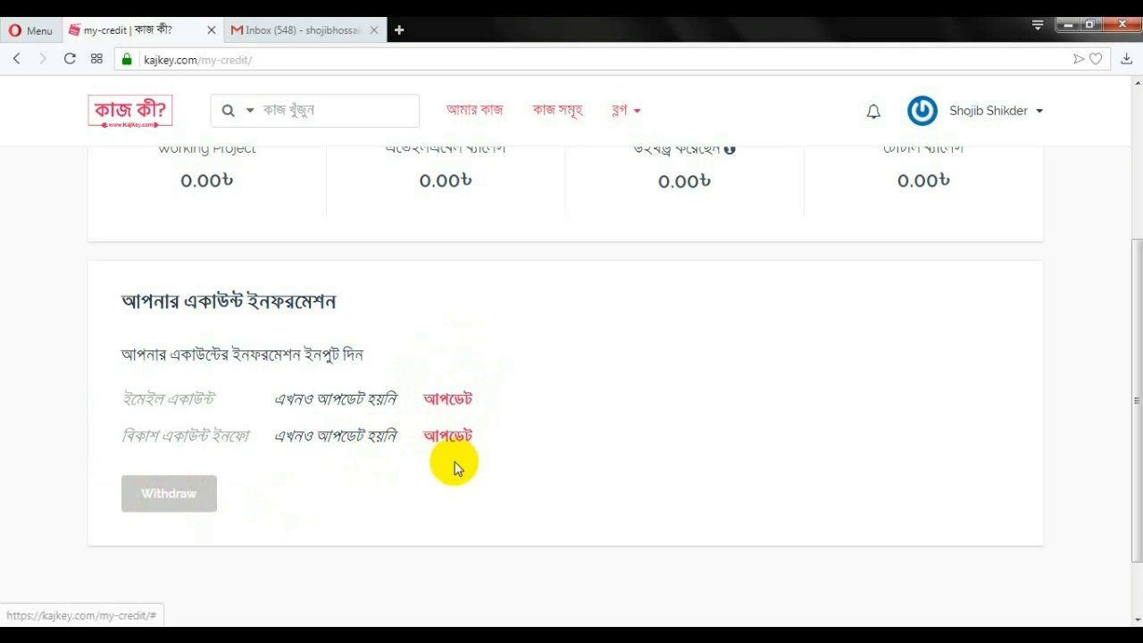
mouse_move(196, 507)
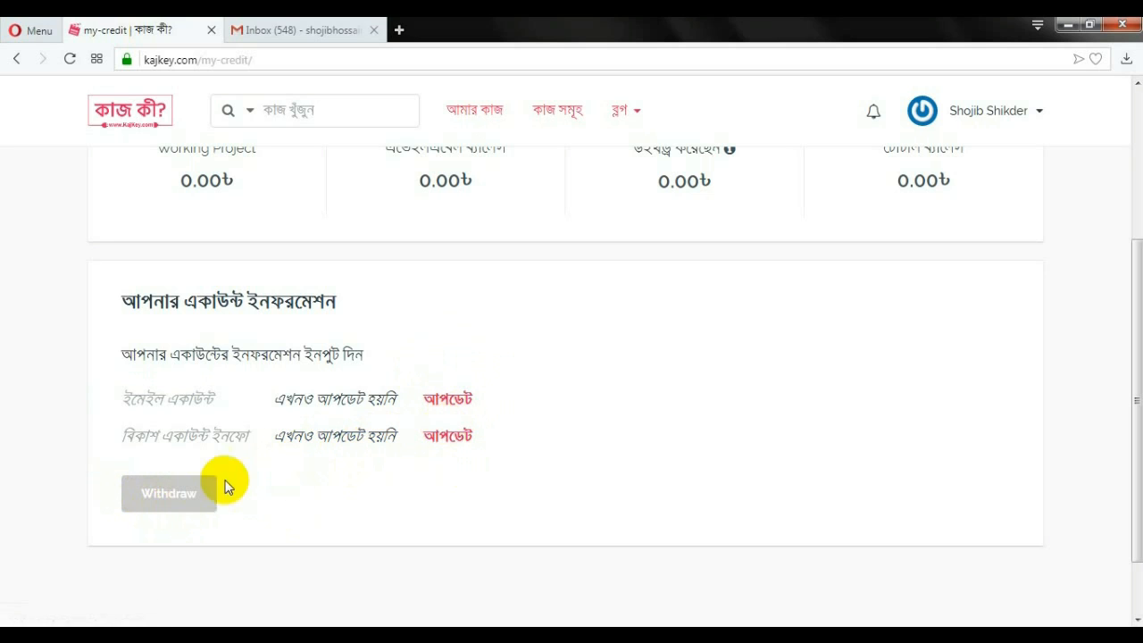
scroll(165, 525, up, 3)
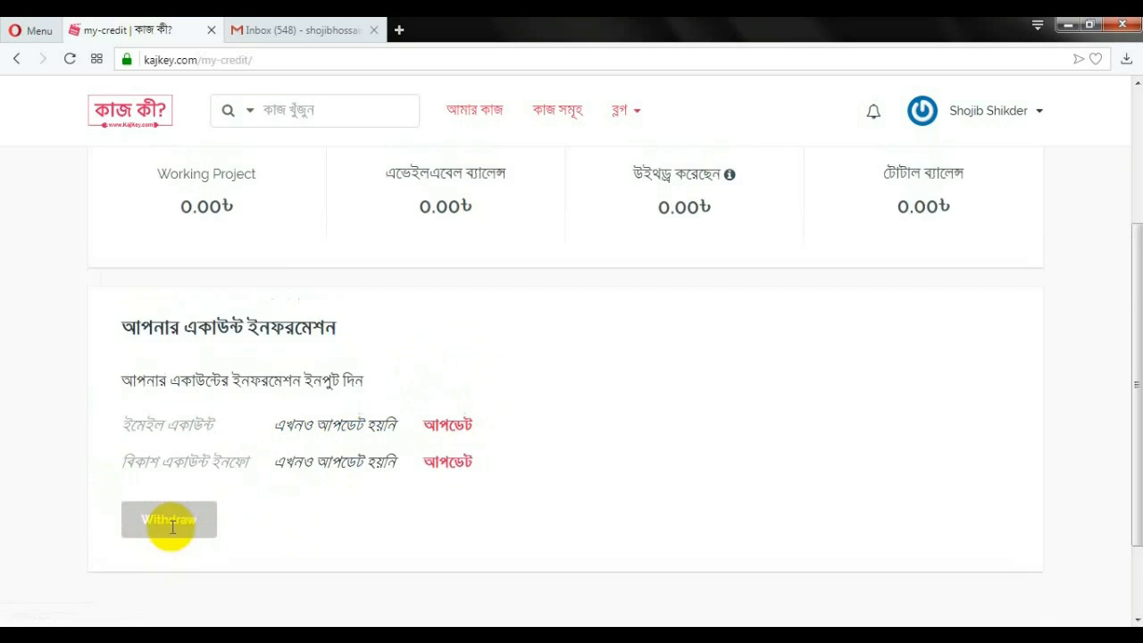
scroll(621, 453, down, 3)
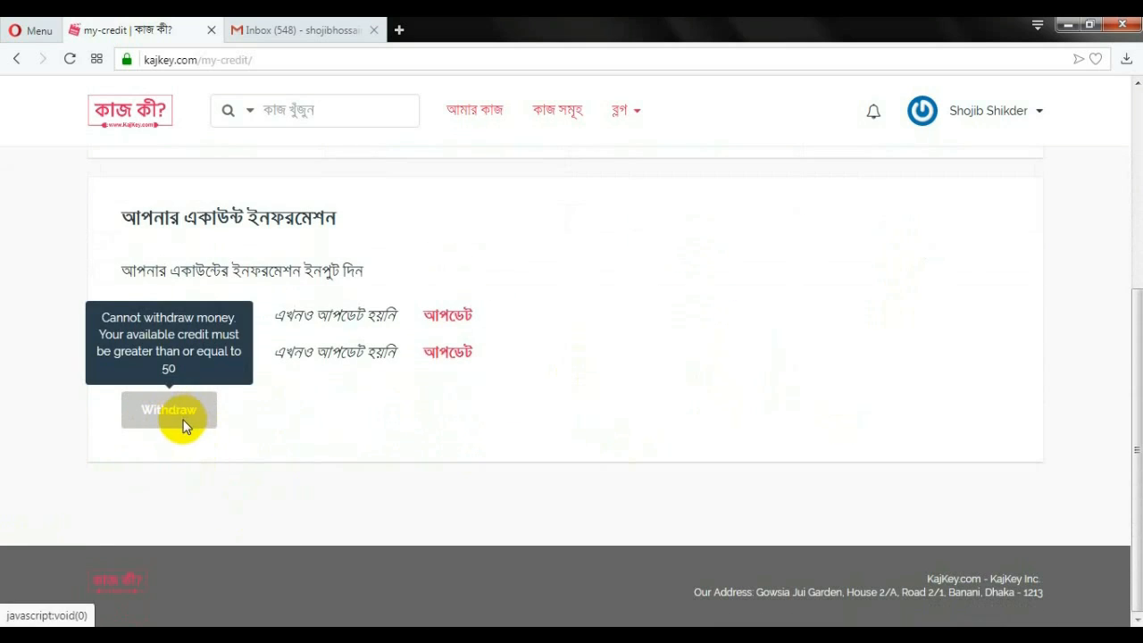
scroll(369, 429, up, 4)
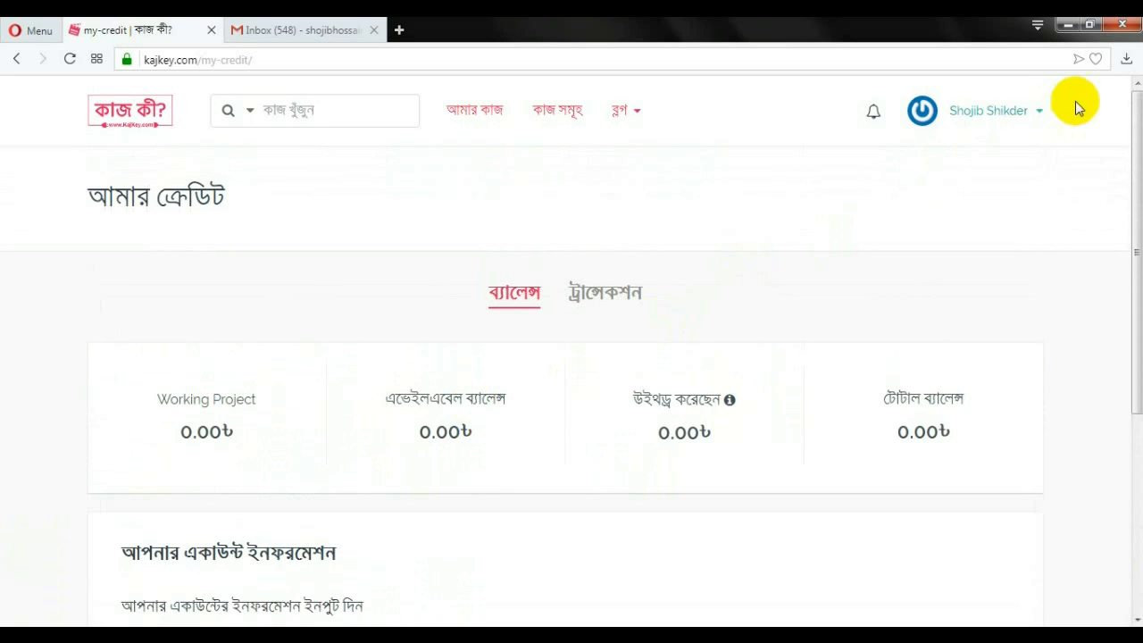
click(1016, 115)
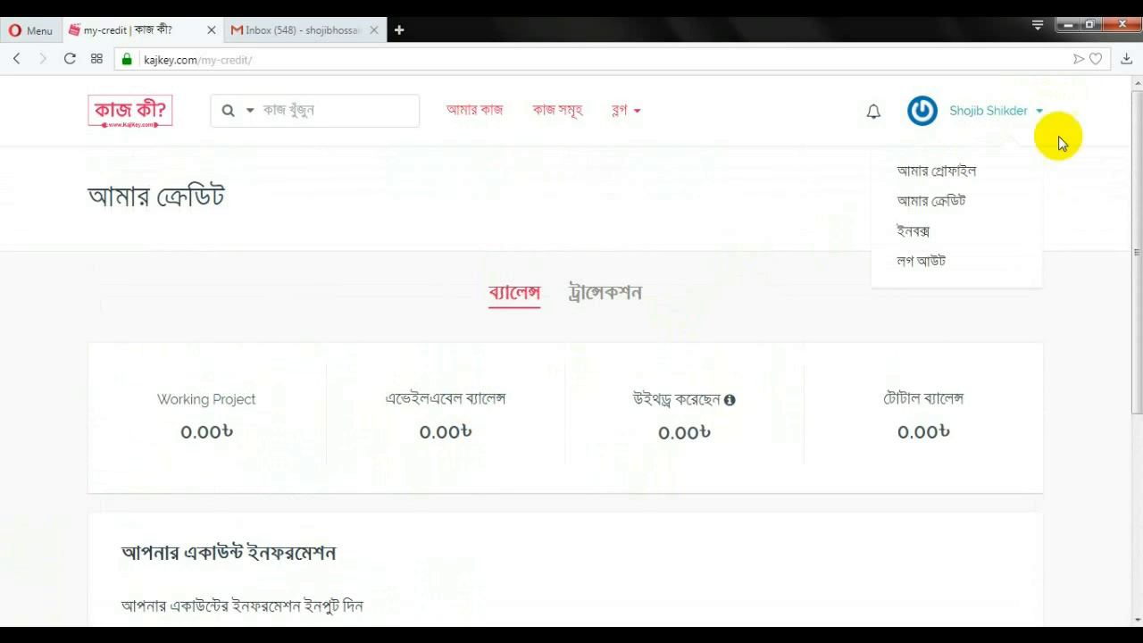
View the empty Private Message inbox, then go to the project listings
click(911, 234)
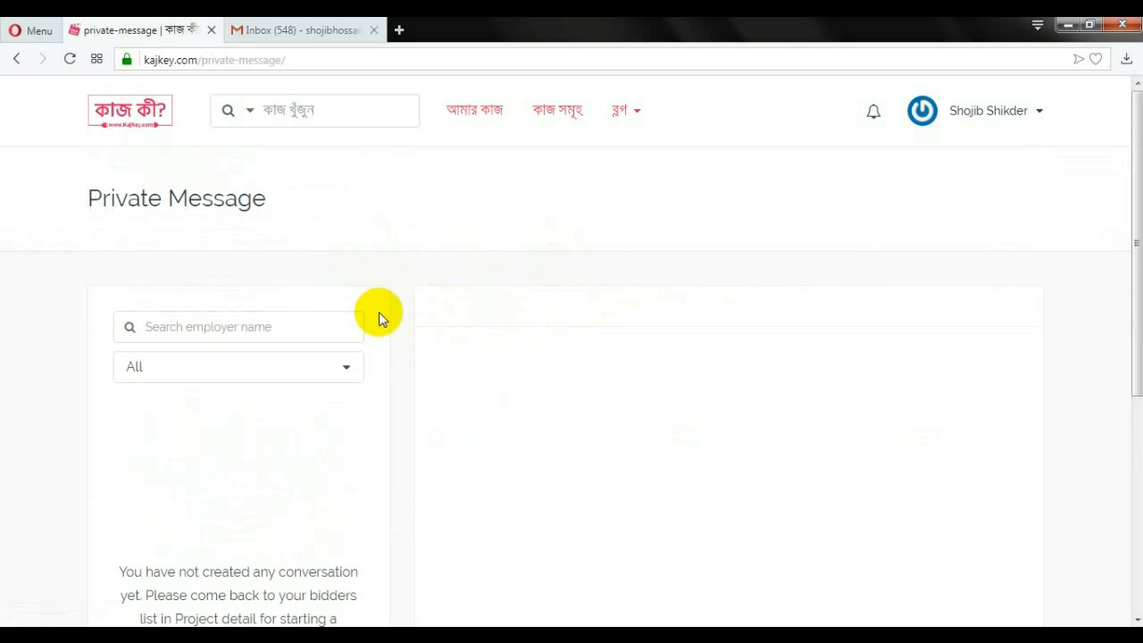
scroll(446, 328, down, 1)
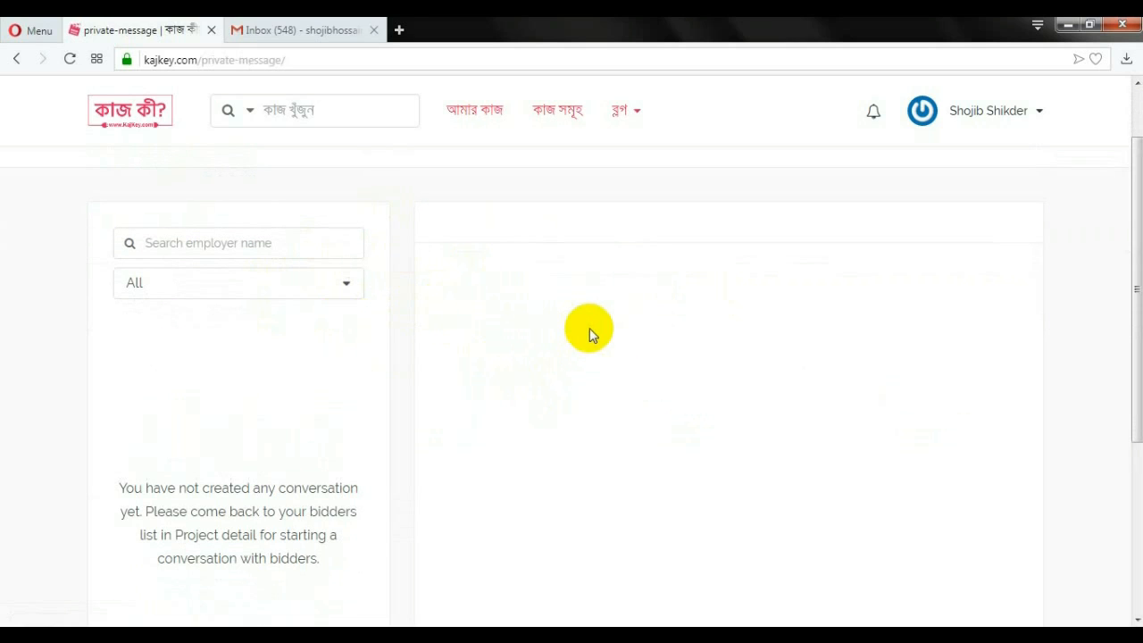
click(1031, 111)
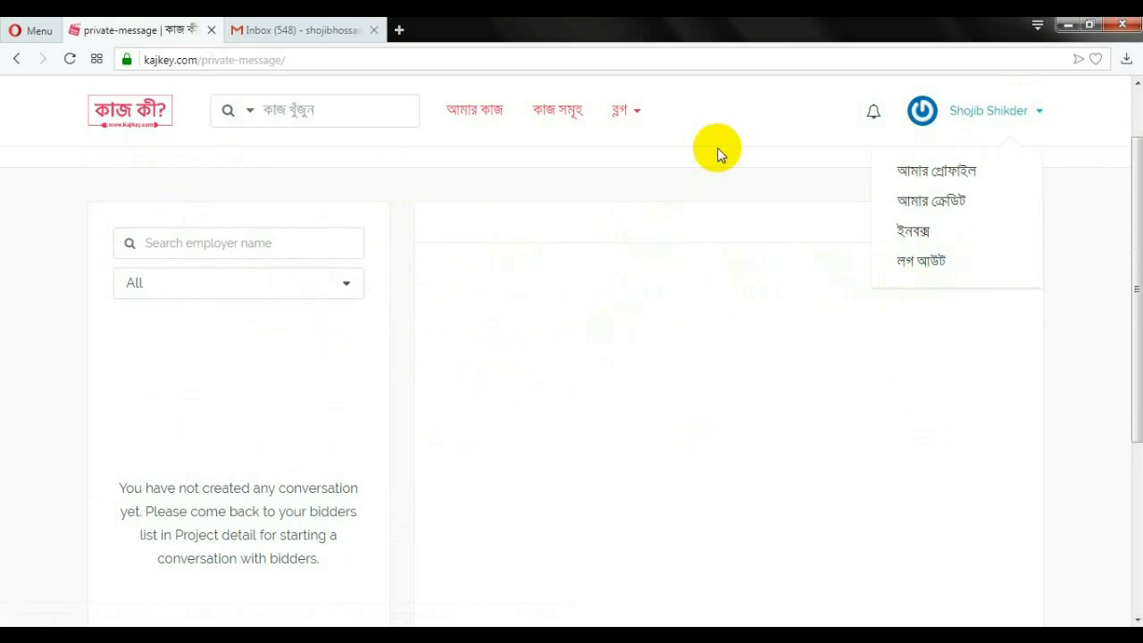
click(553, 121)
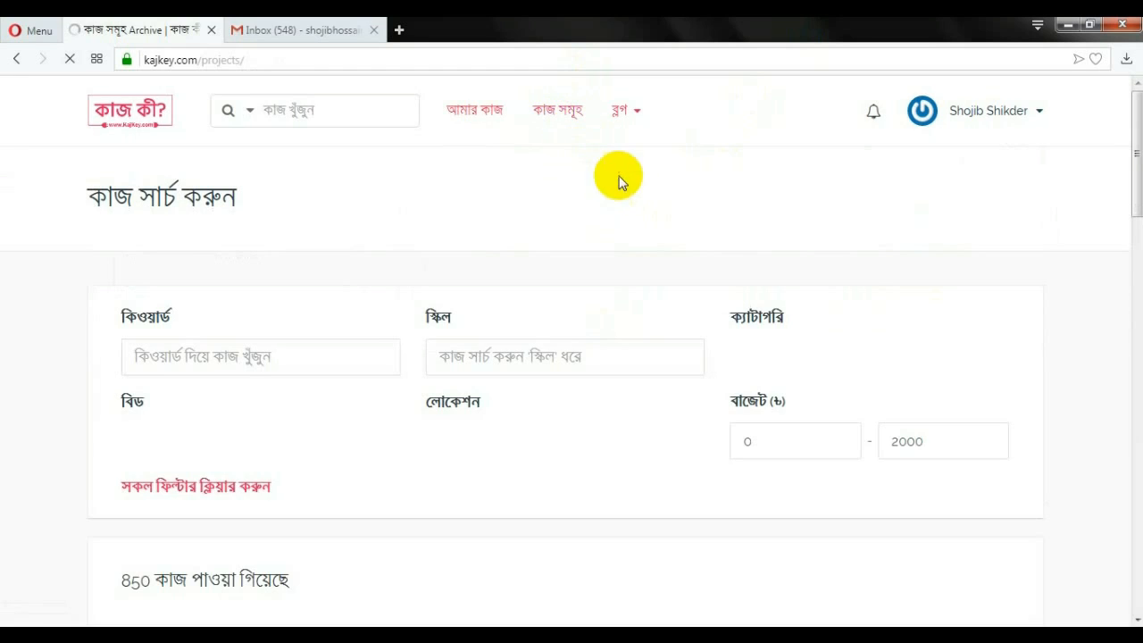
Browse the 850-job project list and open the 'App' project with 2 bids
scroll(662, 252, down, 5)
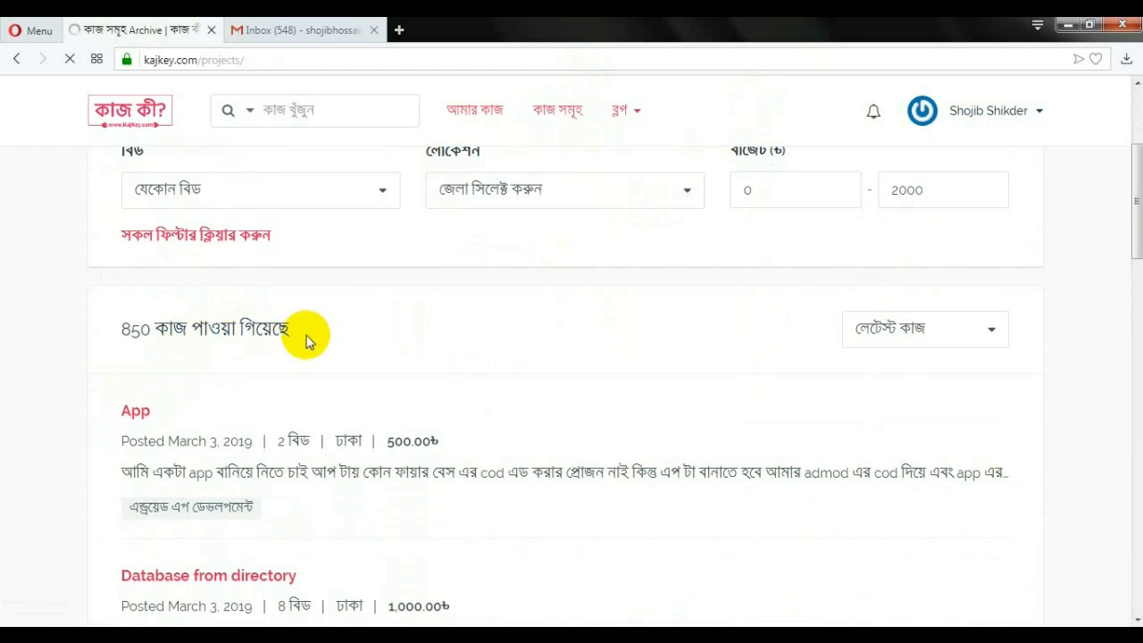
scroll(291, 359, down, 2)
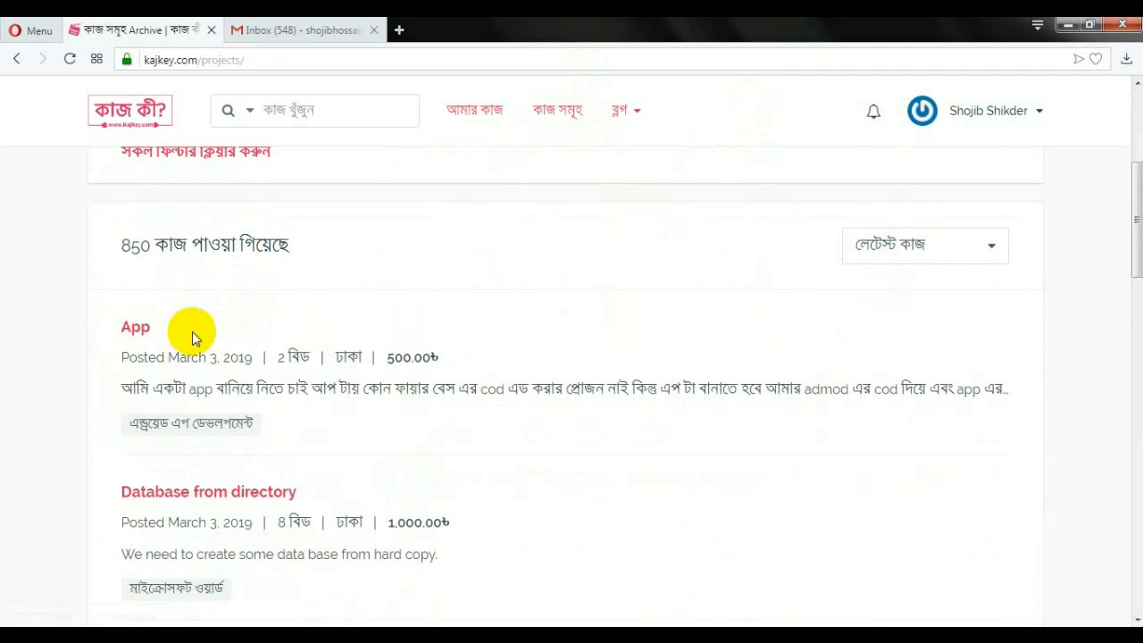
scroll(191, 331, down, 1)
scroll(205, 339, down, 3)
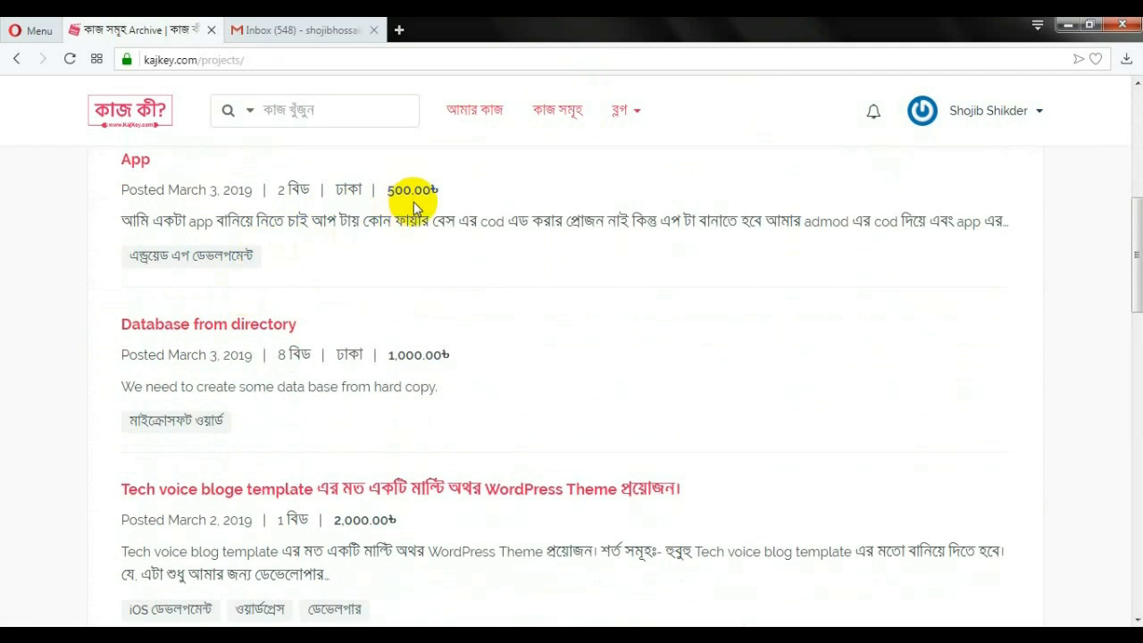
scroll(232, 228, up, 2)
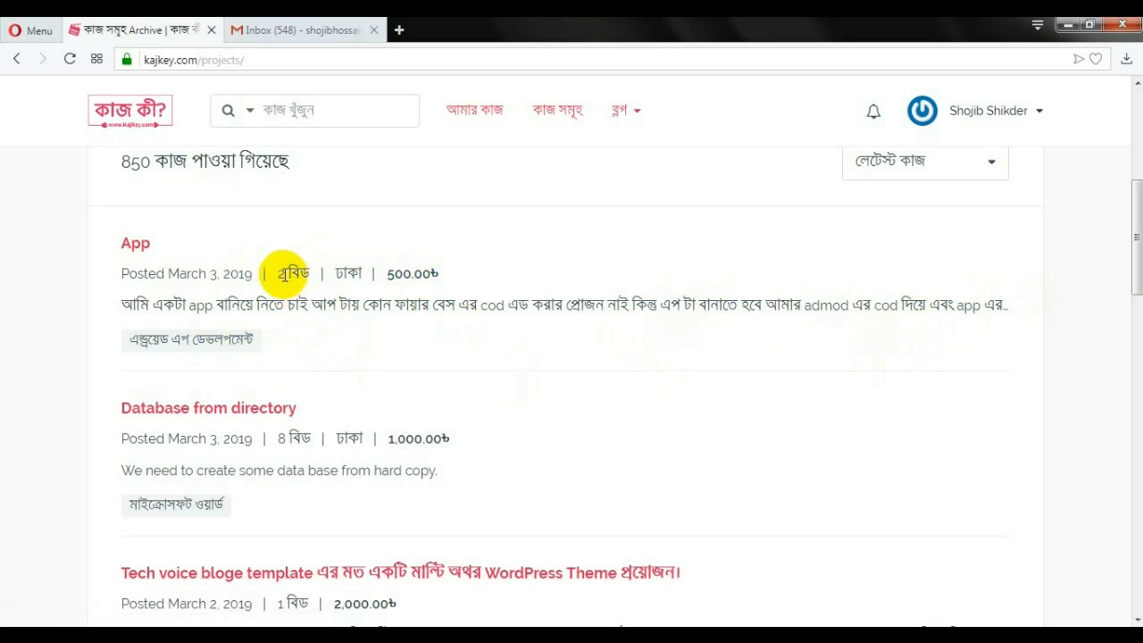
double_click(280, 273)
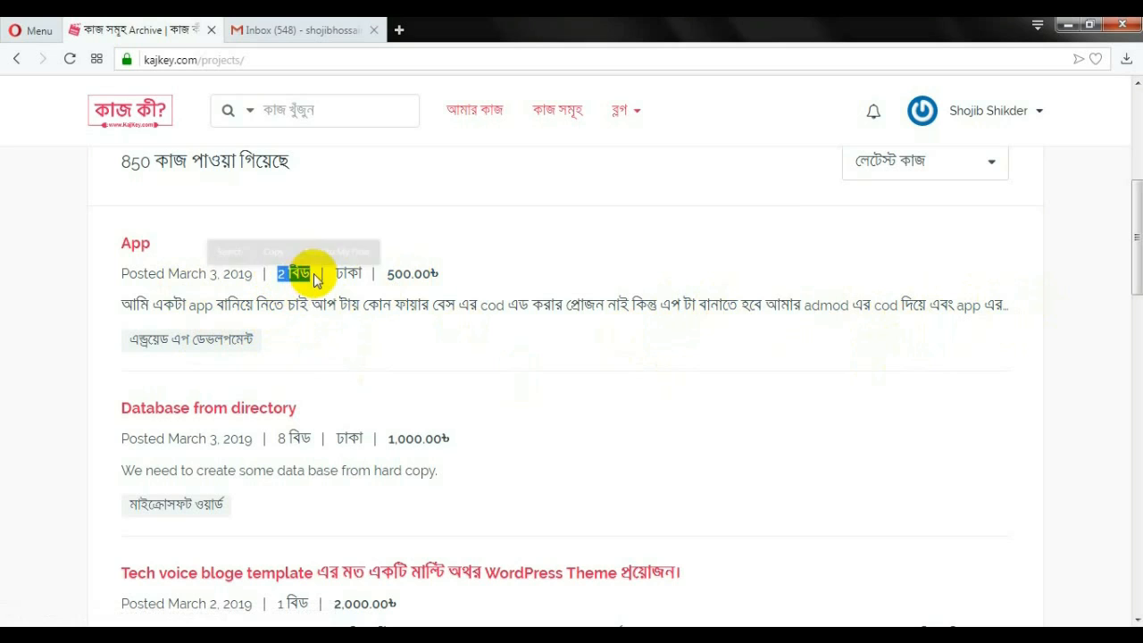
click(477, 271)
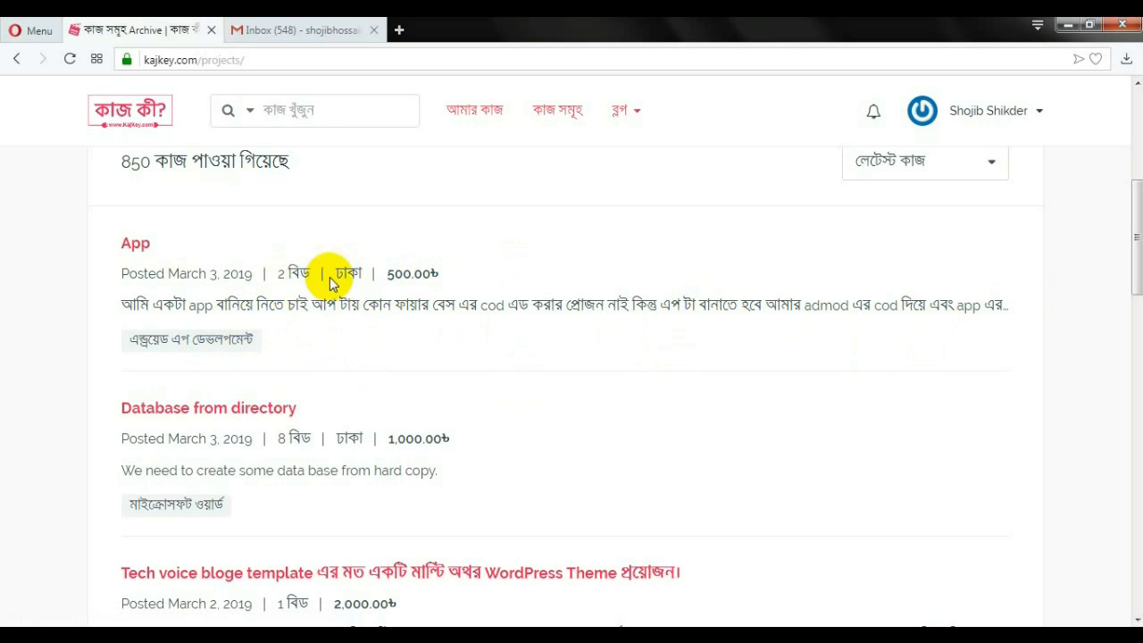
click(137, 246)
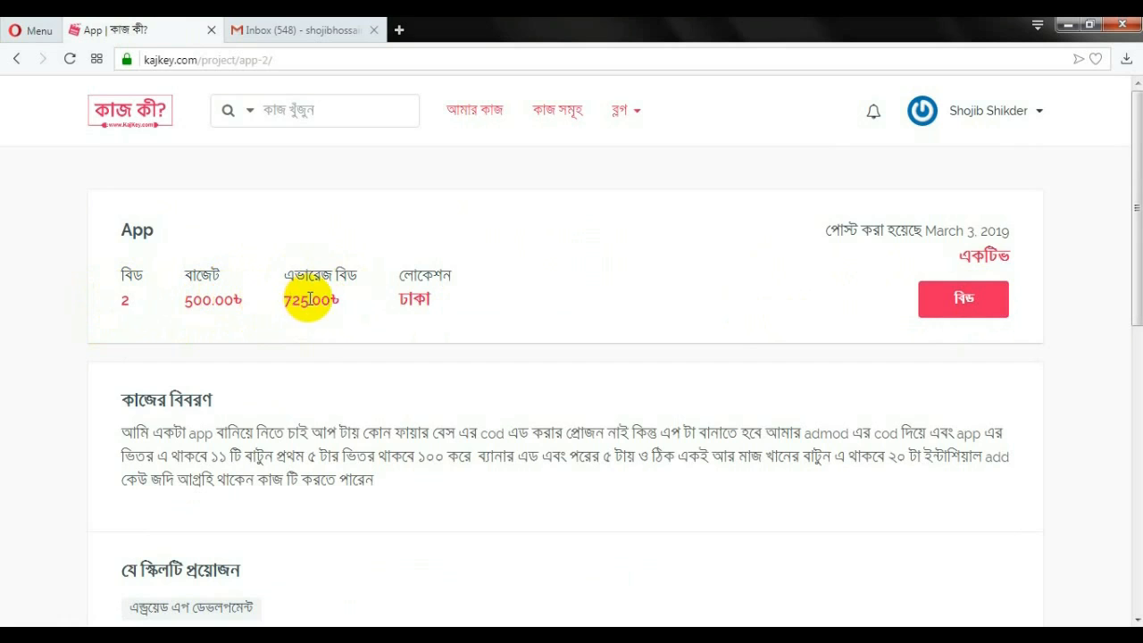
Scroll through the App project's details: 500.00৳ budget and 725.00৳ average bid
scroll(151, 403, down, 1)
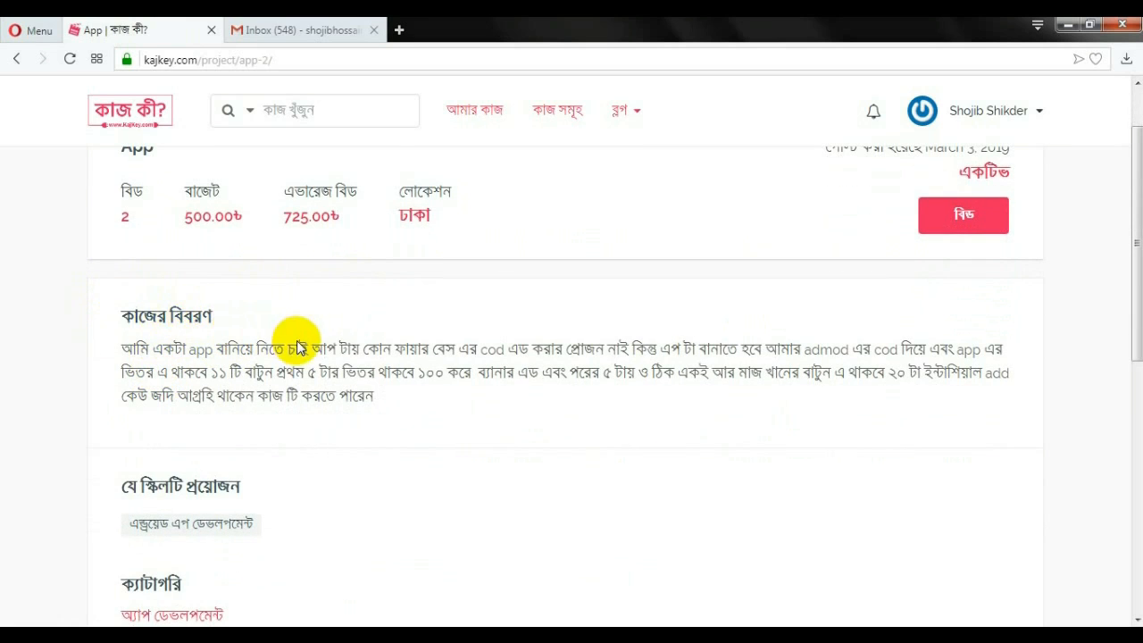
scroll(268, 357, down, 1)
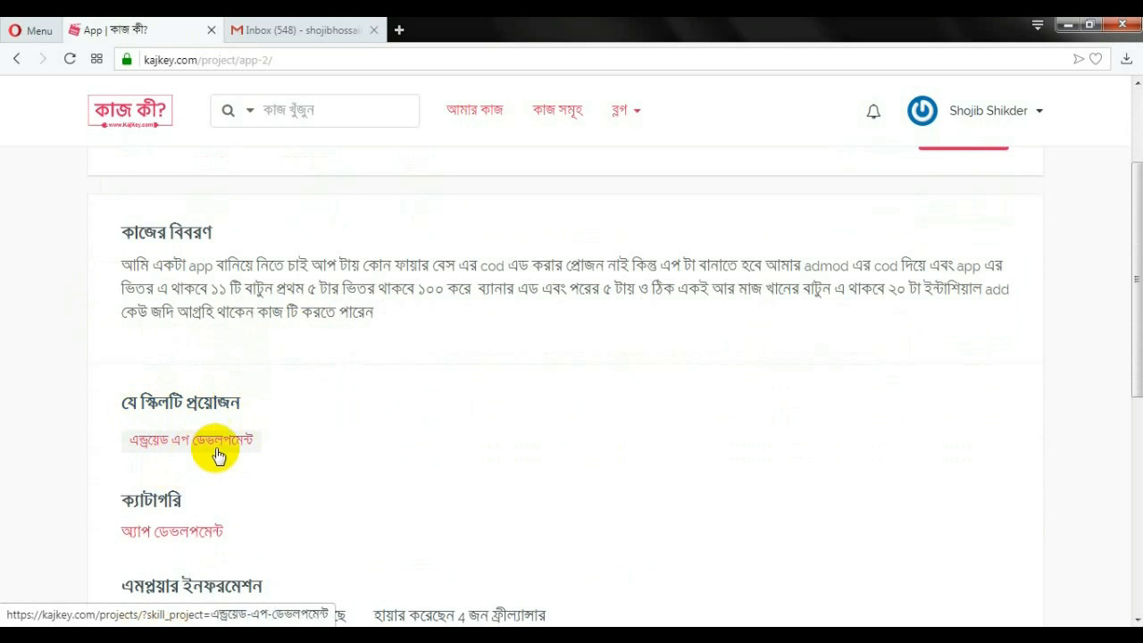
scroll(254, 447, down, 2)
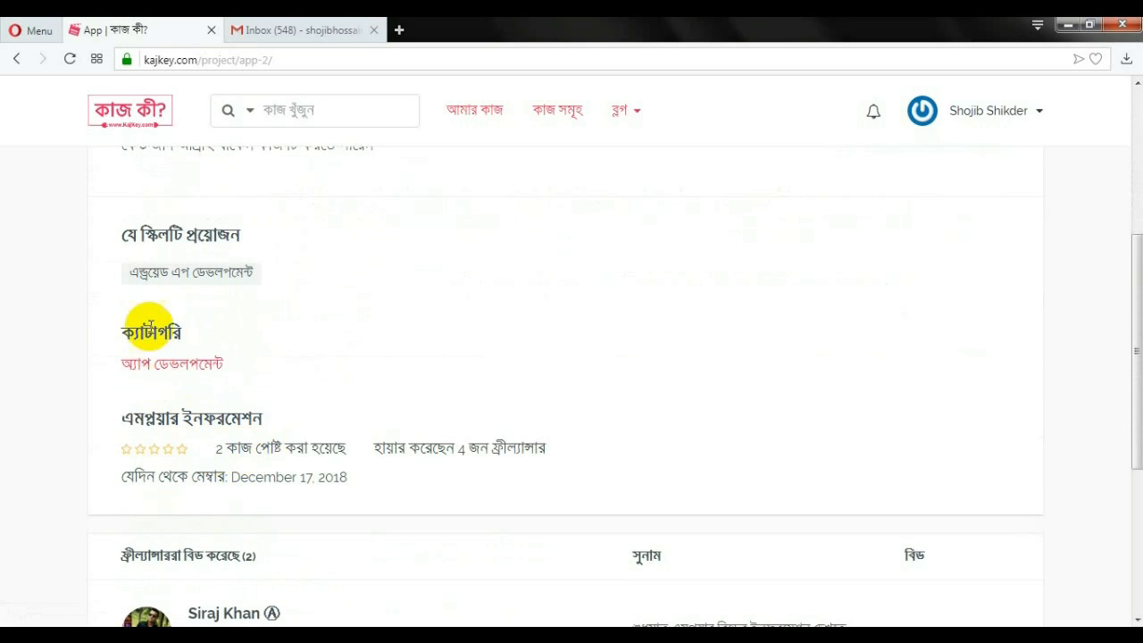
scroll(268, 406, down, 1)
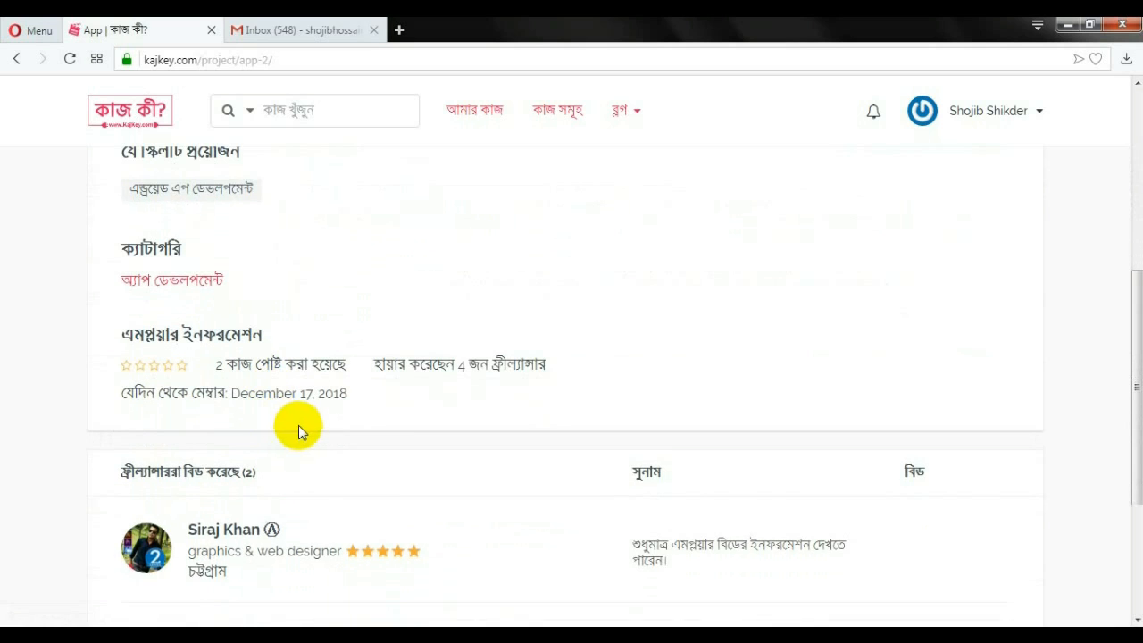
scroll(268, 413, up, 3)
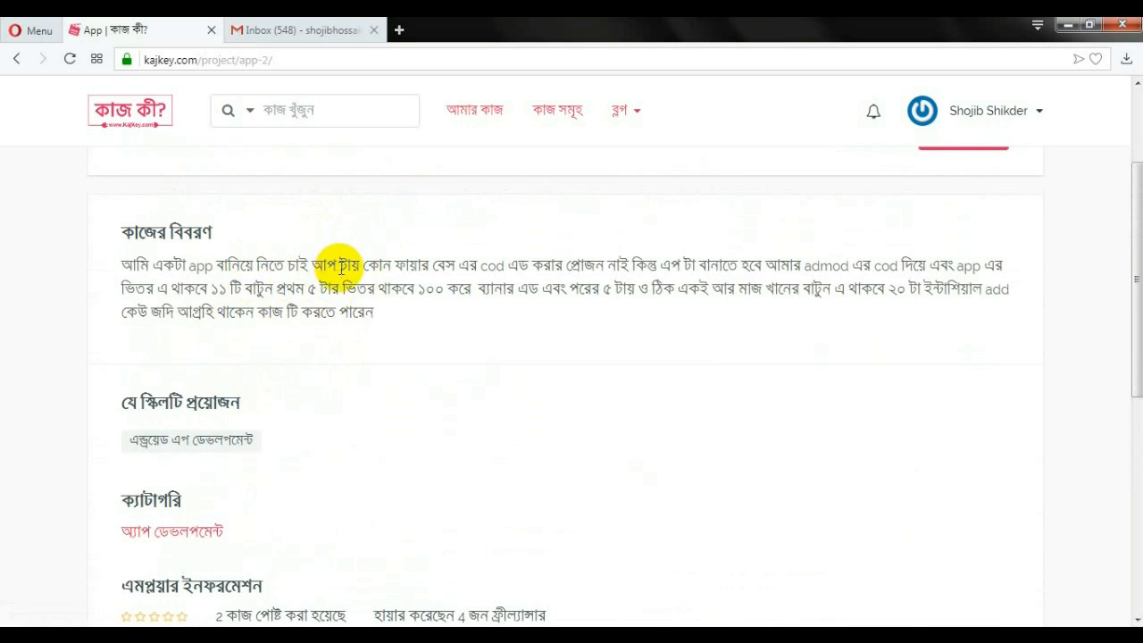
scroll(326, 309, up, 1)
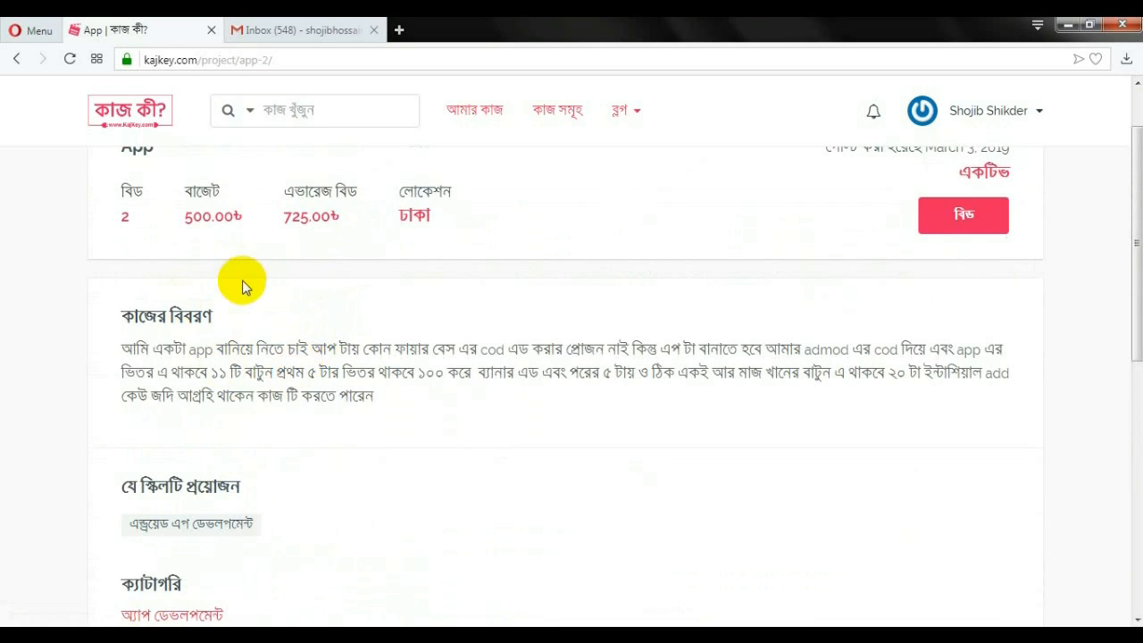
scroll(300, 288, up, 1)
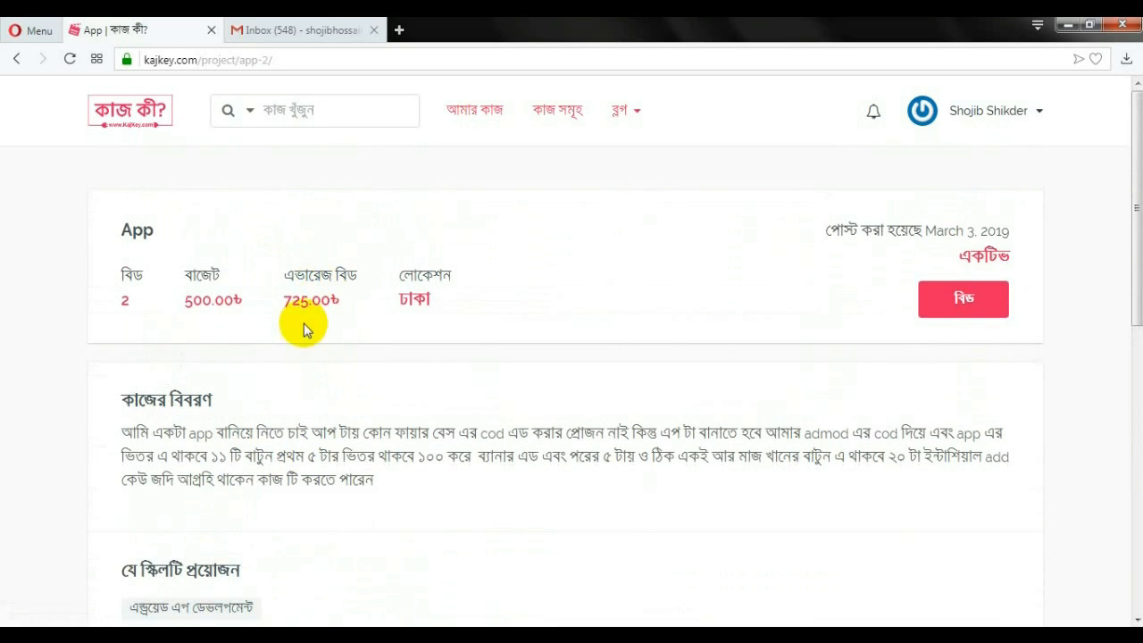
scroll(375, 428, down, 4)
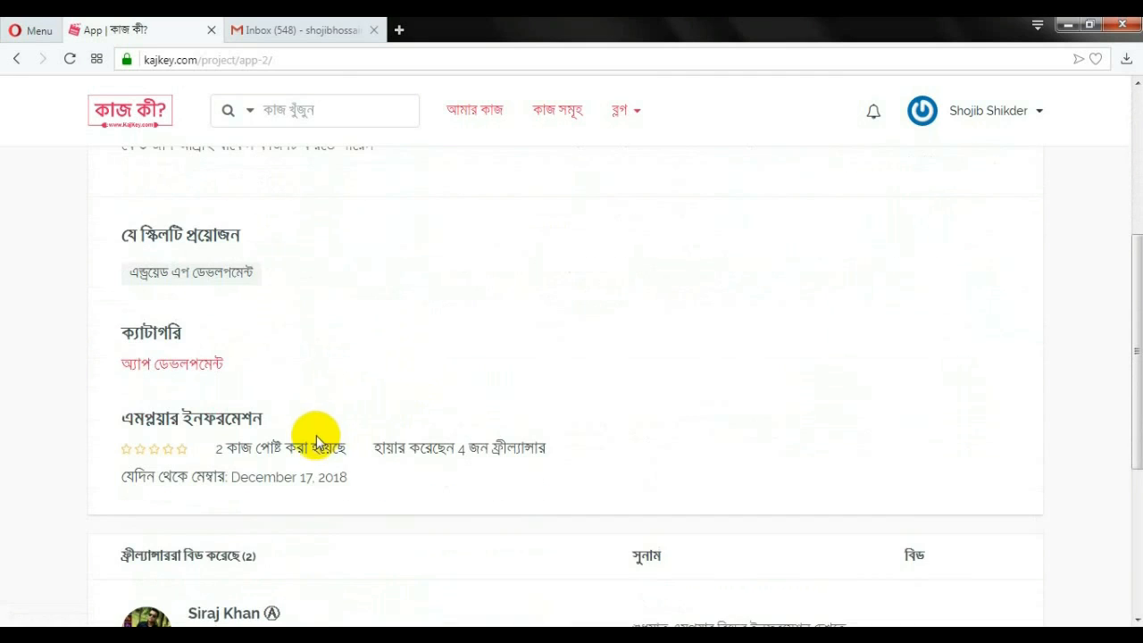
Try bidding (বিড) on the App project, then return to the project listings
scroll(437, 426, up, 3)
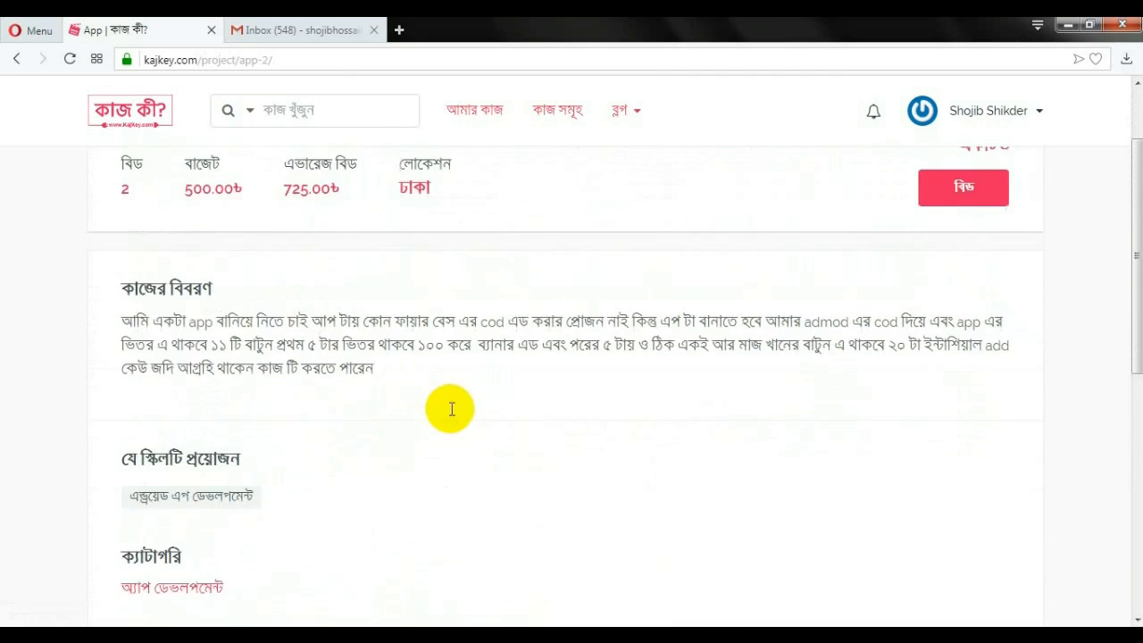
scroll(452, 409, up, 1)
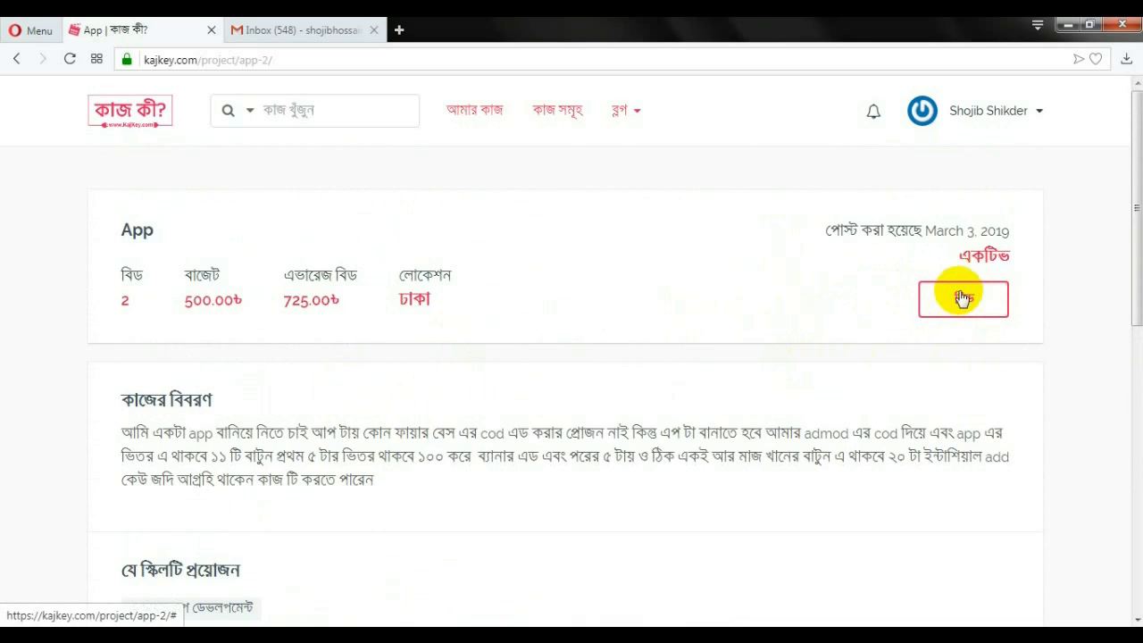
click(960, 313)
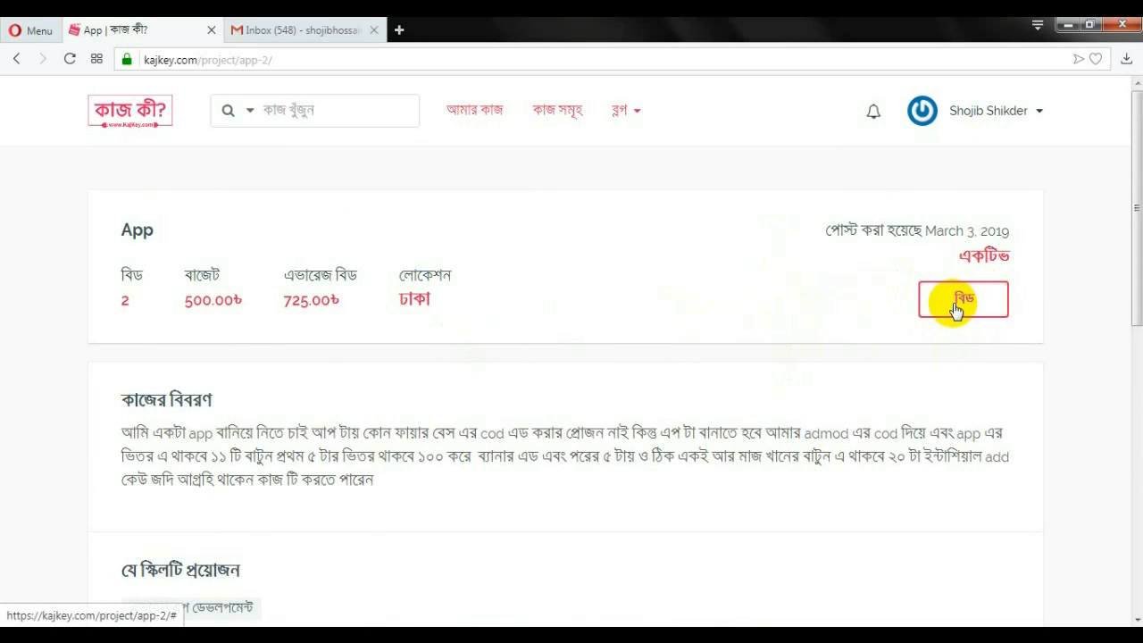
click(17, 62)
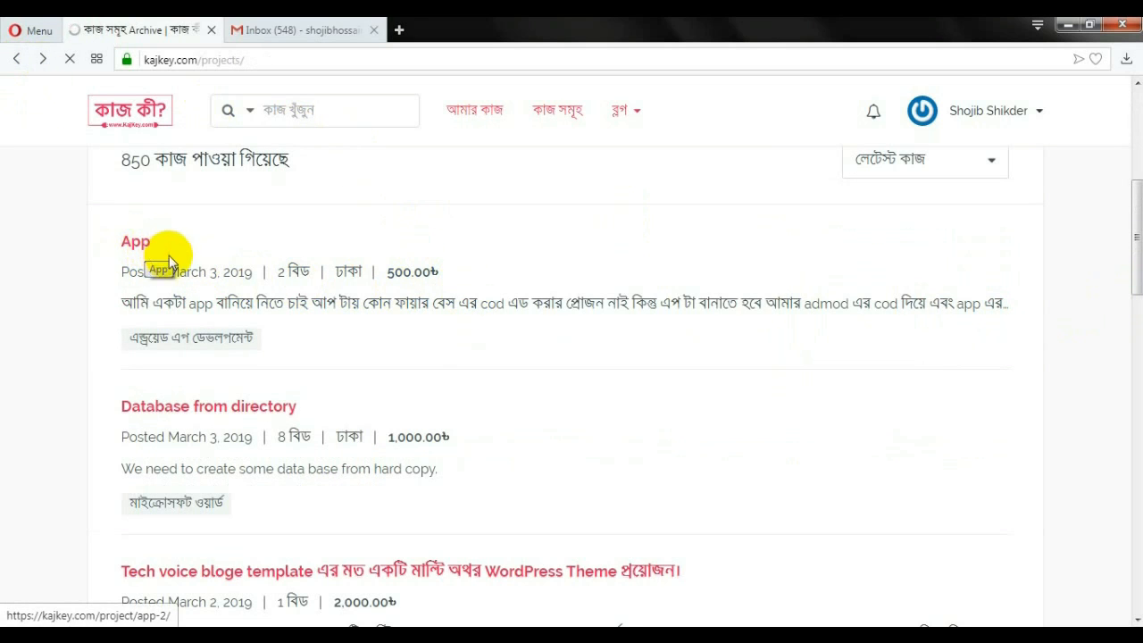
Scroll the first page of listings down to the 'Facebook post' job and the pagination bar
scroll(249, 342, down, 2)
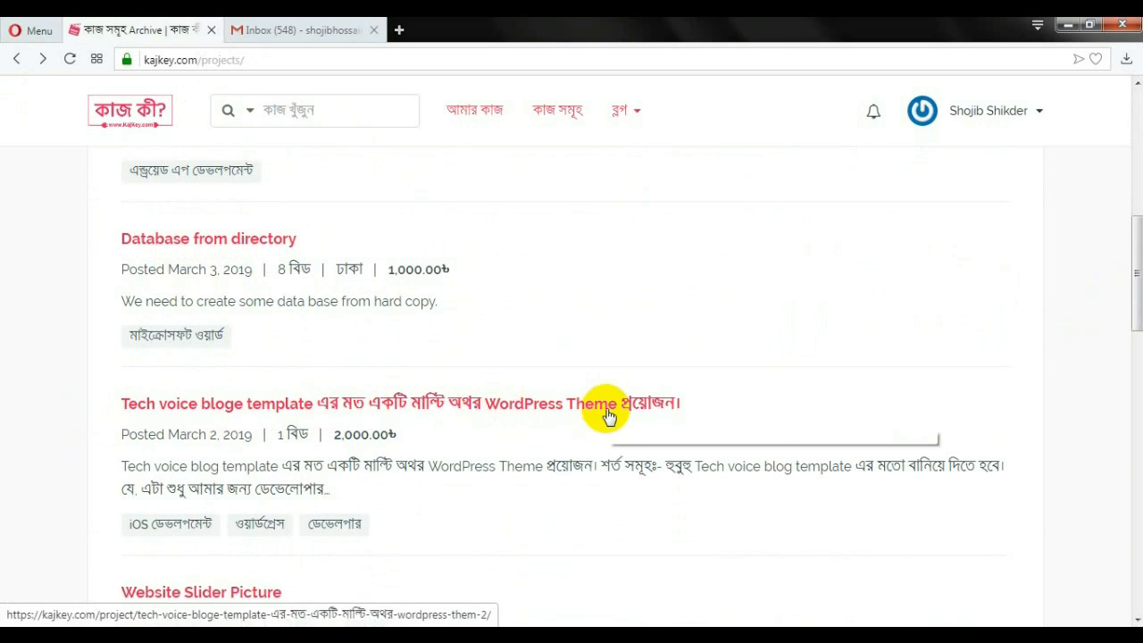
scroll(327, 428, down, 1)
scroll(327, 427, down, 1)
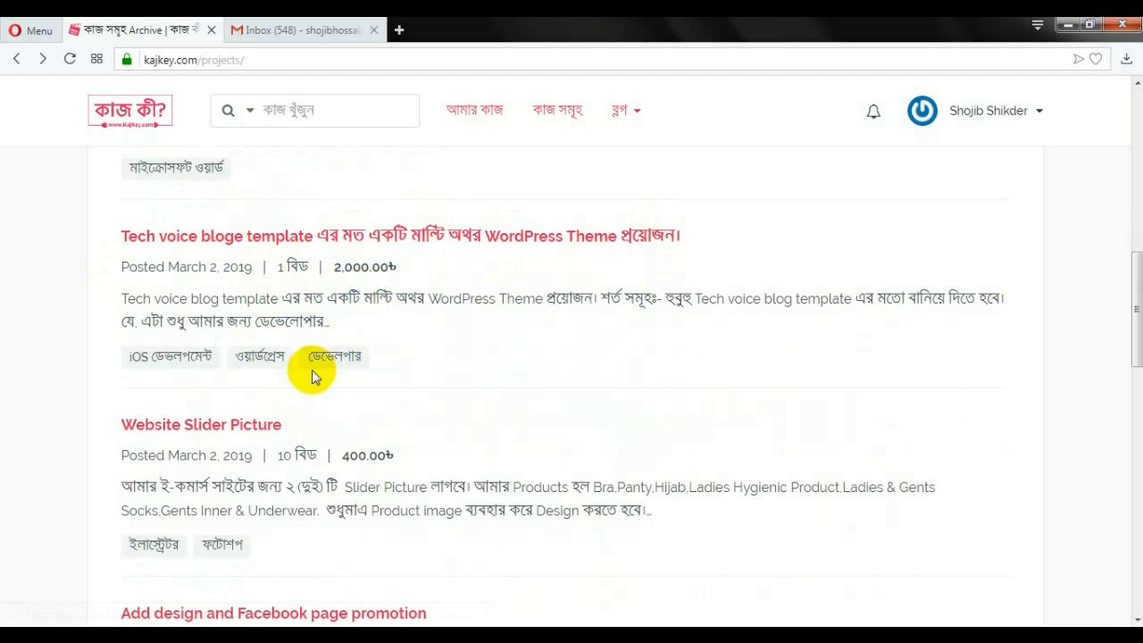
scroll(323, 368, down, 2)
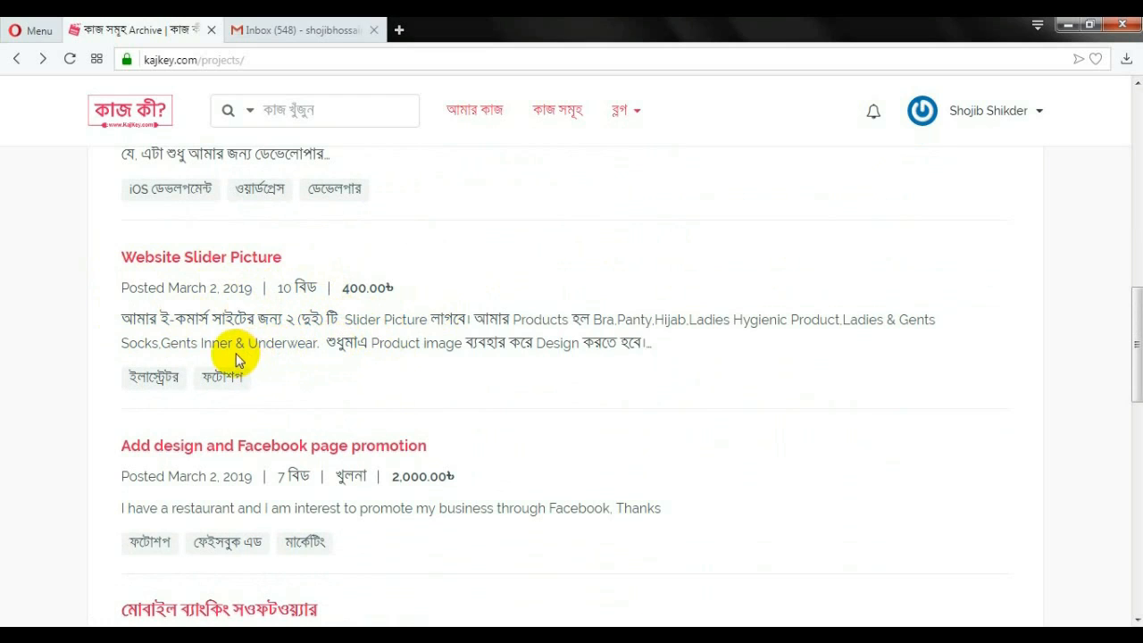
scroll(460, 359, down, 1)
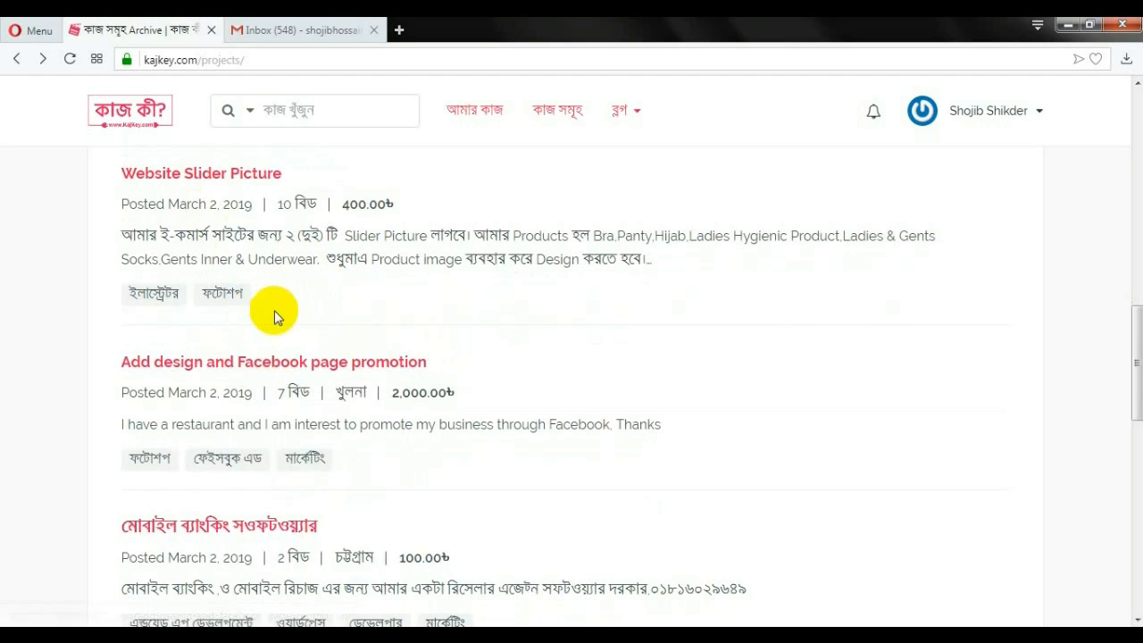
scroll(274, 310, down, 1)
scroll(268, 313, up, 1)
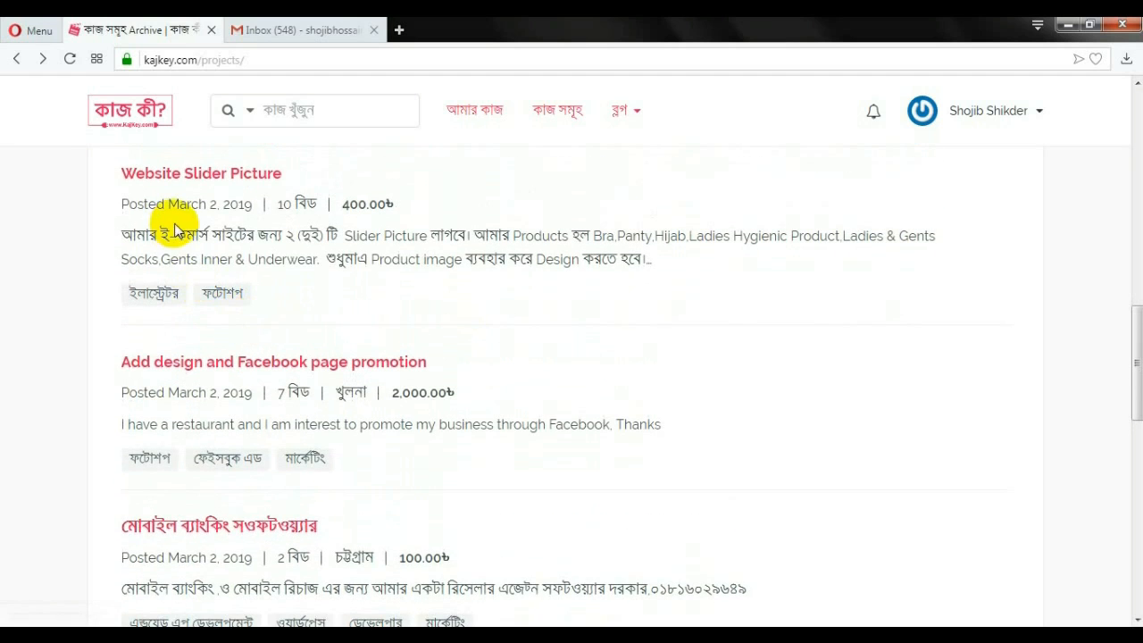
scroll(268, 189, down, 4)
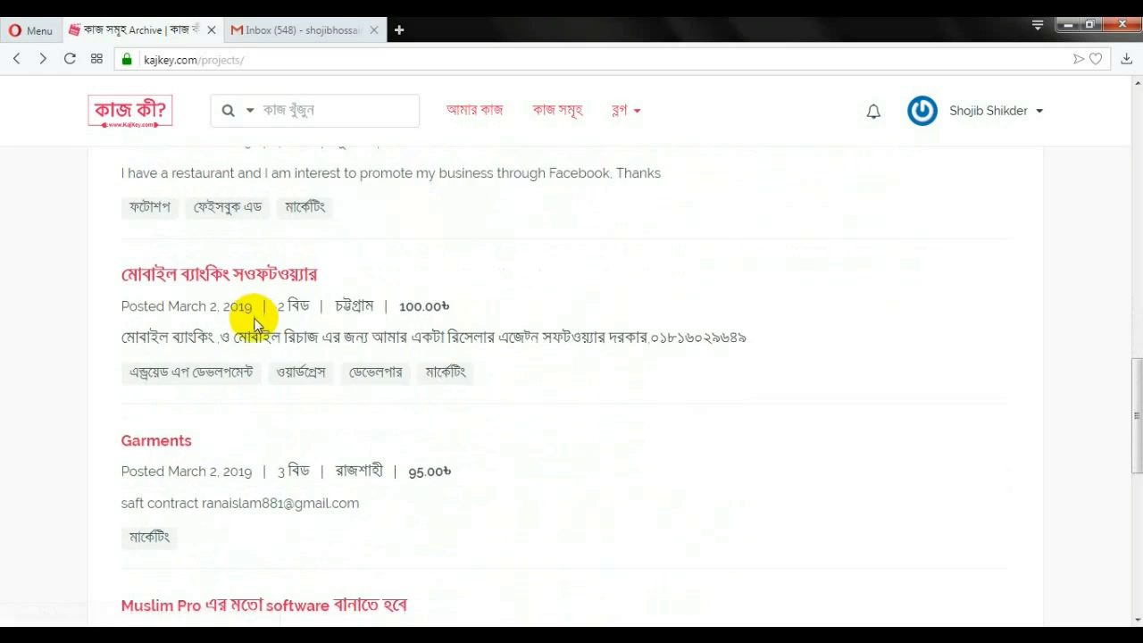
scroll(217, 360, down, 1)
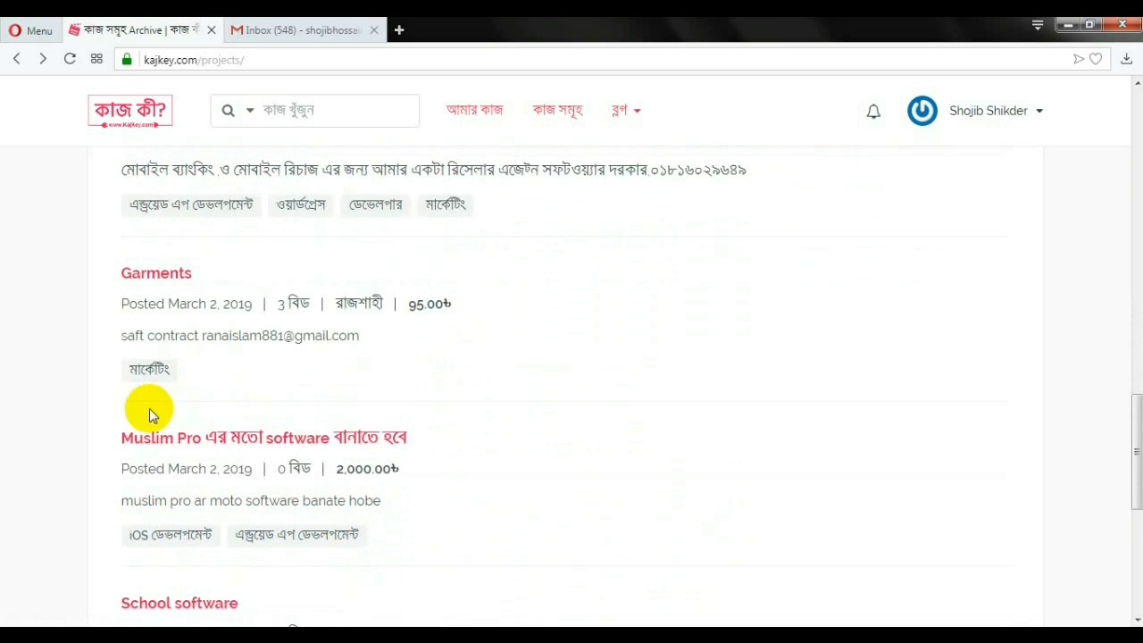
scroll(295, 413, down, 1)
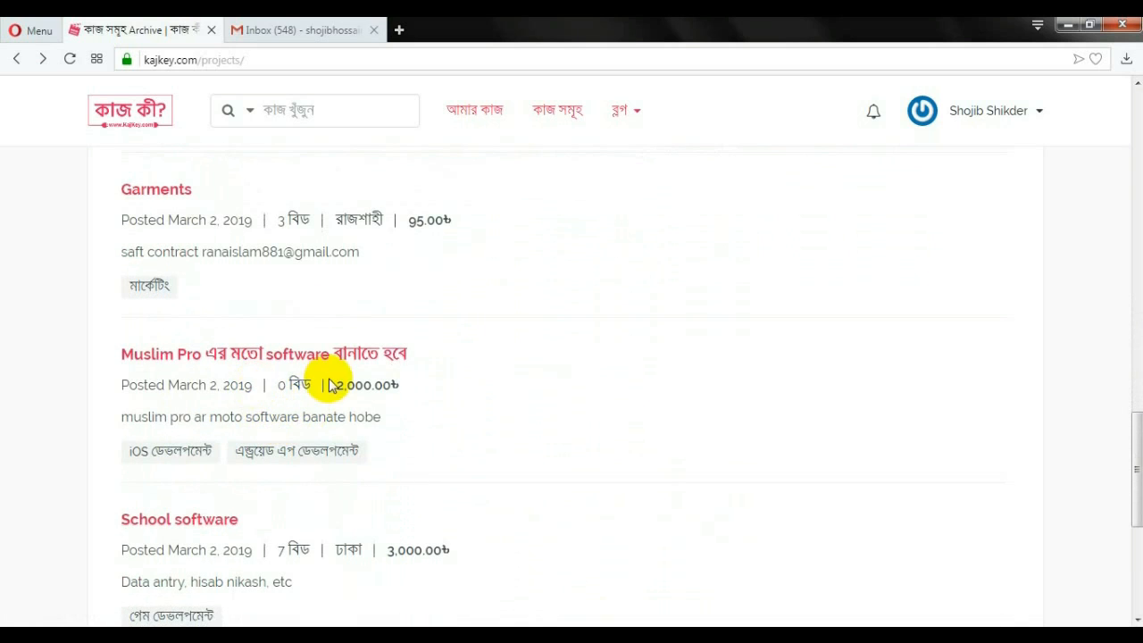
scroll(239, 371, down, 1)
scroll(239, 371, down, 3)
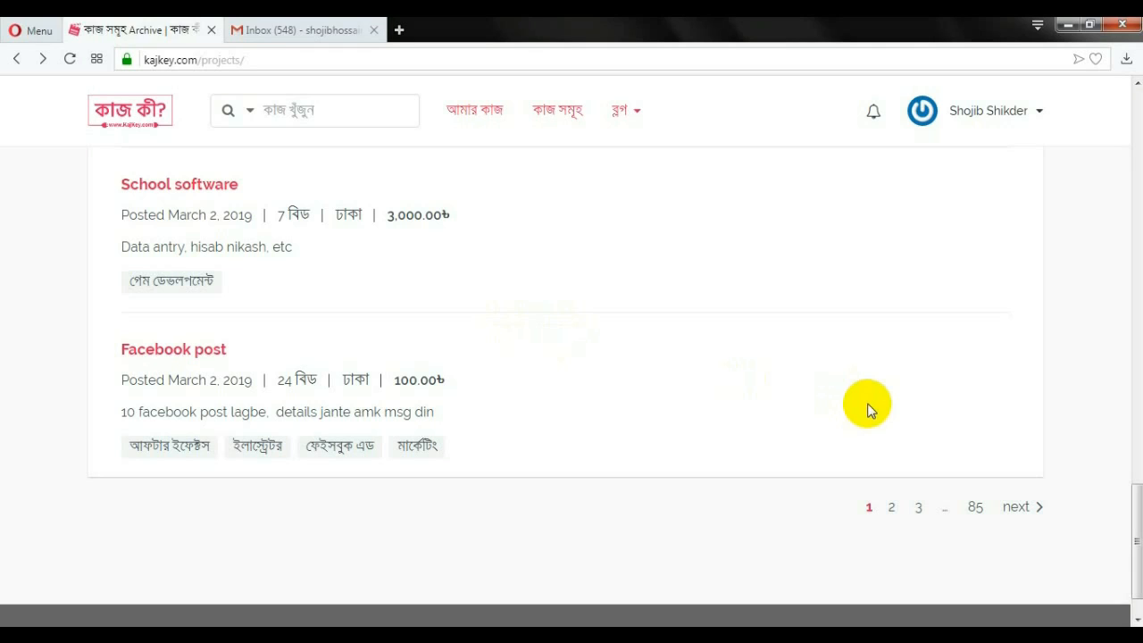
Go to page 2 of the listings (851 jobs, 86 pages) and scroll to its end
click(1023, 507)
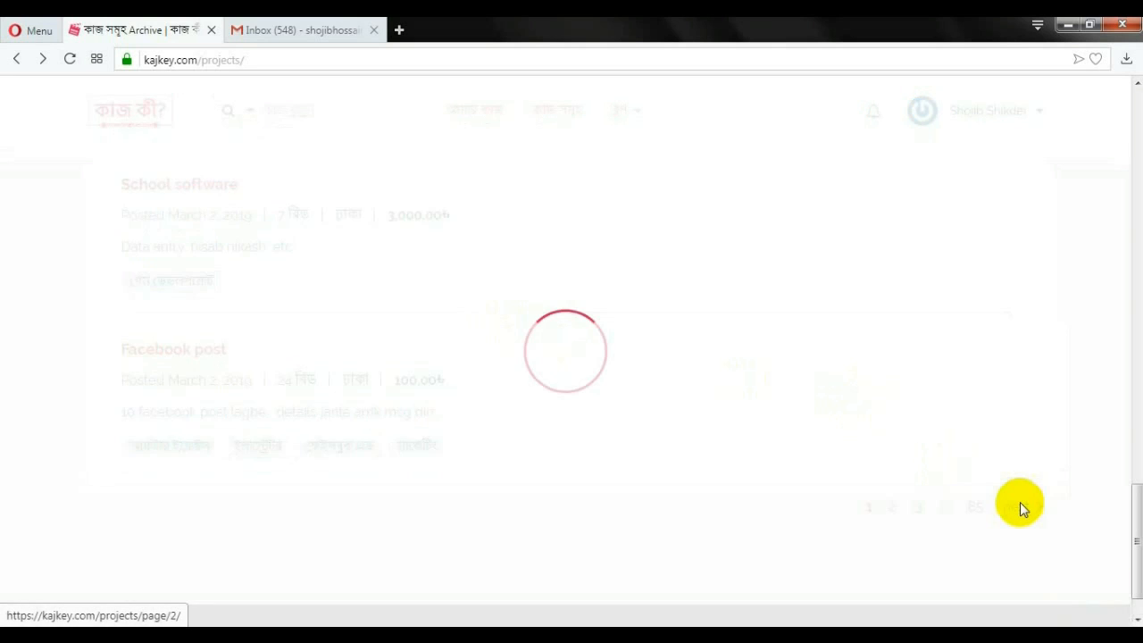
scroll(622, 366, down, 3)
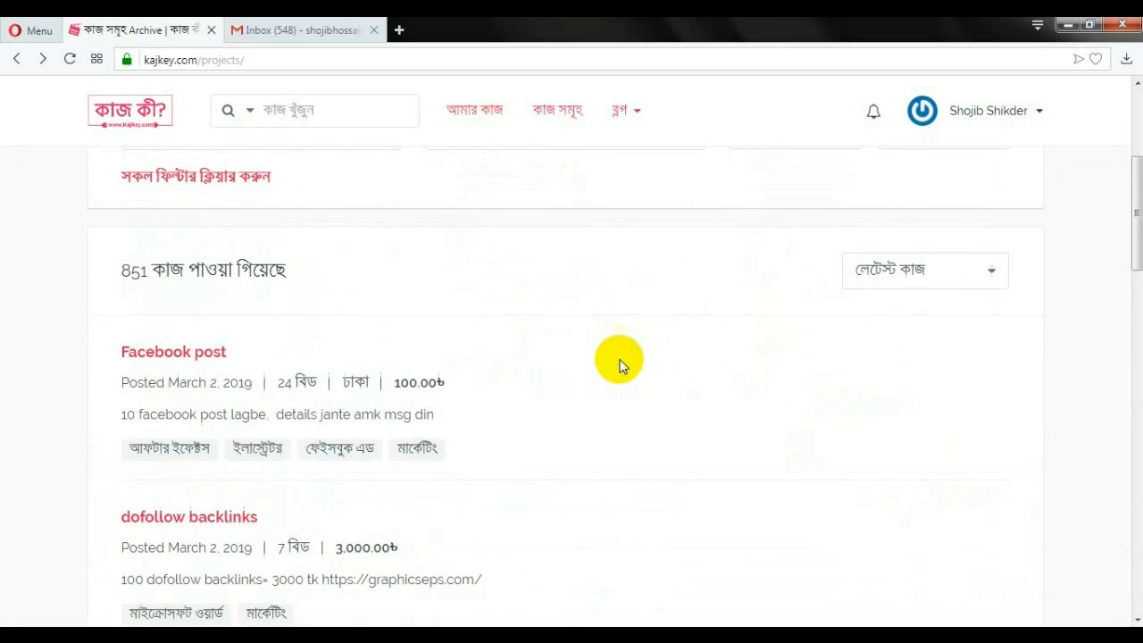
scroll(259, 393, down, 1)
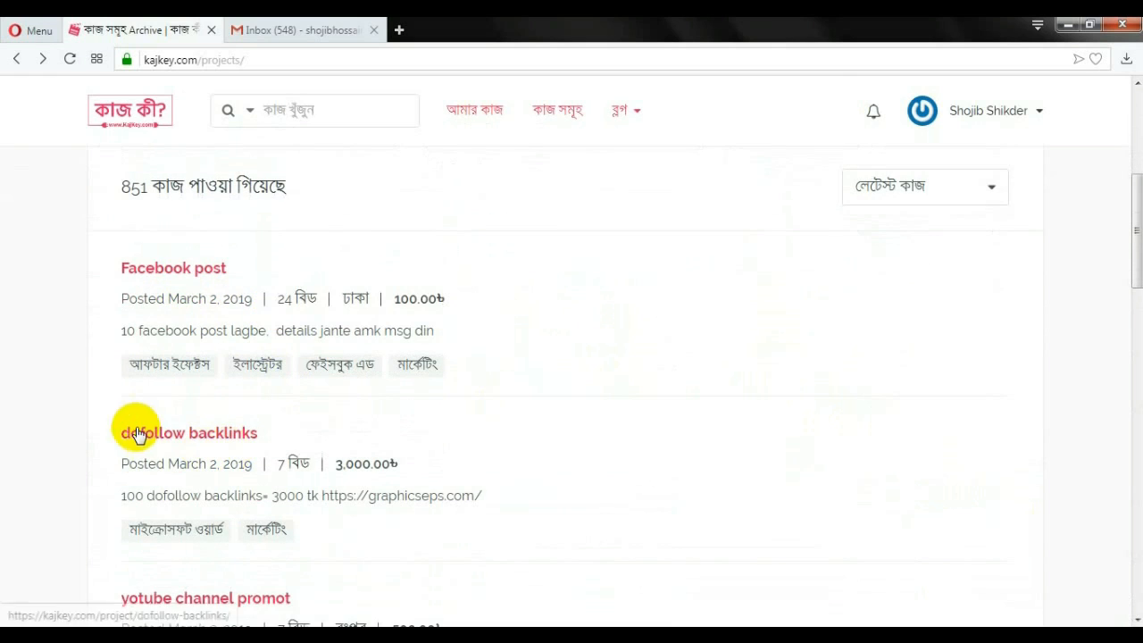
scroll(250, 462, down, 3)
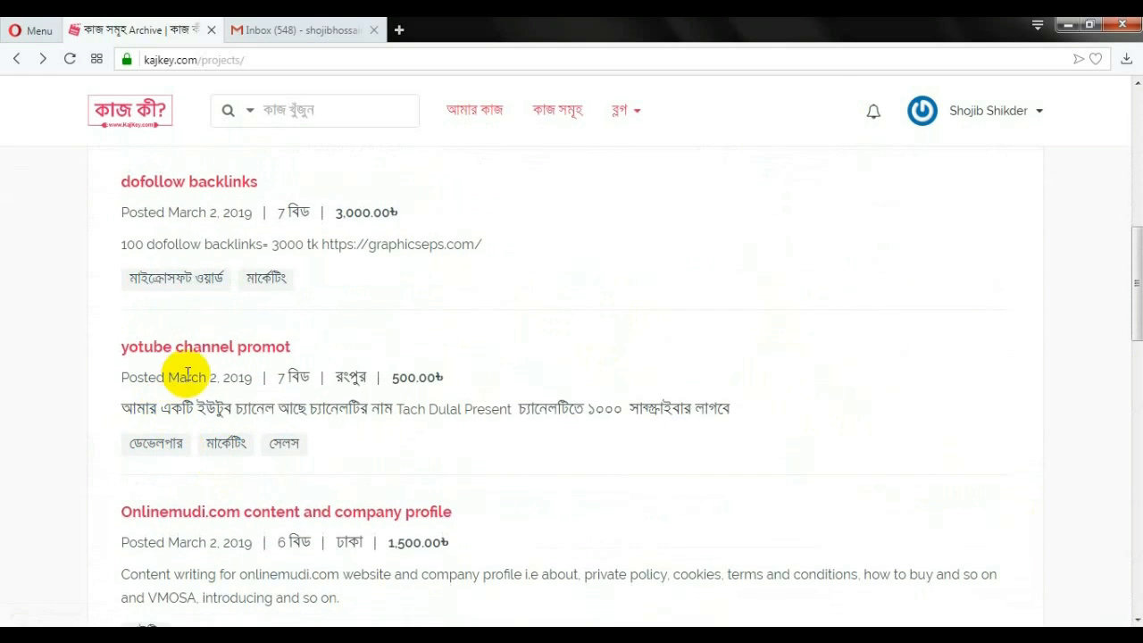
scroll(241, 424, down, 5)
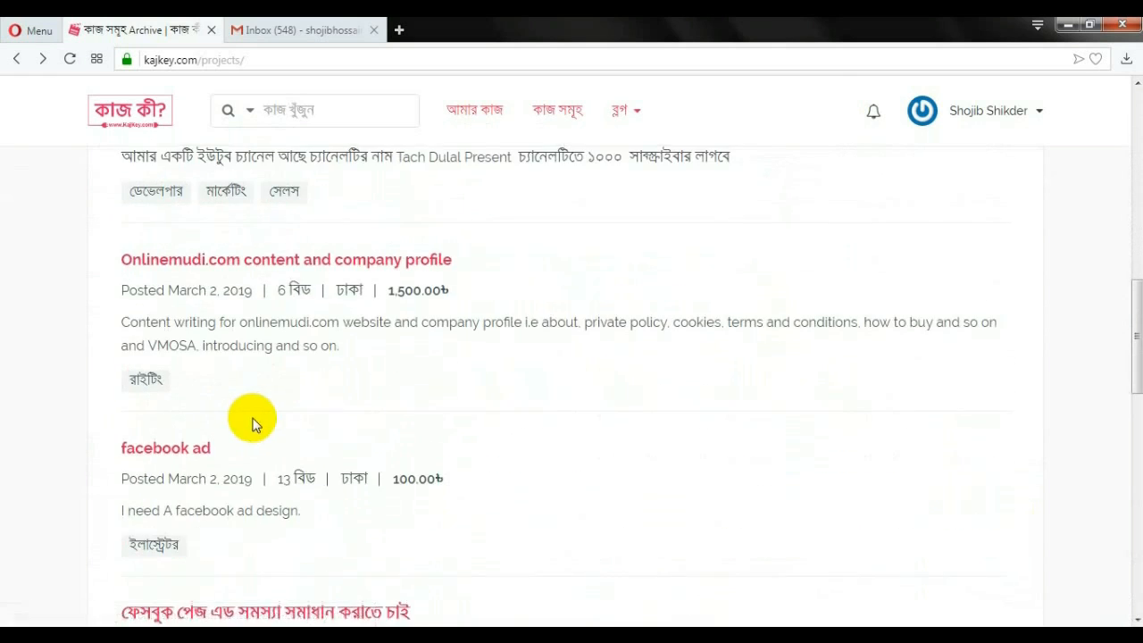
scroll(268, 415, down, 1)
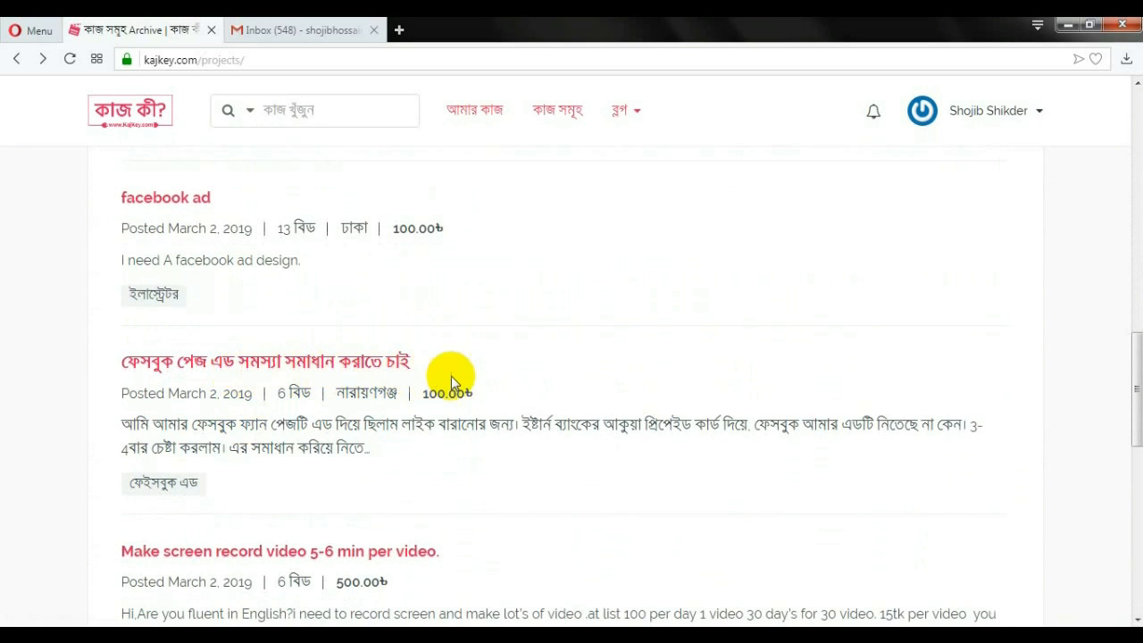
scroll(415, 379, down, 4)
scroll(304, 384, down, 5)
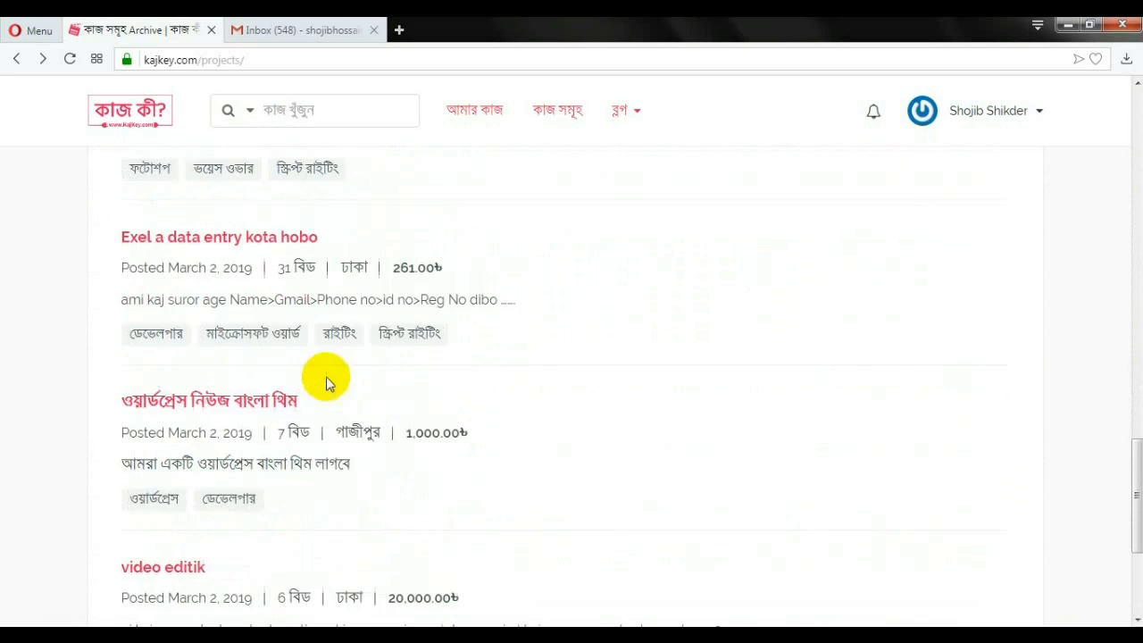
scroll(418, 373, up, 7)
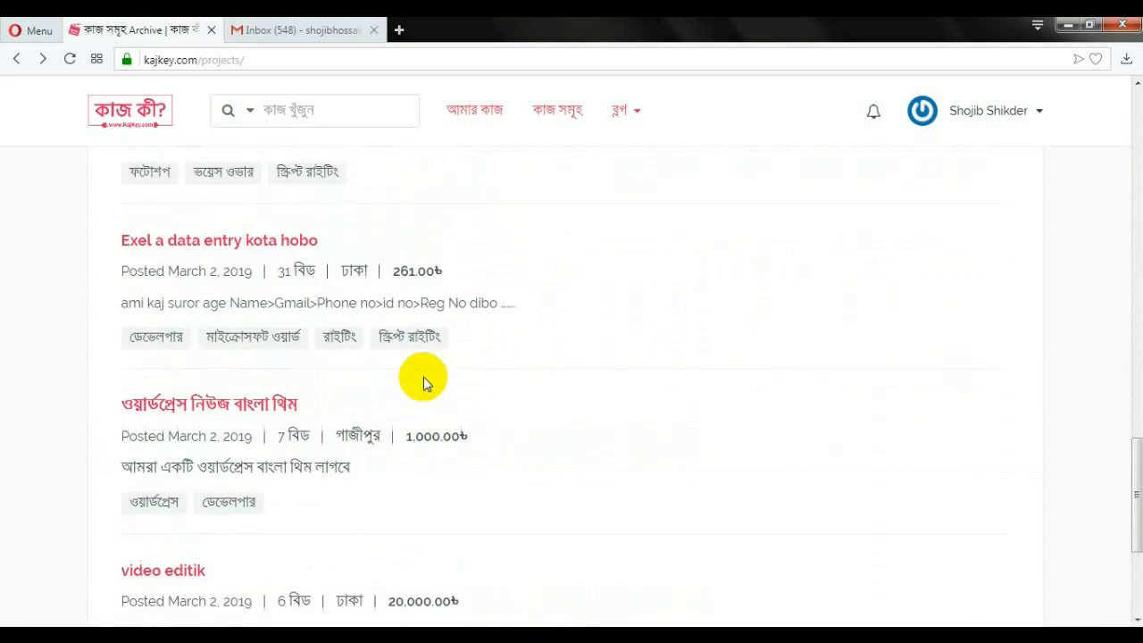
scroll(426, 375, down, 2)
scroll(491, 373, down, 3)
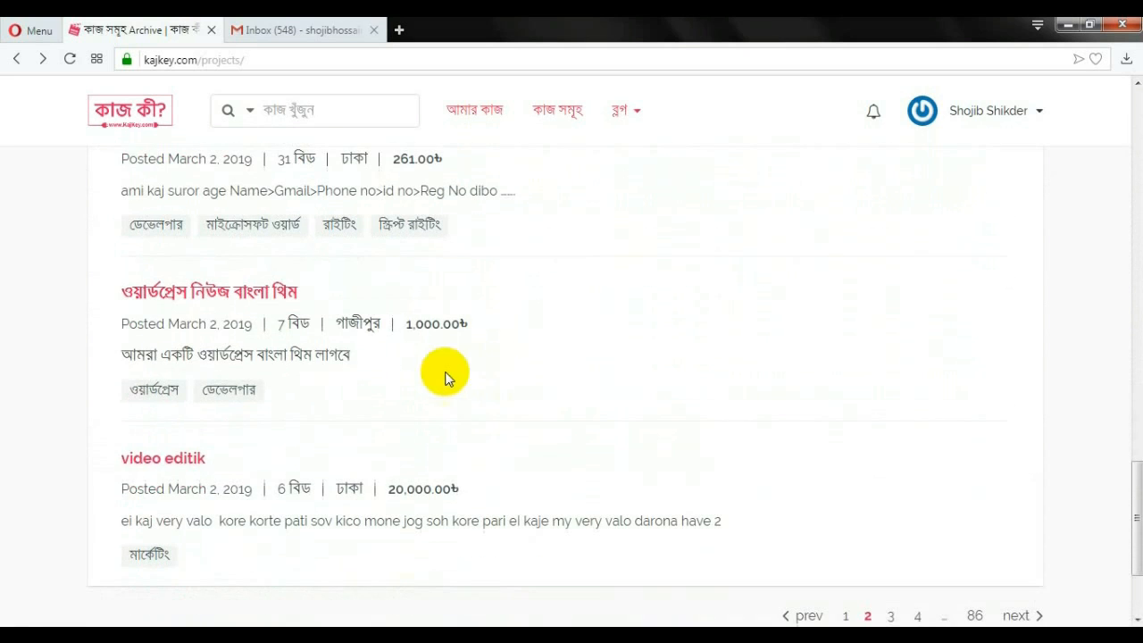
scroll(459, 360, down, 2)
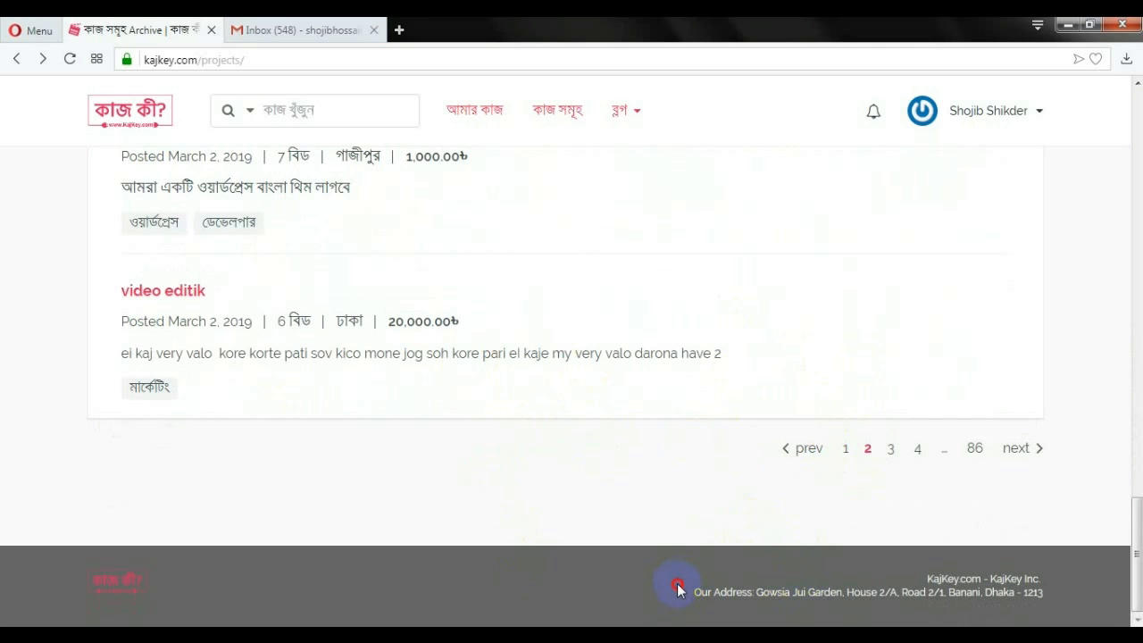
Select and clear the footer address text, then return to the job search filters at the top
drag(676, 583, 1068, 588)
click(1076, 586)
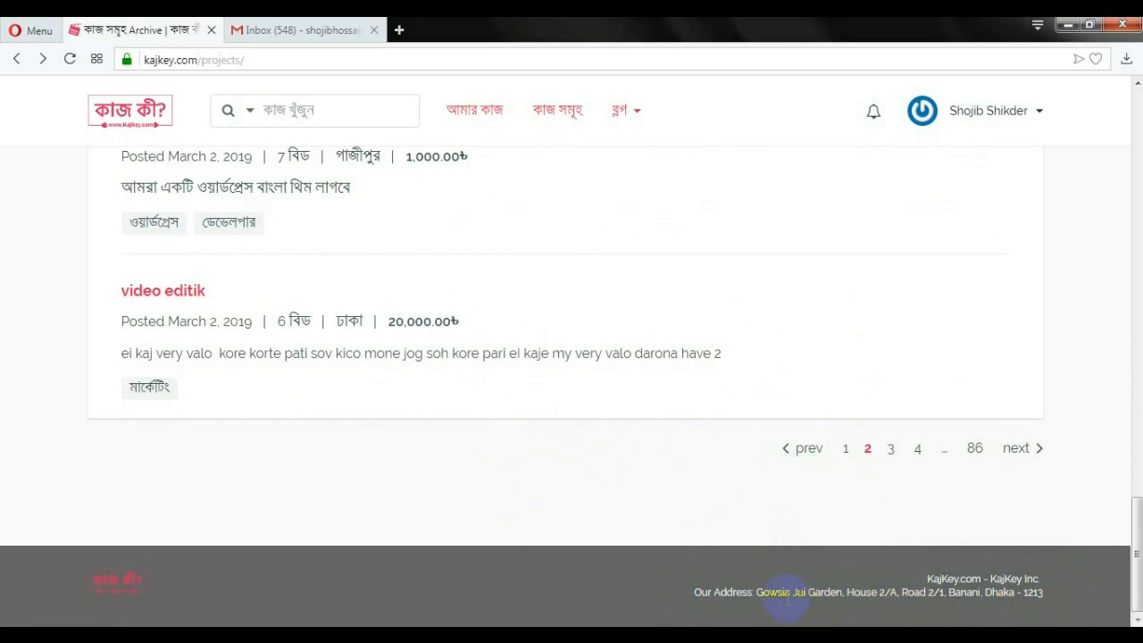
scroll(1090, 536, up, 10)
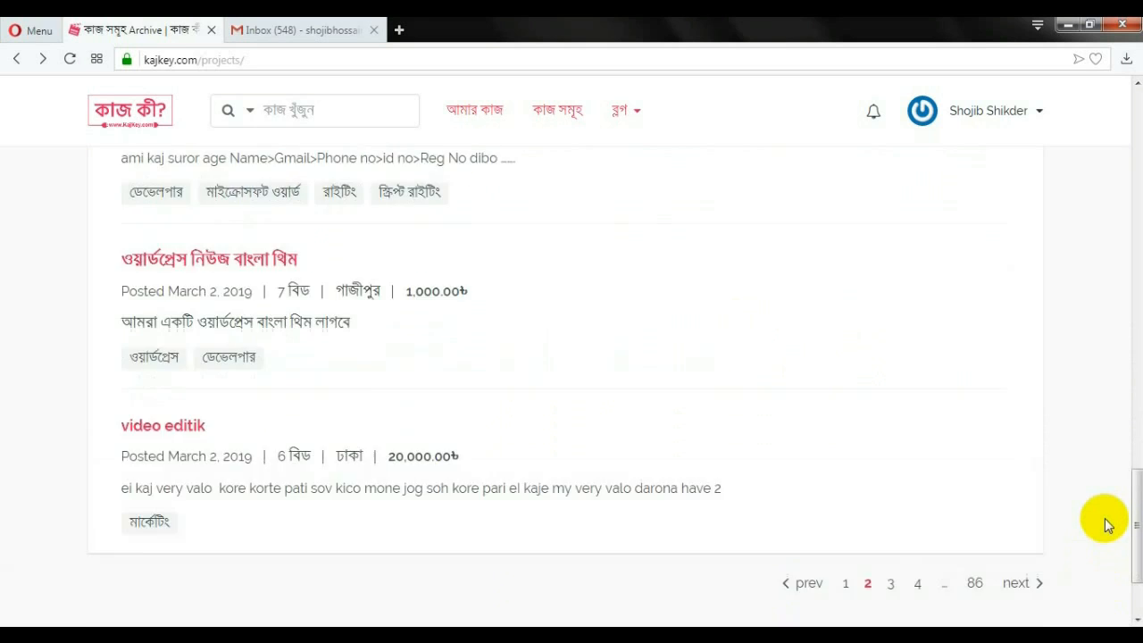
scroll(1088, 497, up, 3)
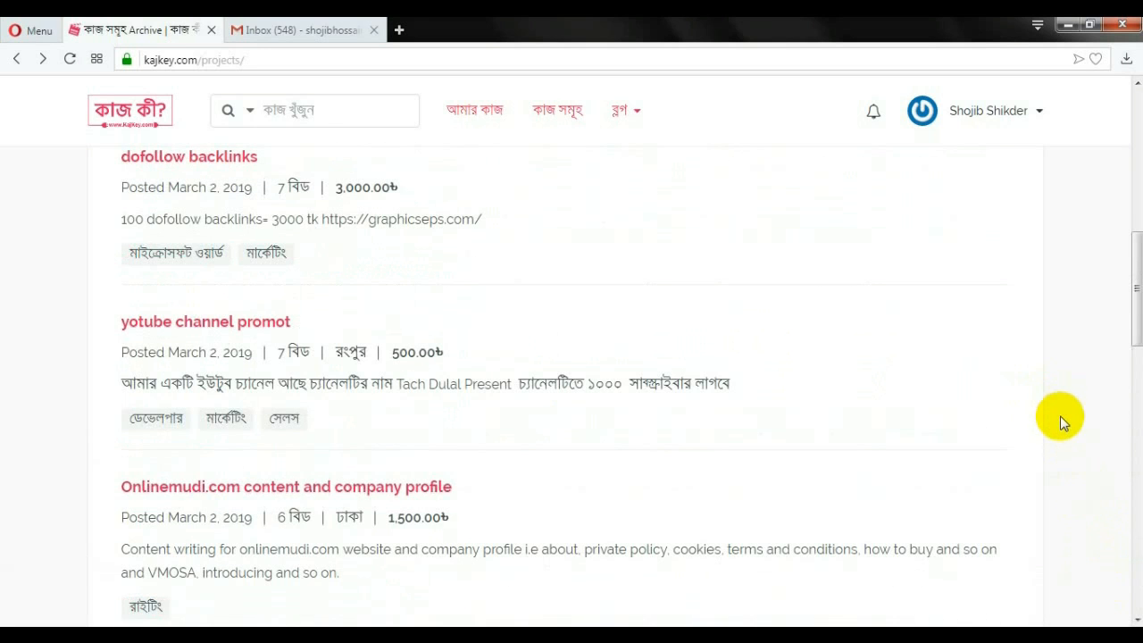
scroll(1059, 426, up, 4)
drag(1136, 230, 1138, 101)
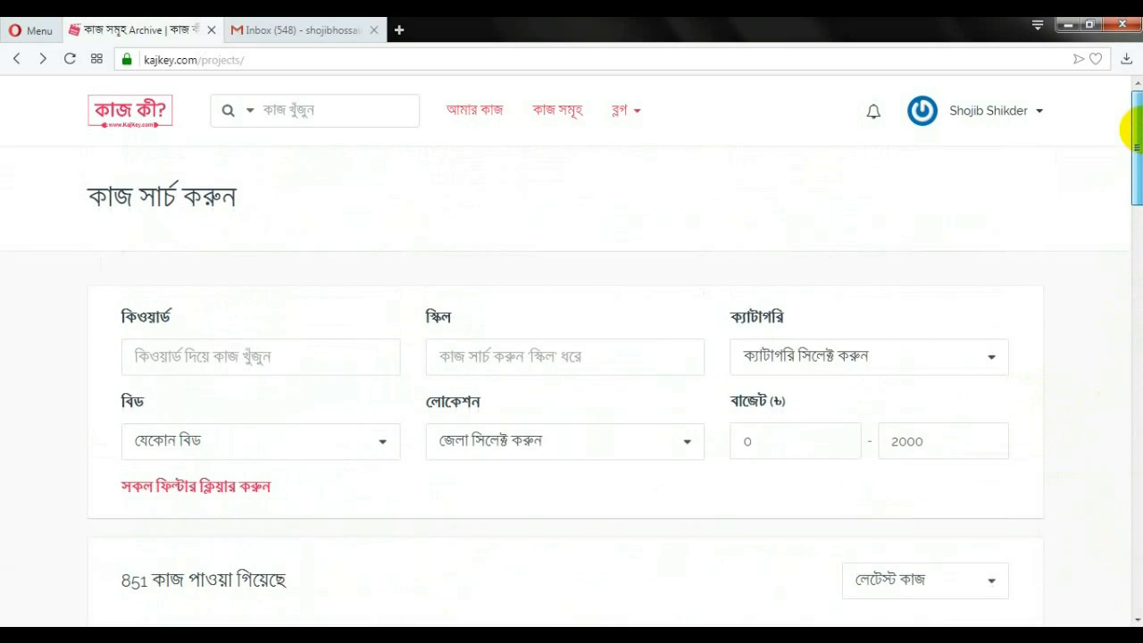